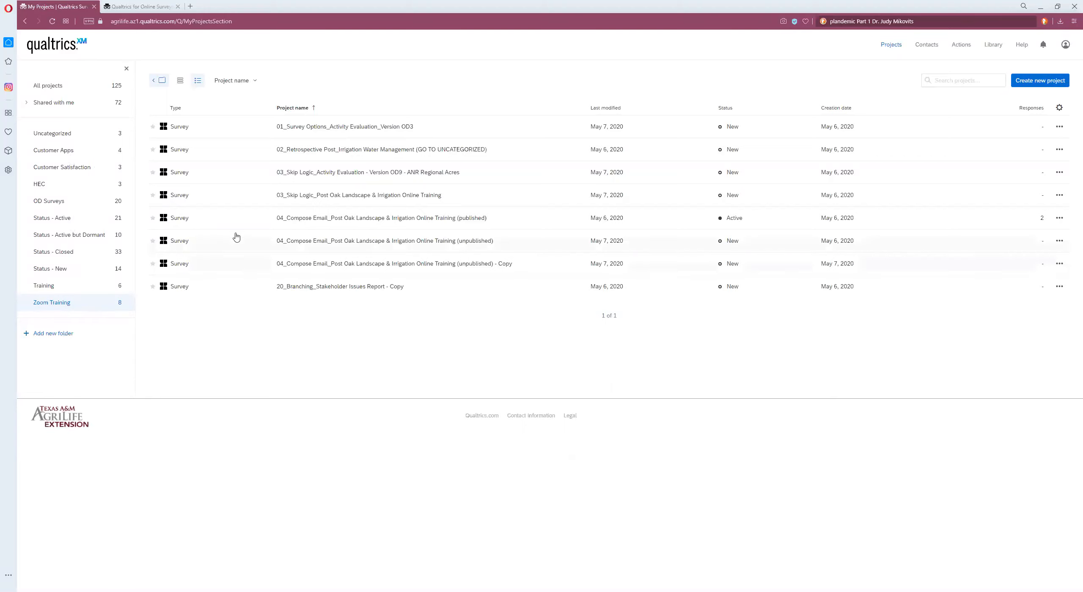
Step: Open the 01_Survey Options_Activity Evaluation_Version OD3 survey and review its Survey Options, closing without saving
{"action": "left_click", "coordinate": [340, 128]}
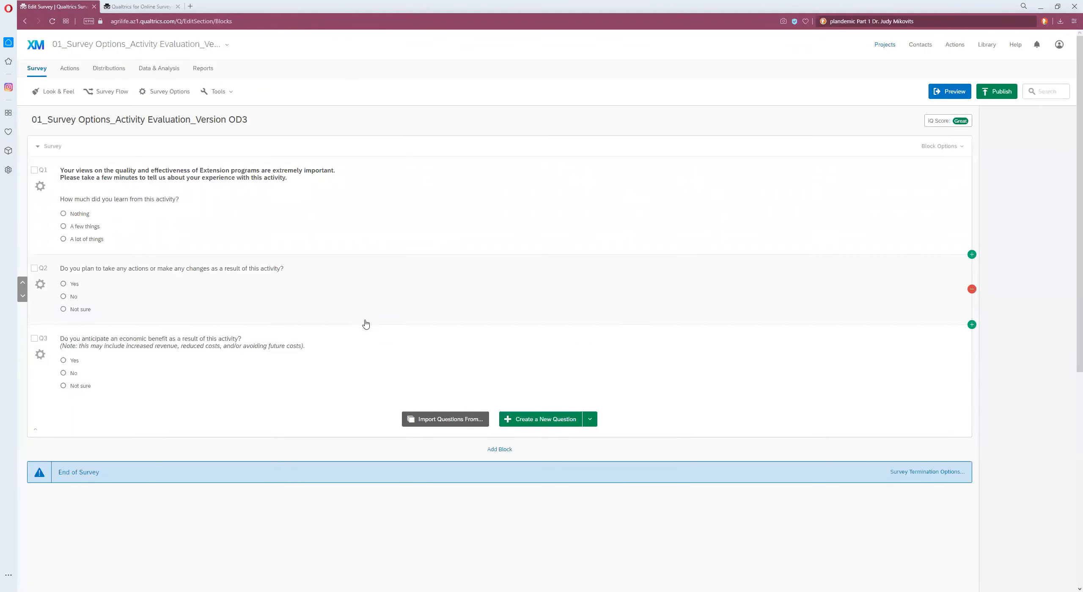
{"action": "left_click", "coordinate": [171, 92]}
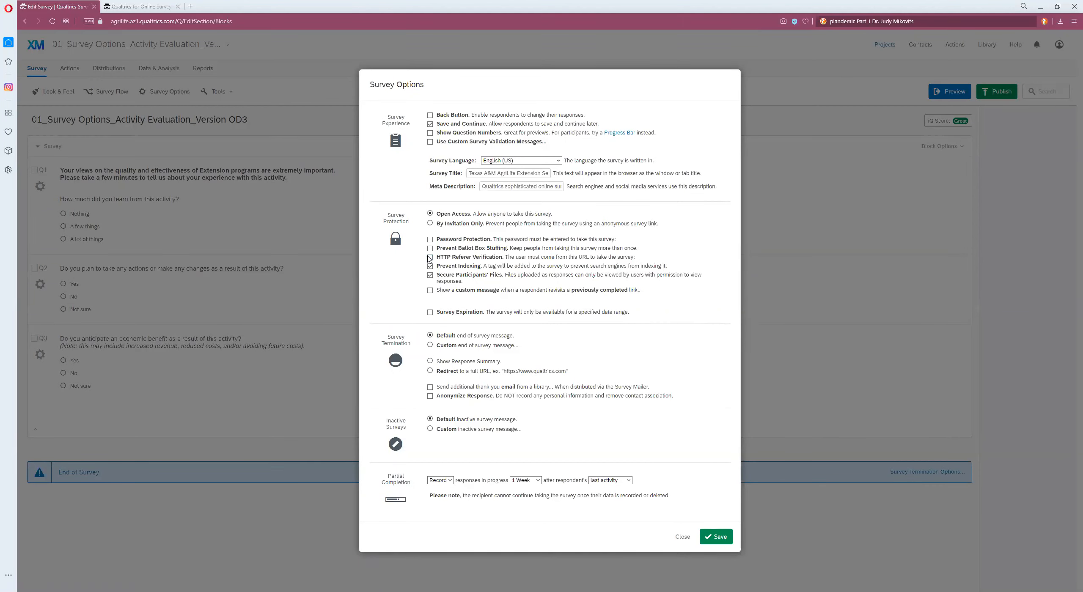
{"action": "left_click", "coordinate": [431, 250]}
{"action": "left_click", "coordinate": [682, 537]}
Step: Preview the survey, answer all three questions and submit the response
{"action": "left_click", "coordinate": [949, 91]}
{"action": "left_click", "coordinate": [304, 253]}
{"action": "left_click", "coordinate": [303, 307]}
{"action": "left_click", "coordinate": [303, 392]}
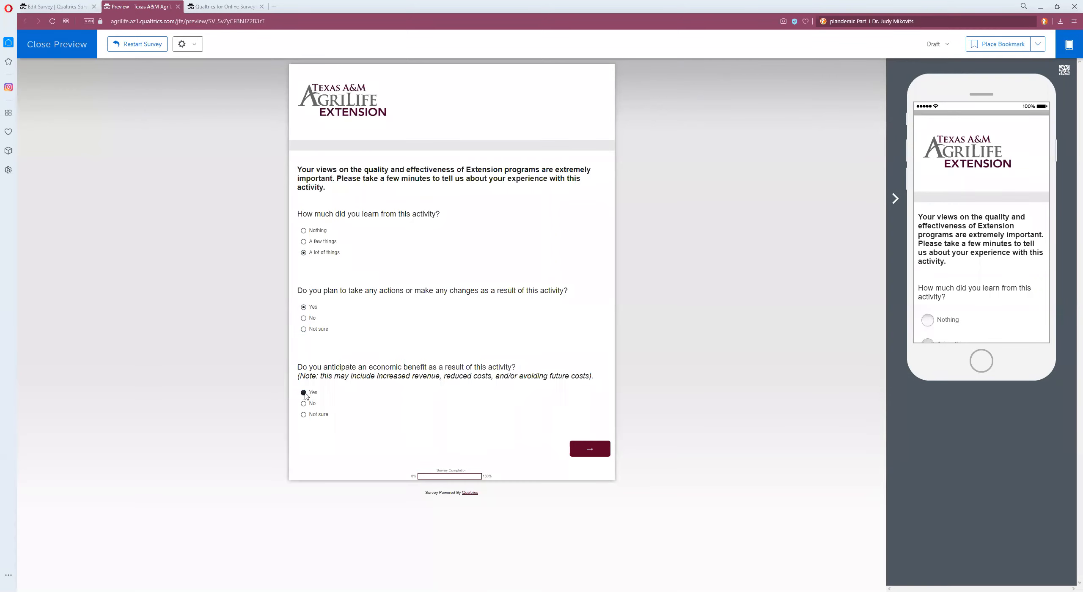
{"action": "left_click", "coordinate": [590, 449]}
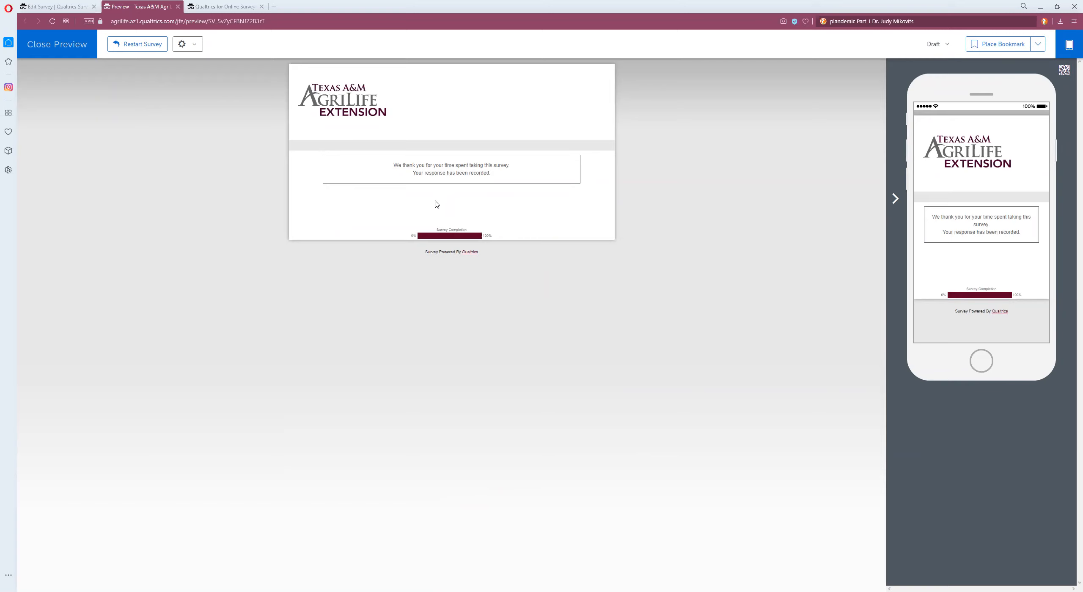
Step: Set a custom end-of-survey message using the library message End of Survey Thank you with Resources and save the options
{"action": "left_click", "coordinate": [50, 49]}
{"action": "left_click", "coordinate": [164, 92]}
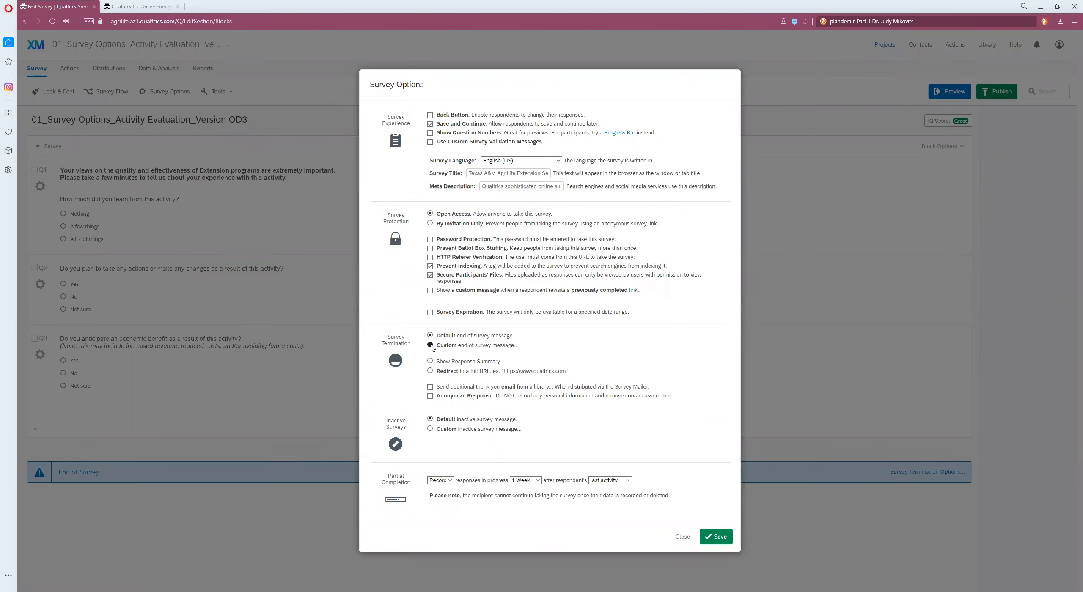
{"action": "left_click", "coordinate": [430, 345]}
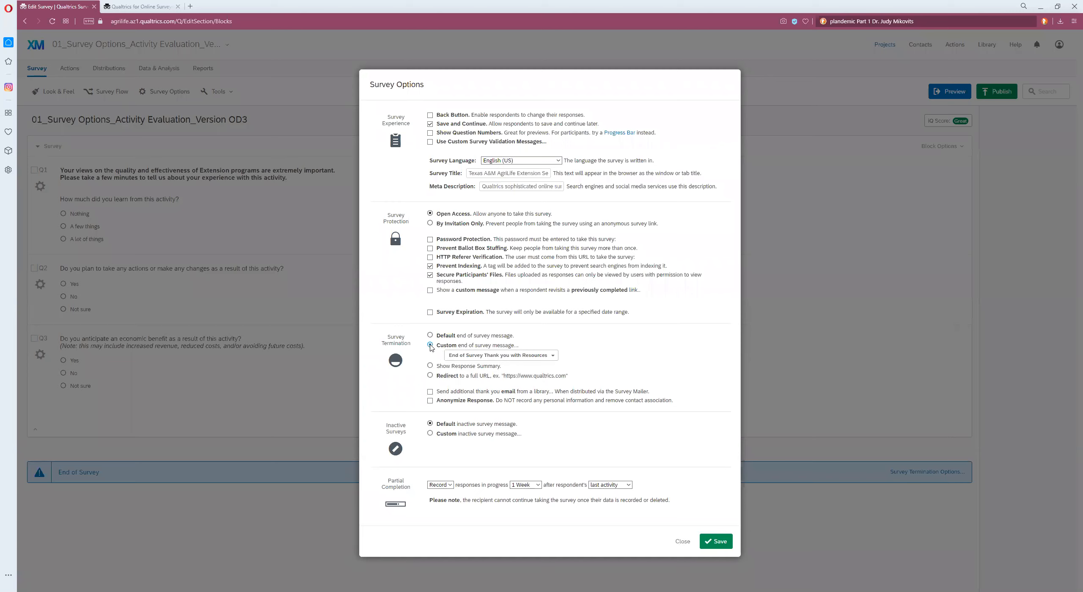
{"action": "left_click", "coordinate": [552, 357]}
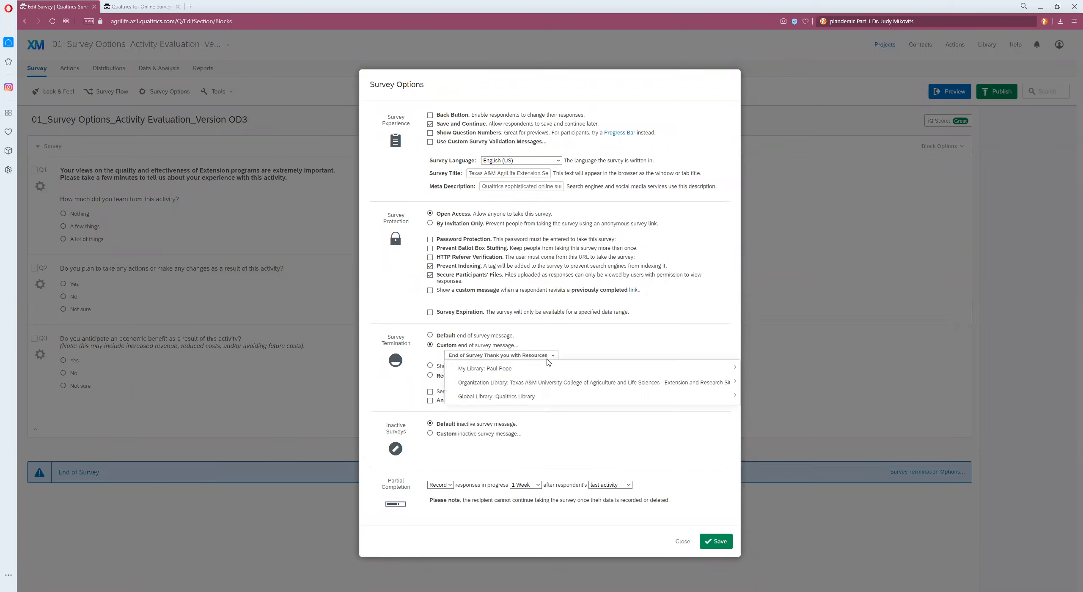
{"action": "mouse_move", "coordinate": [548, 369]}
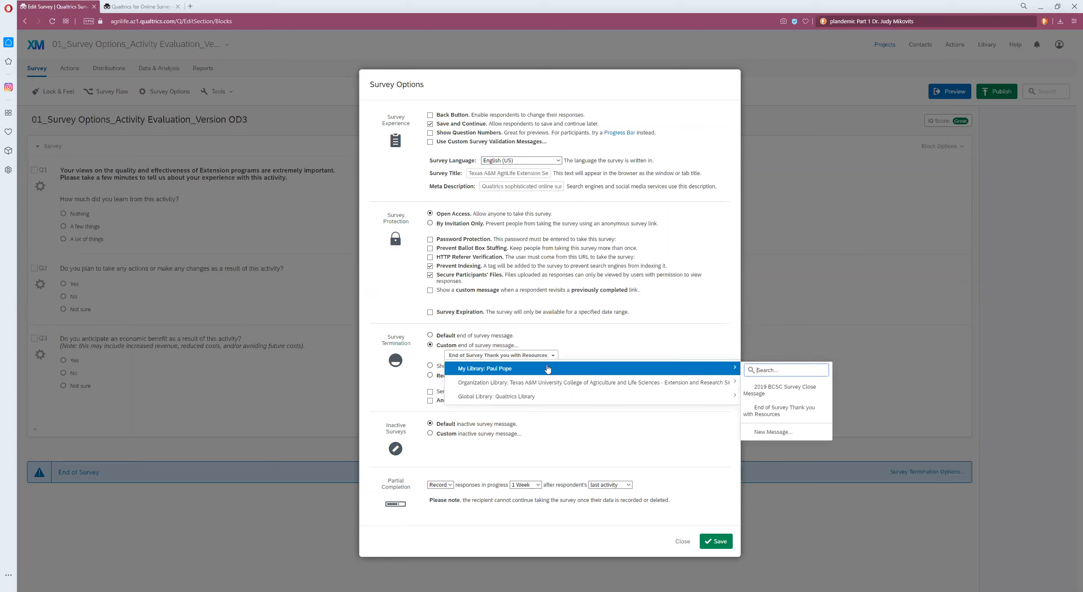
{"action": "left_click", "coordinate": [792, 417]}
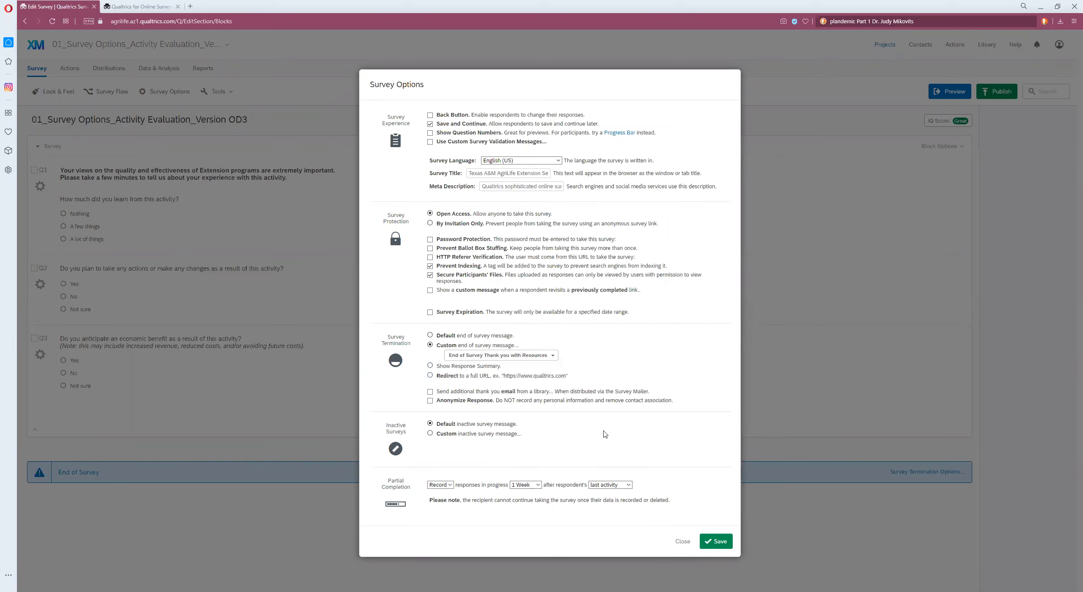
{"action": "left_click", "coordinate": [719, 544]}
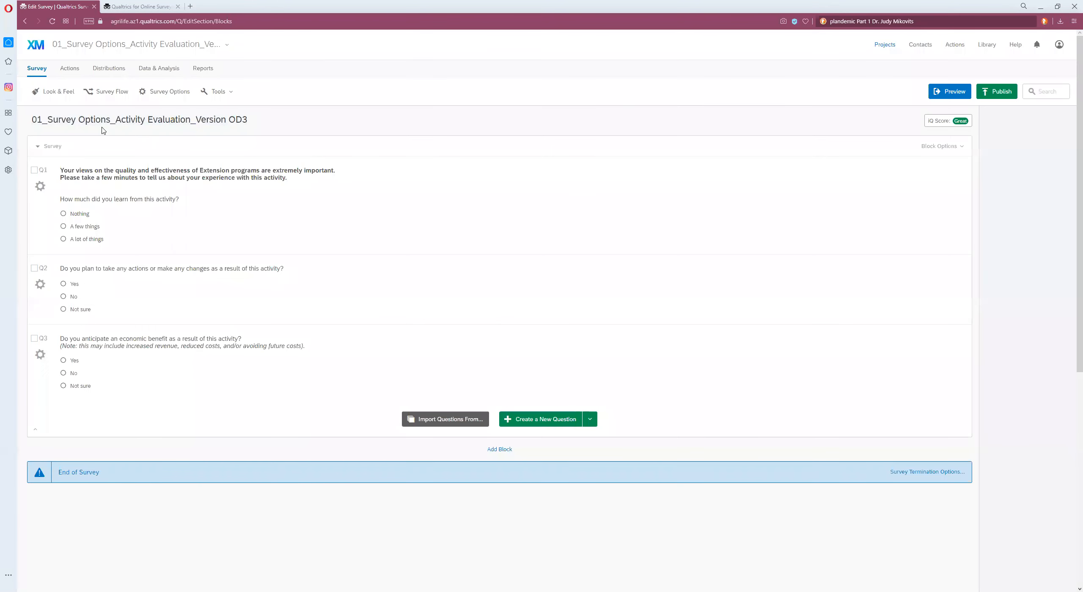
Step: Preview the survey again, answer the three questions, submit, and close the preview
{"action": "left_click", "coordinate": [943, 96]}
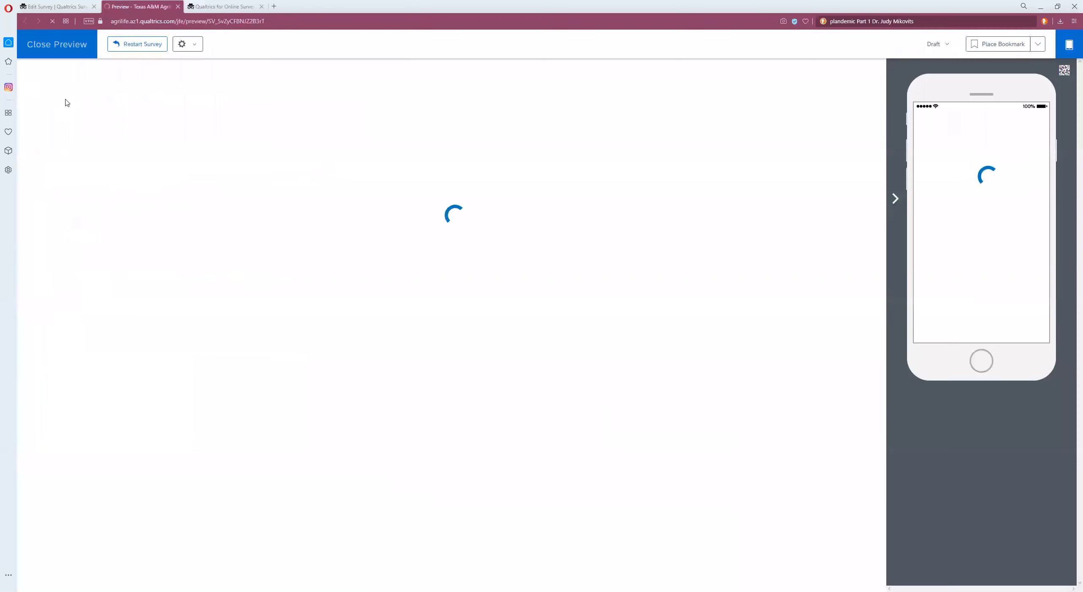
{"action": "left_click", "coordinate": [303, 253]}
{"action": "left_click", "coordinate": [303, 330]}
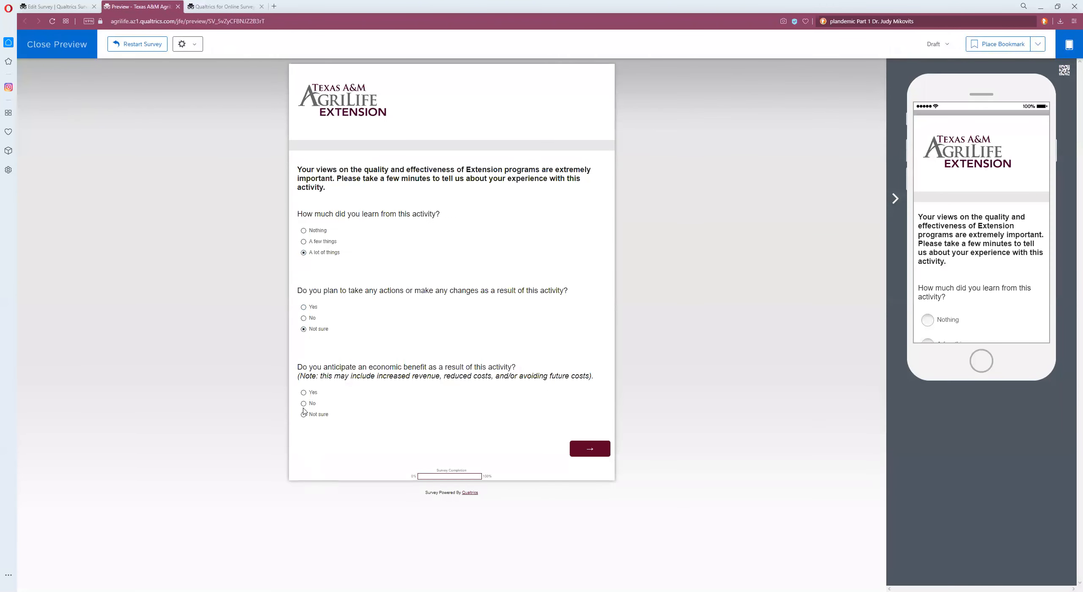
{"action": "left_click", "coordinate": [304, 393]}
{"action": "left_click", "coordinate": [589, 449]}
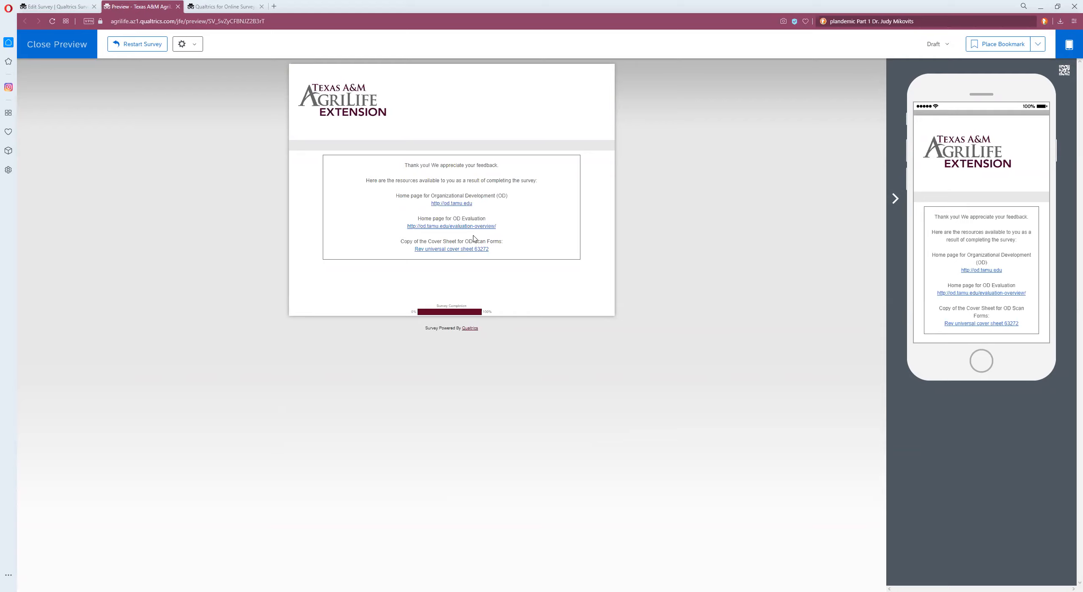
{"action": "left_click", "coordinate": [66, 46]}
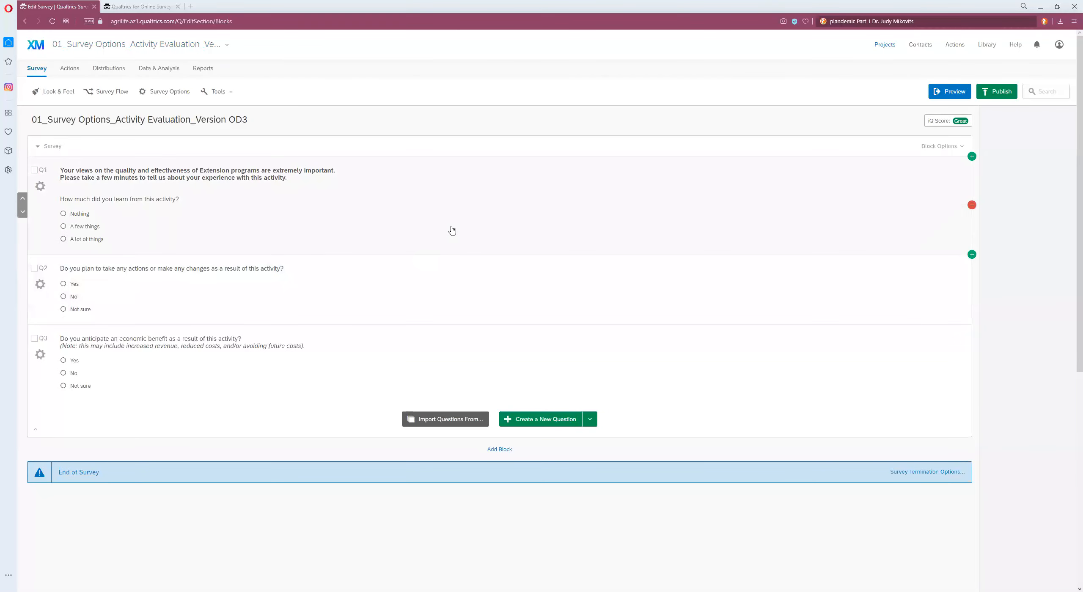
Step: Enable the Back Button survey option and save the survey options
{"action": "left_click", "coordinate": [166, 91]}
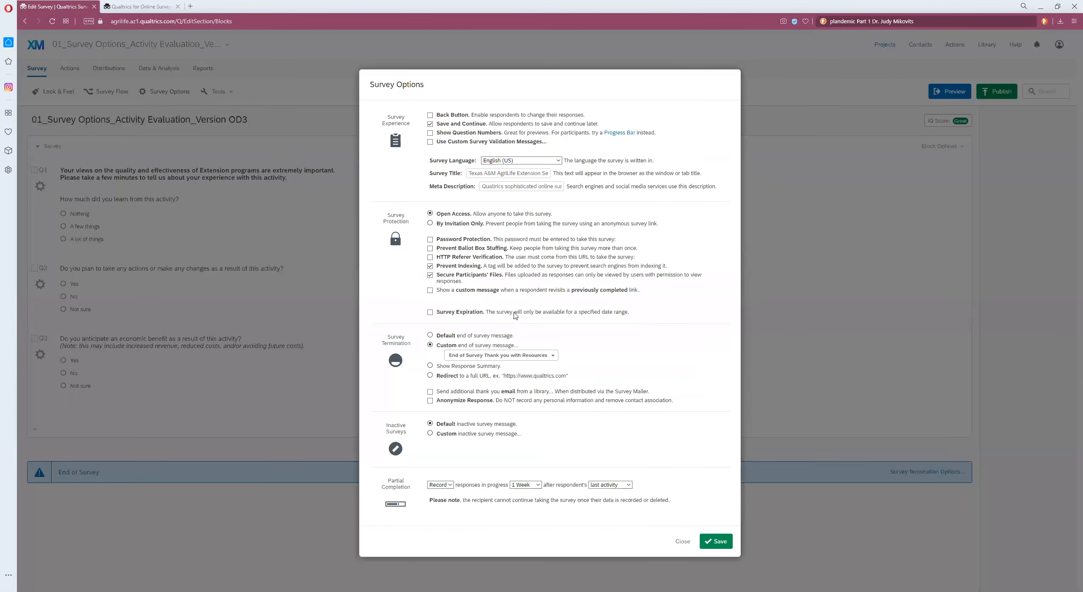
{"action": "left_click", "coordinate": [429, 115]}
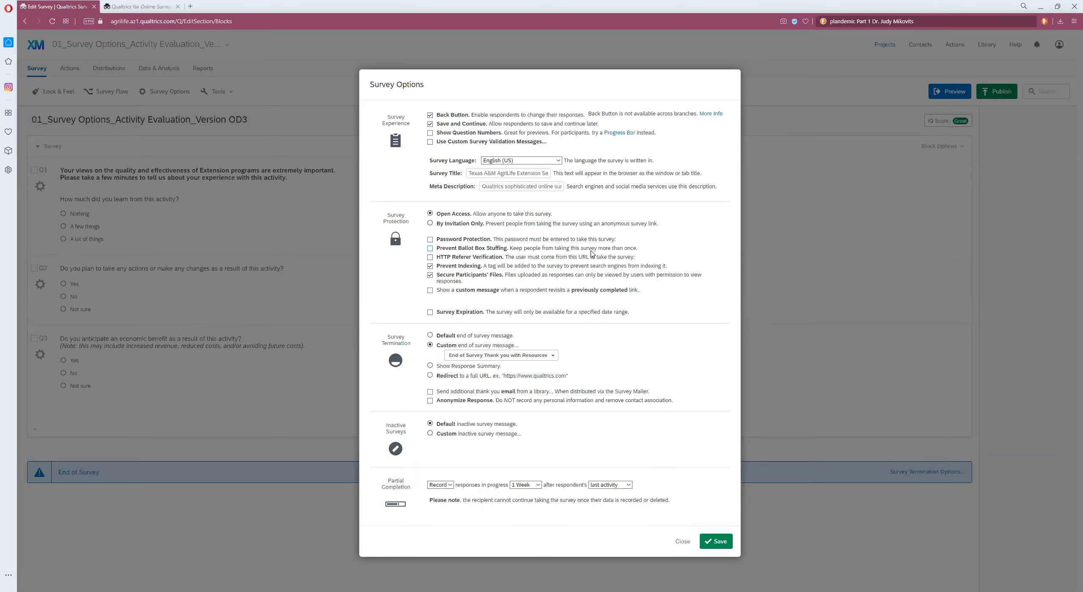
{"action": "left_click", "coordinate": [722, 543]}
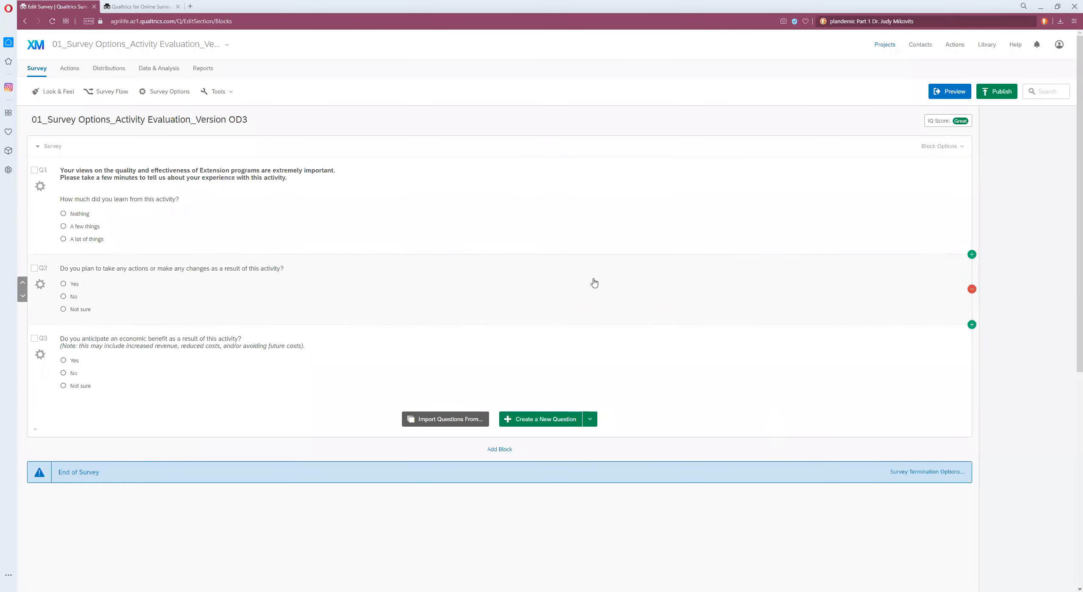
Step: Try creating a new end-of-survey message from My Library, then close both dialogs without saving
{"action": "left_click", "coordinate": [163, 93]}
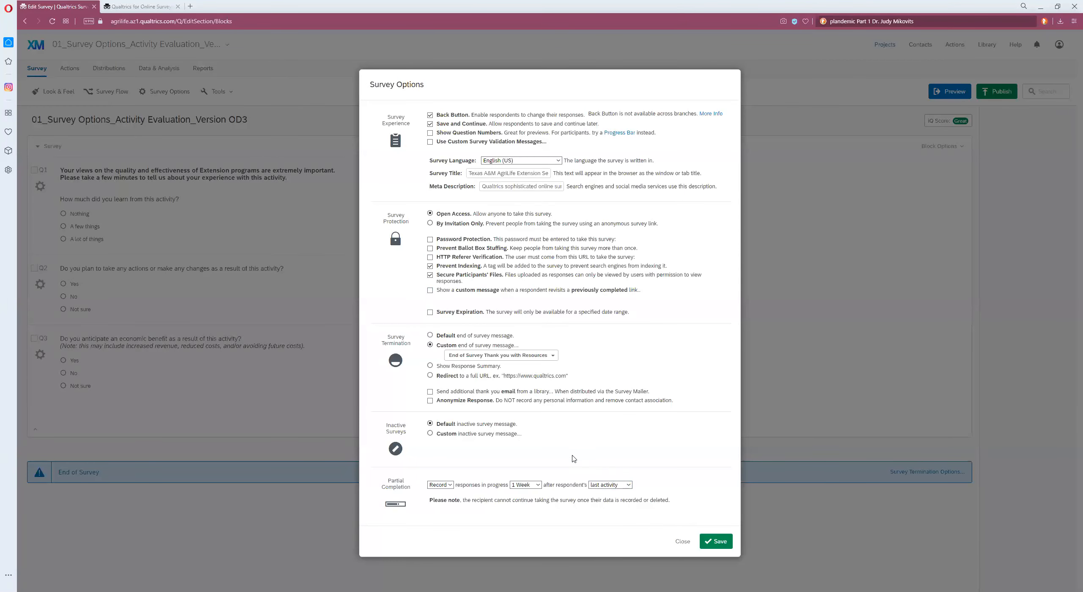
{"action": "left_click", "coordinate": [492, 358]}
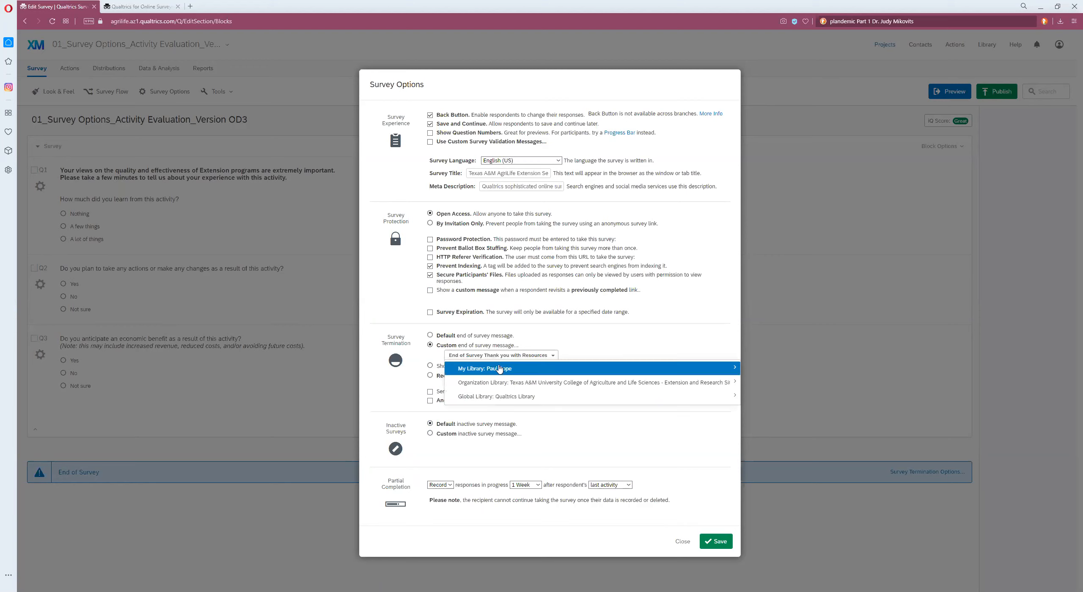
{"action": "mouse_move", "coordinate": [702, 373]}
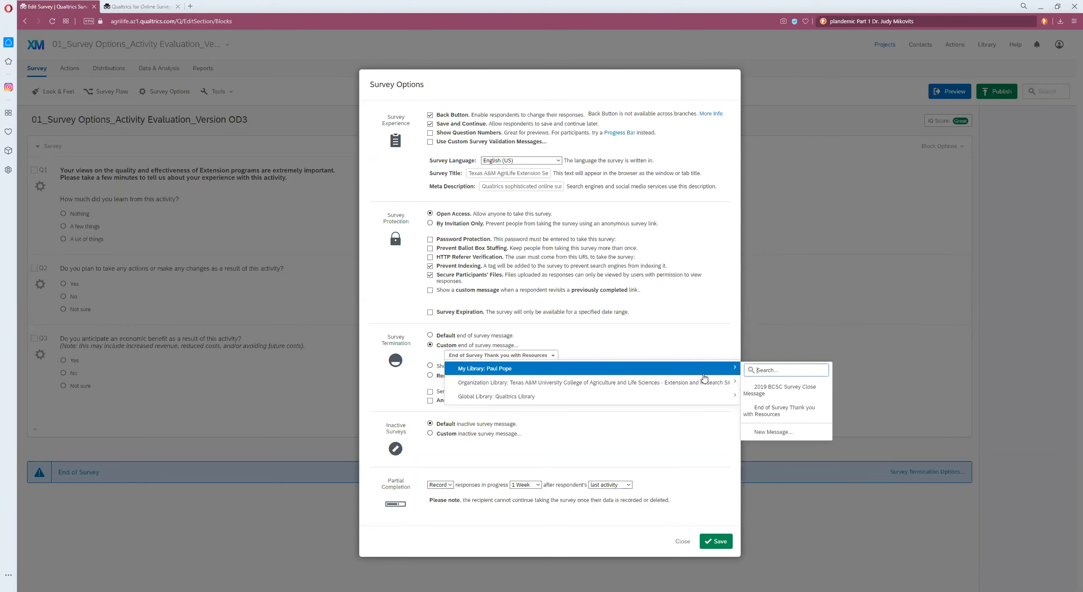
{"action": "left_click", "coordinate": [783, 432]}
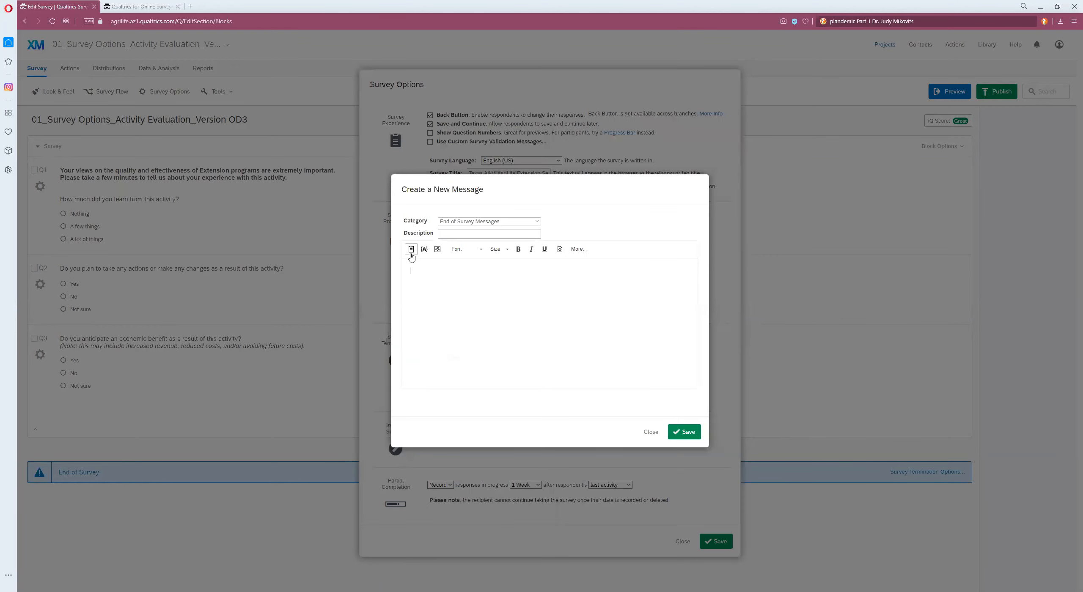
{"action": "left_click", "coordinate": [583, 253]}
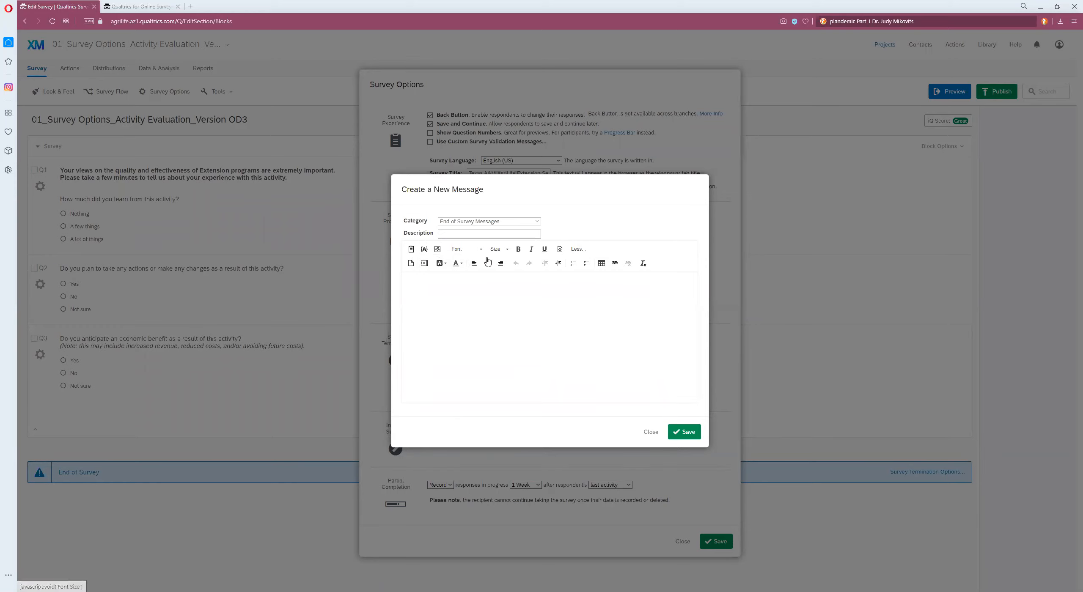
{"action": "left_click", "coordinate": [507, 233]}
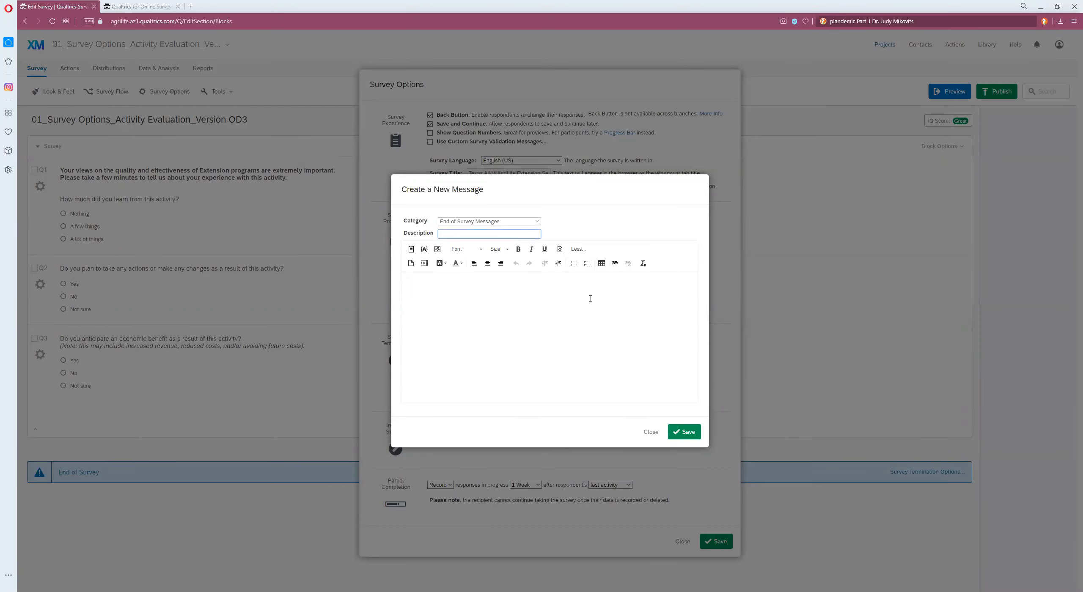
{"action": "left_click", "coordinate": [652, 433]}
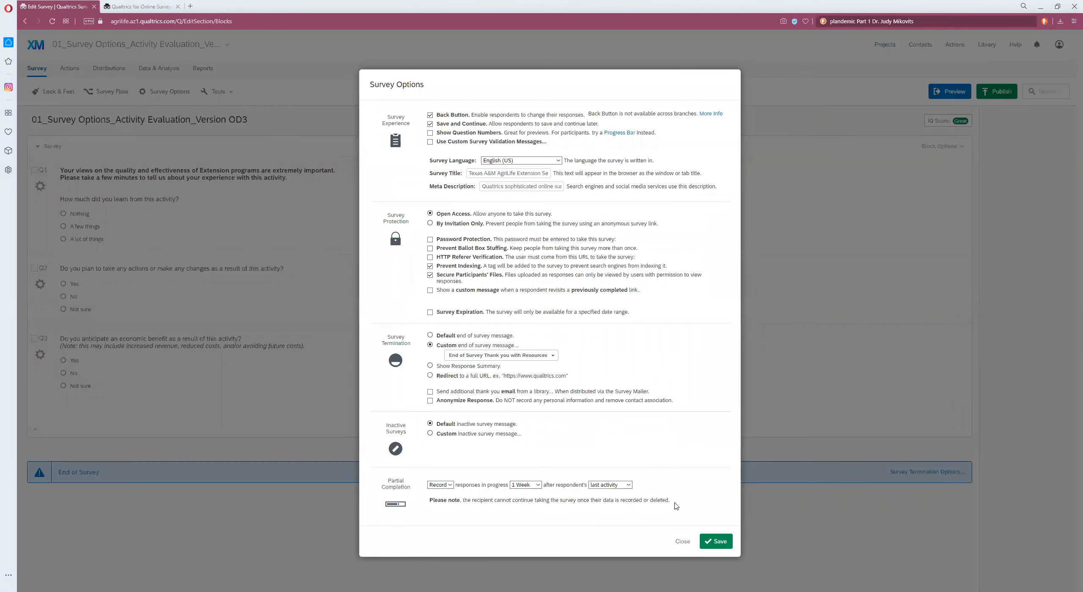
{"action": "left_click", "coordinate": [682, 542]}
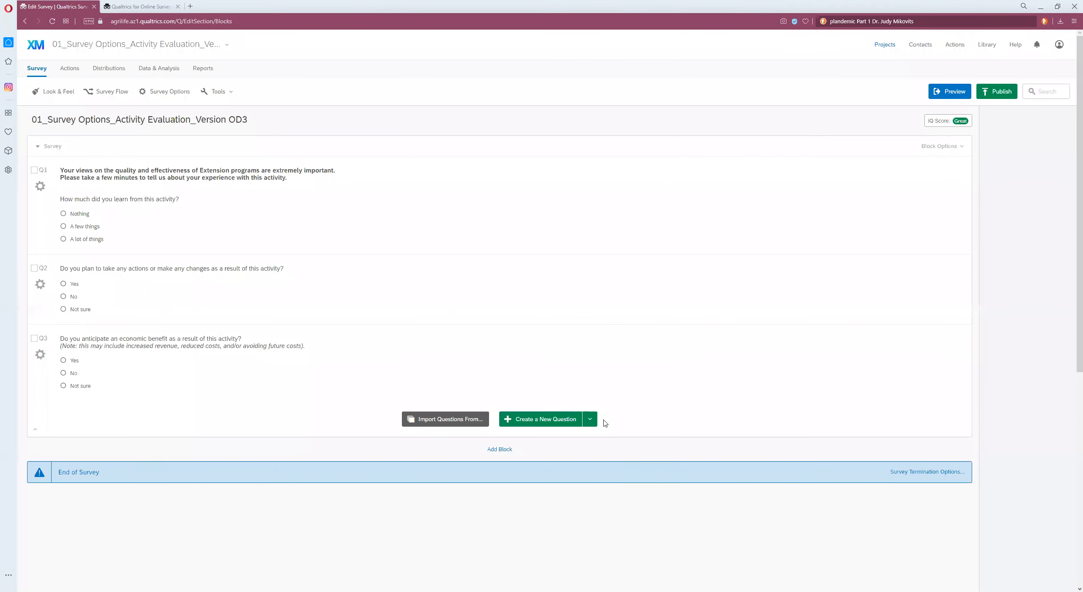
Step: Open the Messages Library and view the First Reminder for 2019 BCSC message
{"action": "left_click", "coordinate": [988, 45]}
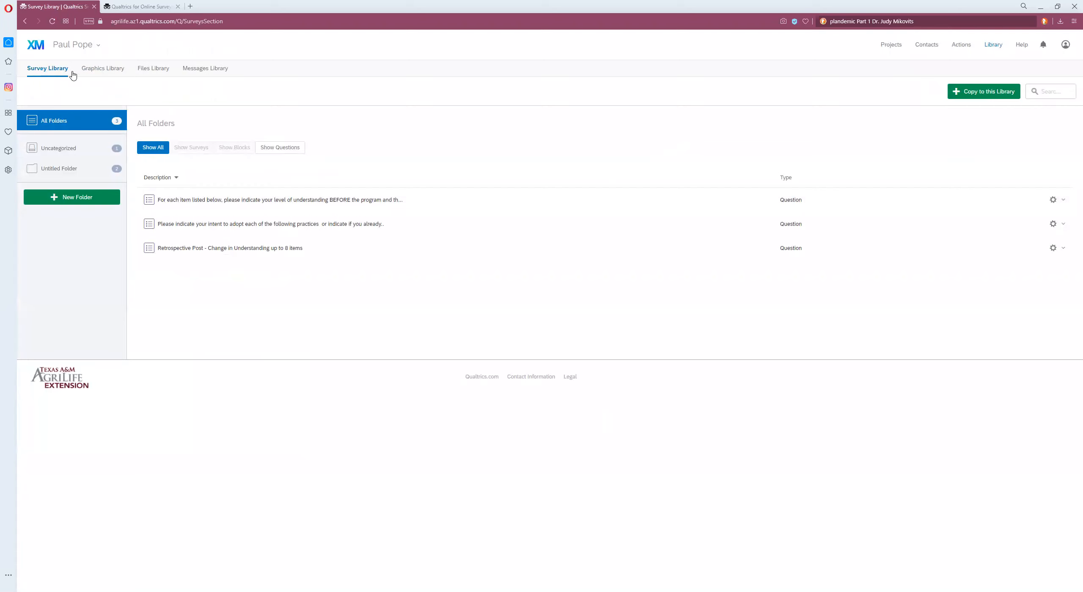
{"action": "left_click", "coordinate": [201, 71]}
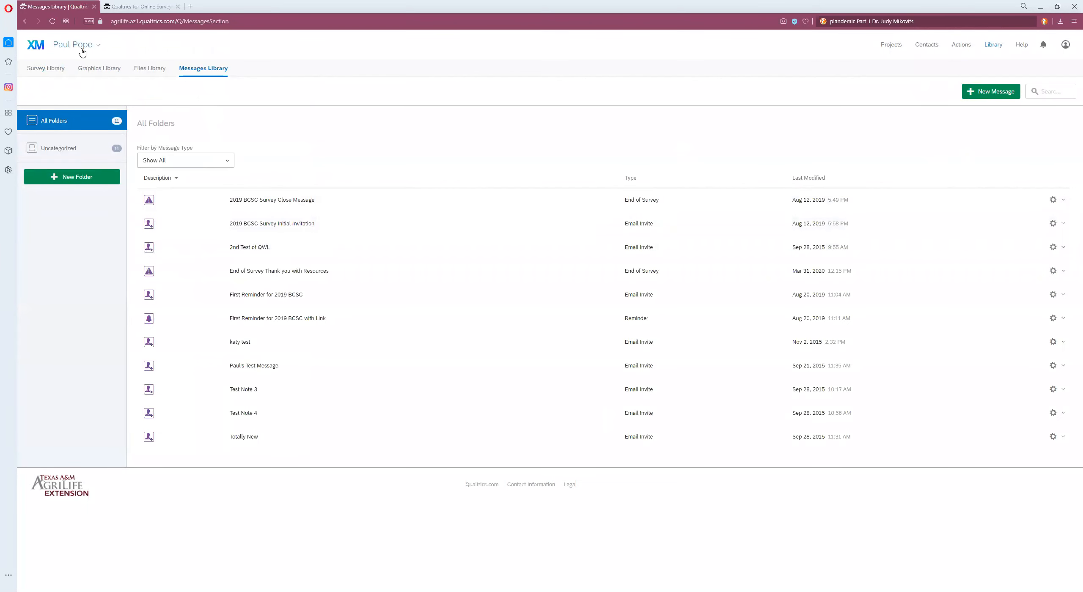
{"action": "left_click", "coordinate": [332, 302]}
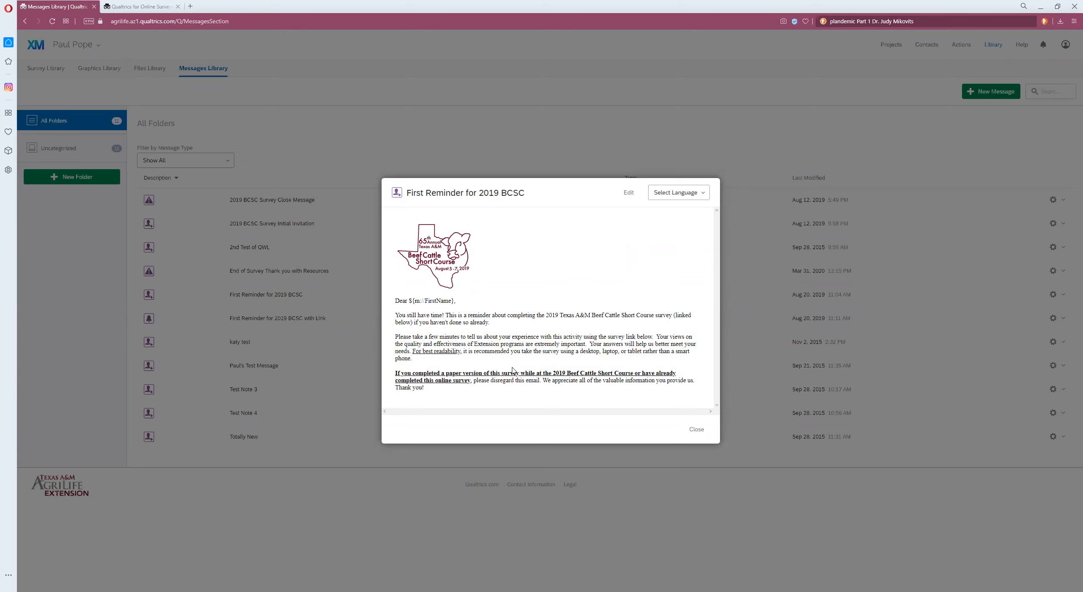
{"action": "left_click", "coordinate": [697, 429]}
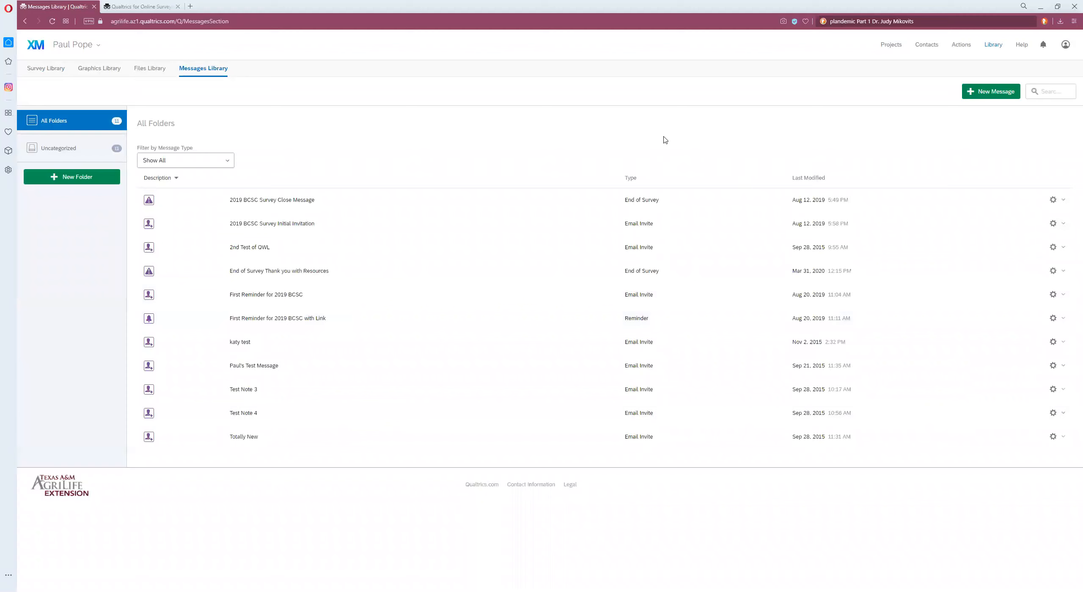
Step: Reopen the 01_Survey Options survey from Projects and create a new question at the end of the block
{"action": "left_click", "coordinate": [891, 44]}
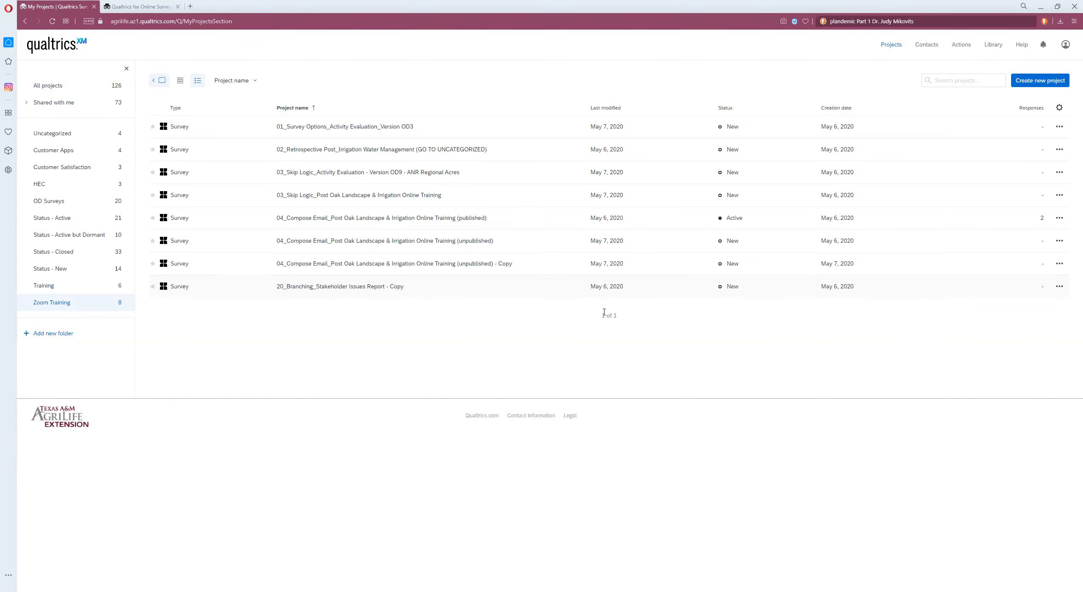
{"action": "left_click", "coordinate": [313, 128]}
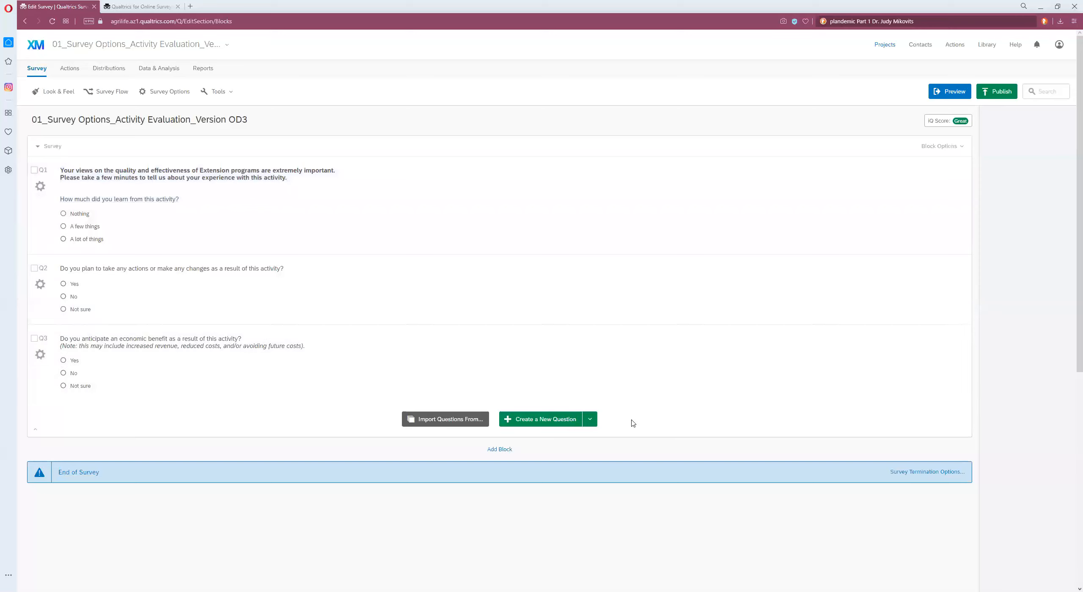
{"action": "left_click", "coordinate": [534, 421]}
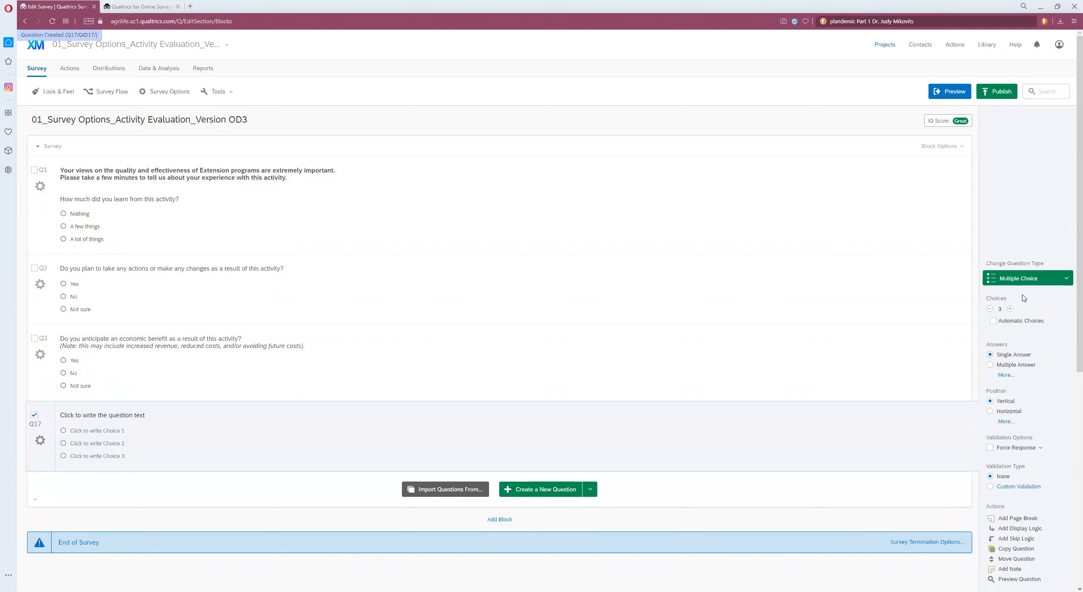
Step: Change the new question's type to a Matrix Table with Likert, Single Answer format
{"action": "left_click", "coordinate": [1054, 283]}
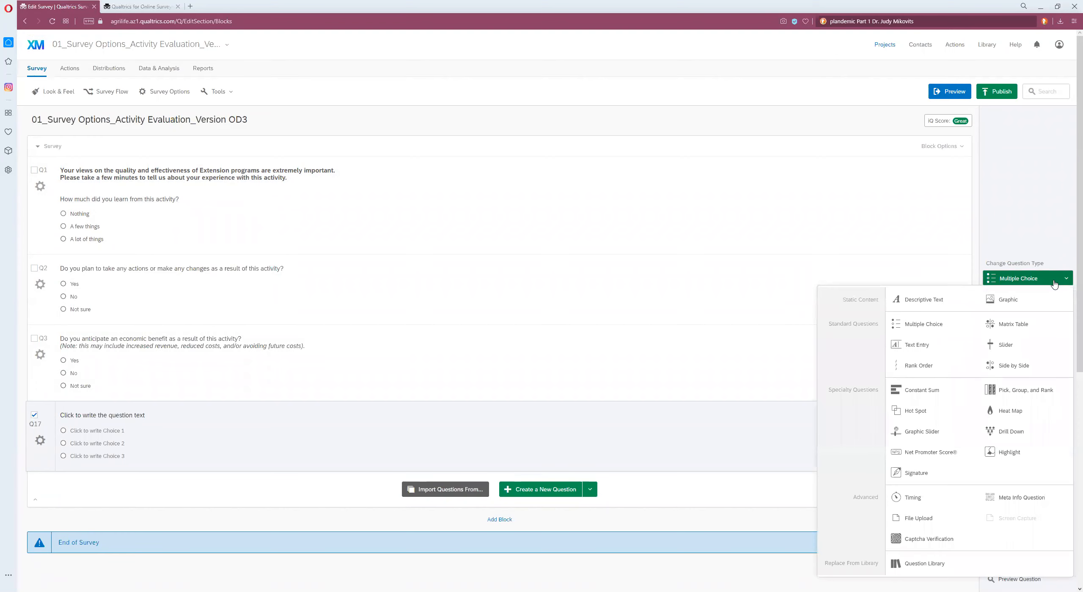
{"action": "mouse_move", "coordinate": [1030, 324]}
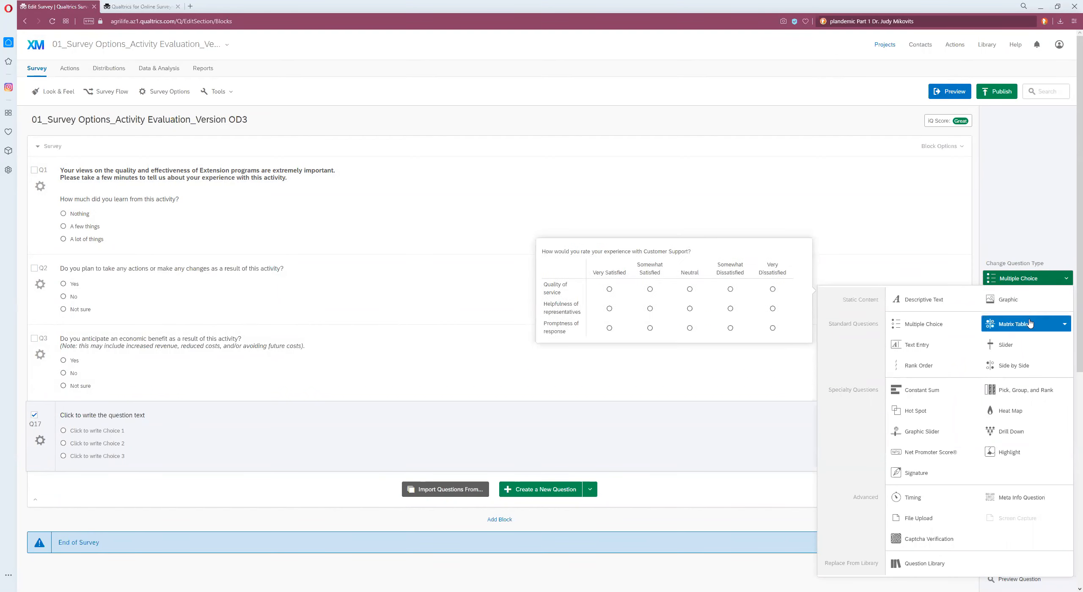
{"action": "left_click", "coordinate": [1064, 324]}
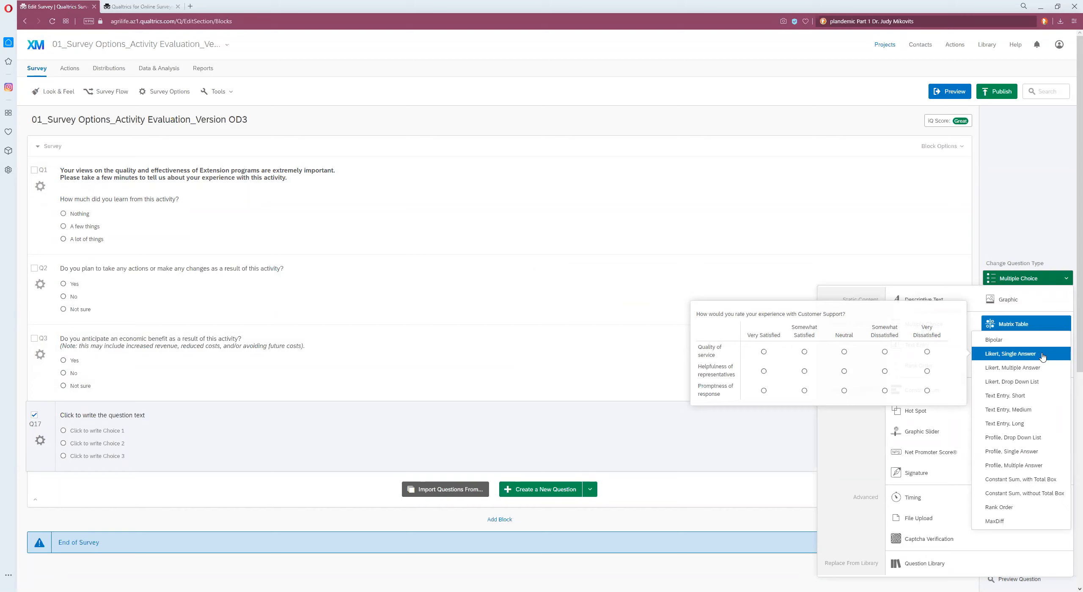
{"action": "left_click", "coordinate": [1044, 356]}
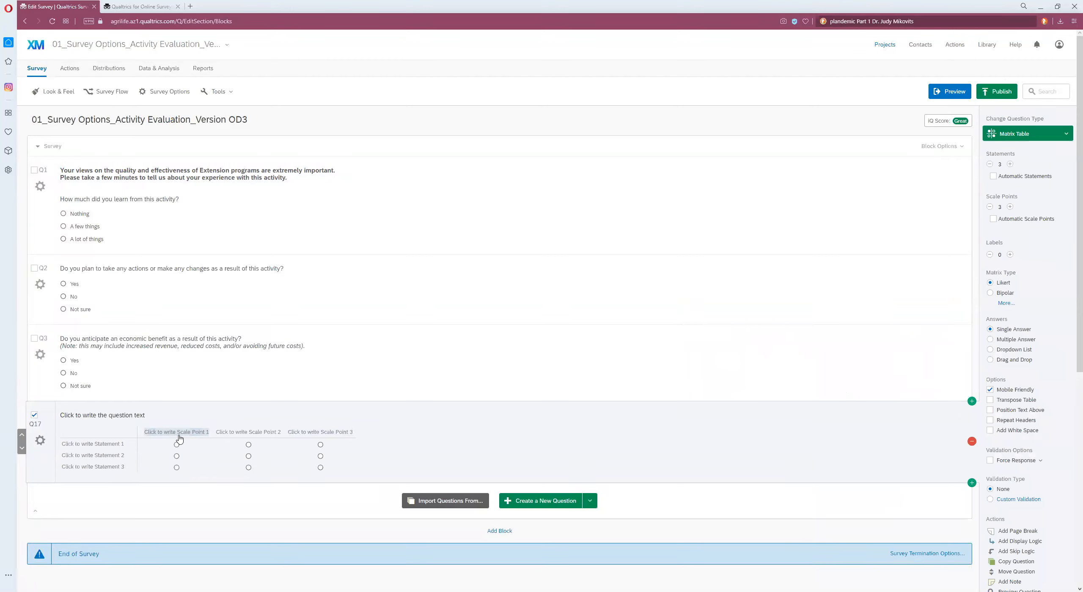
Step: Set the matrix question to 5 scale points and 6 statements, then delete the question
{"action": "left_click", "coordinate": [1010, 207]}
{"action": "left_click", "coordinate": [1011, 207]}
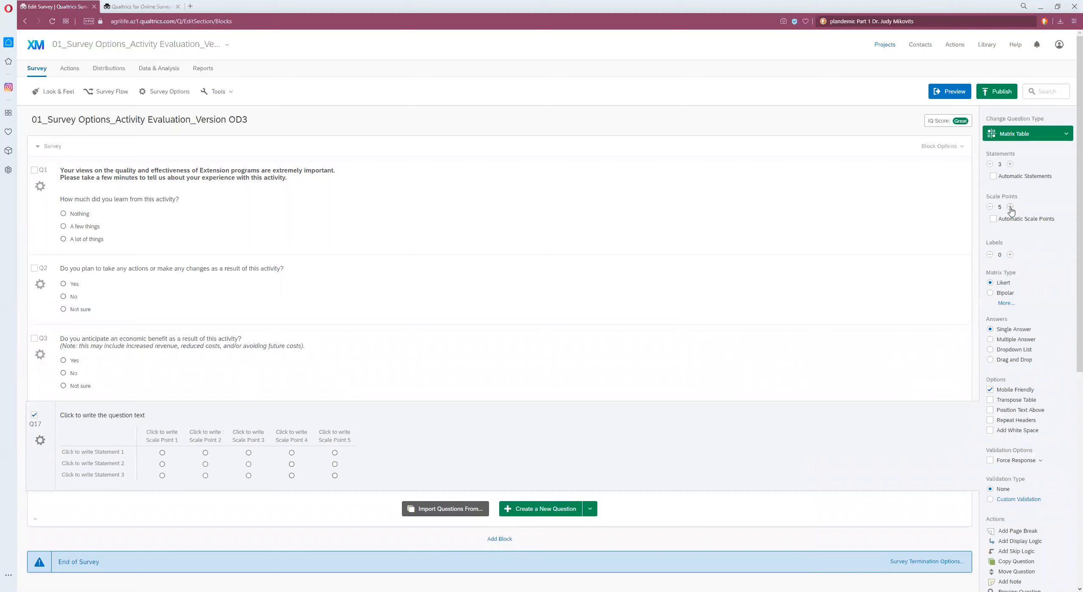
{"action": "left_click", "coordinate": [1010, 165]}
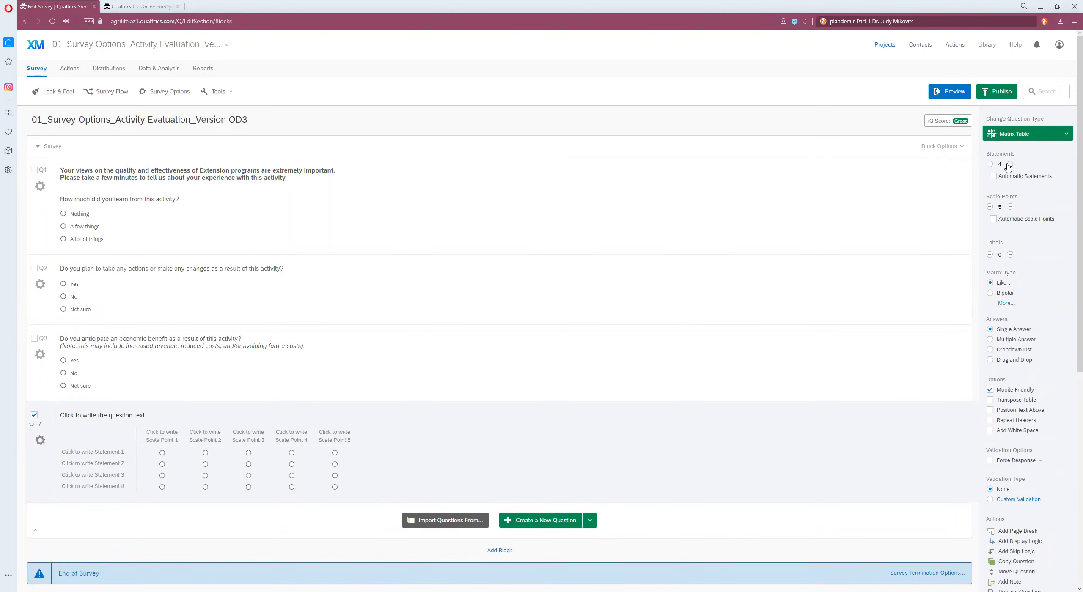
{"action": "left_click", "coordinate": [1010, 165]}
{"action": "left_click", "coordinate": [1010, 164]}
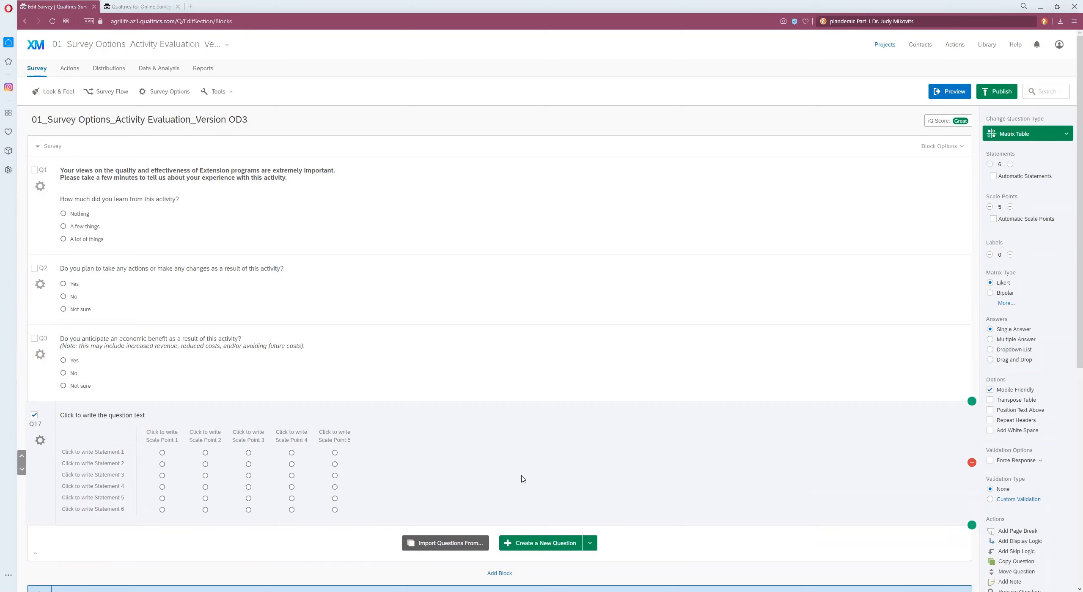
{"action": "left_click", "coordinate": [972, 462]}
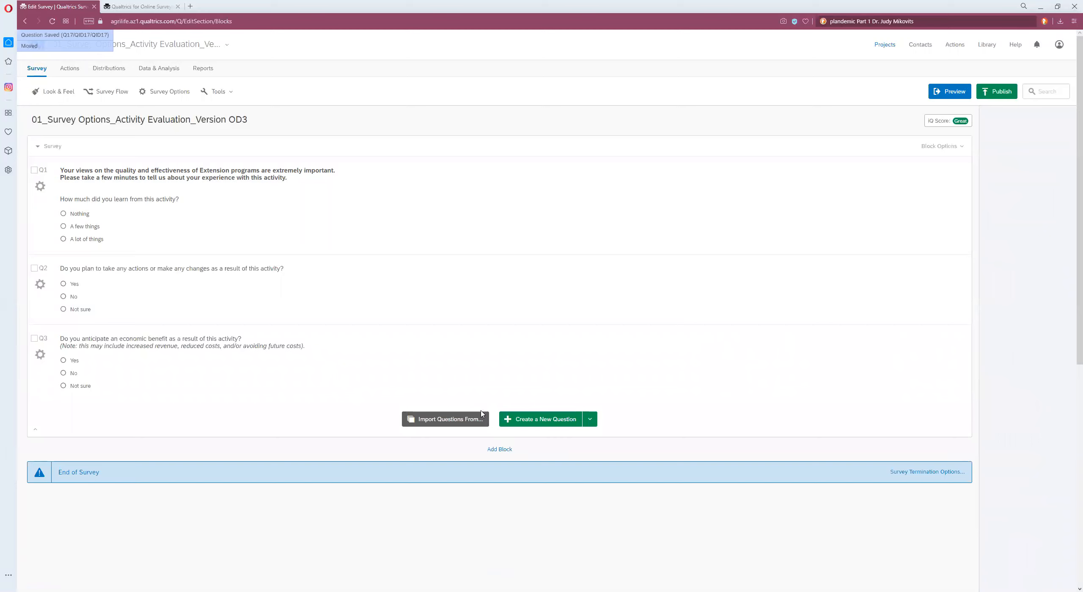
Step: Import the 'How satisfied are you with the CONTENT aspects' question from the Texas A&M question library, then delete it
{"action": "left_click", "coordinate": [451, 424]}
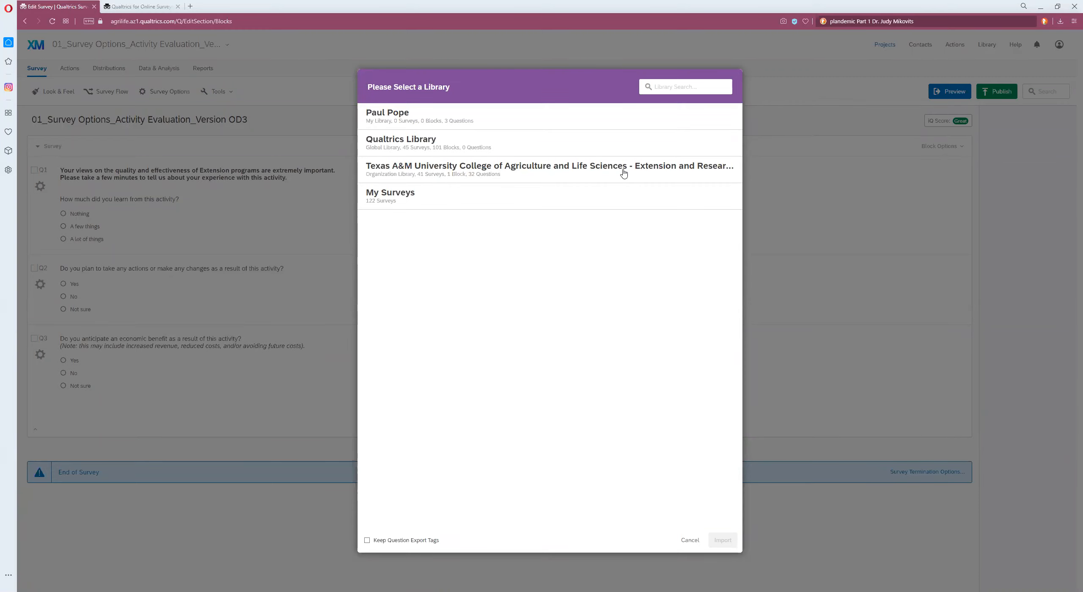
{"action": "left_click", "coordinate": [556, 170]}
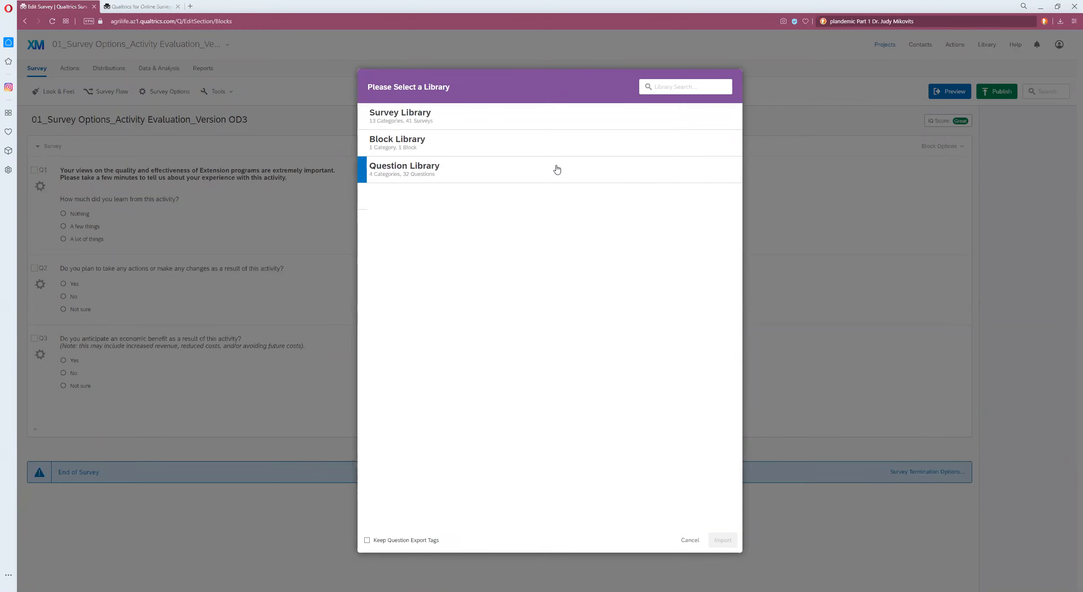
{"action": "left_click", "coordinate": [557, 169]}
{"action": "left_click", "coordinate": [435, 202]}
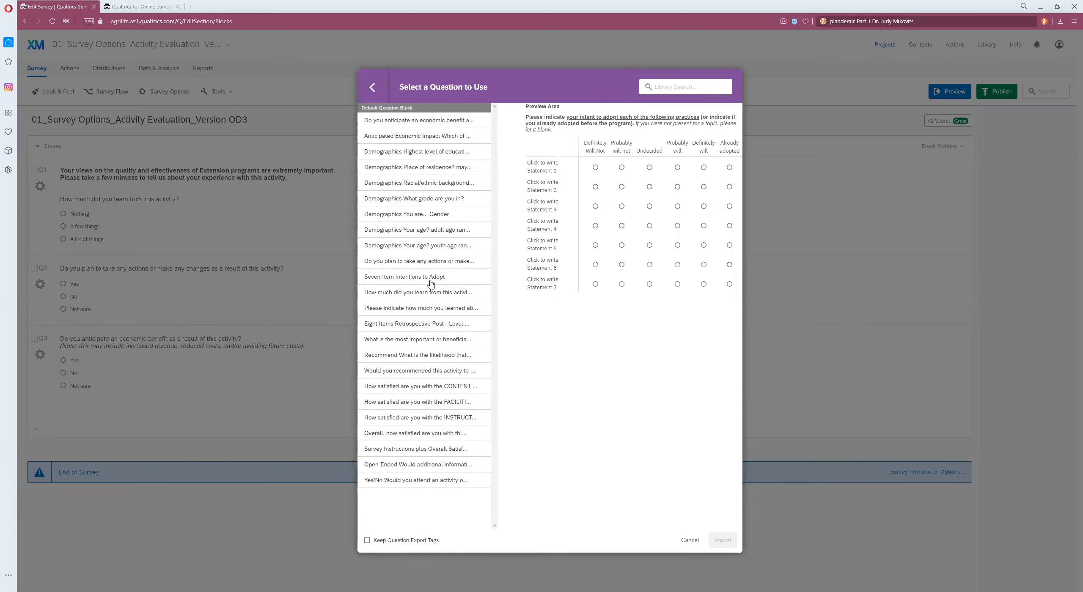
{"action": "left_click", "coordinate": [402, 388]}
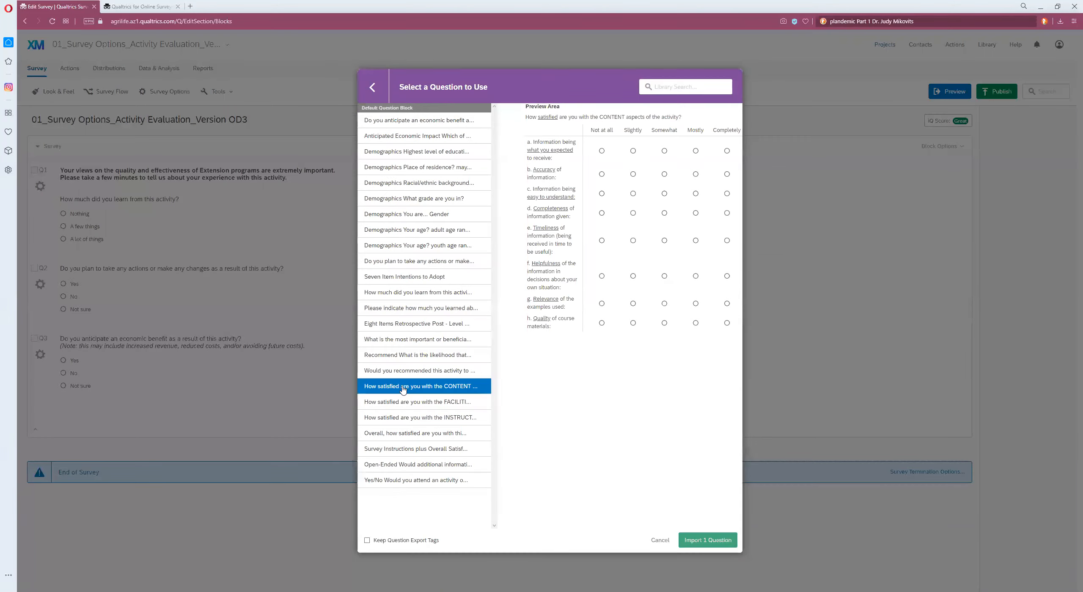
{"action": "left_click", "coordinate": [704, 543]}
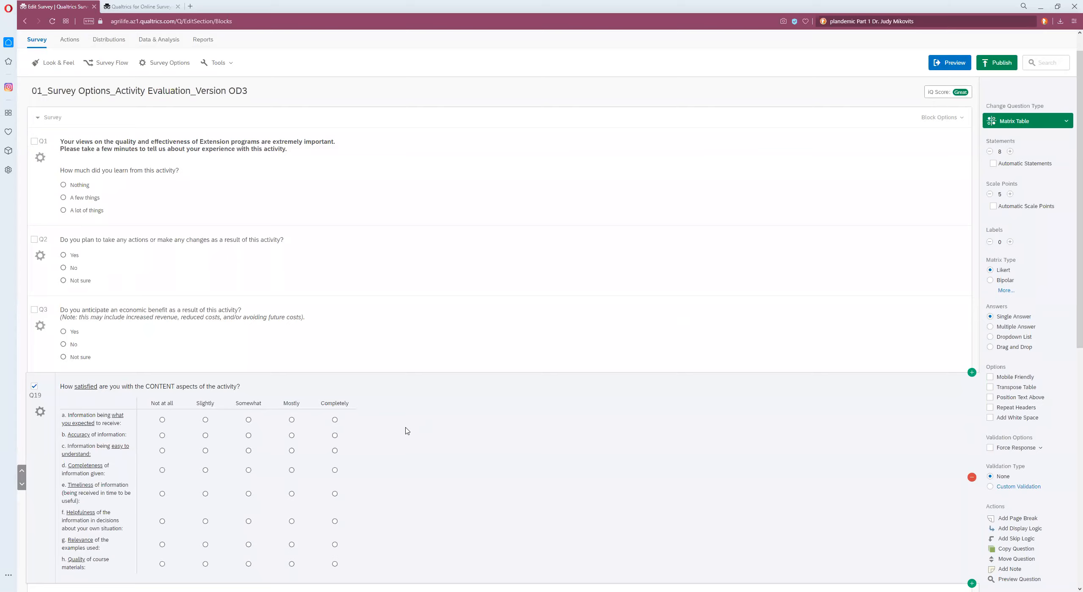
{"action": "left_click", "coordinate": [972, 480]}
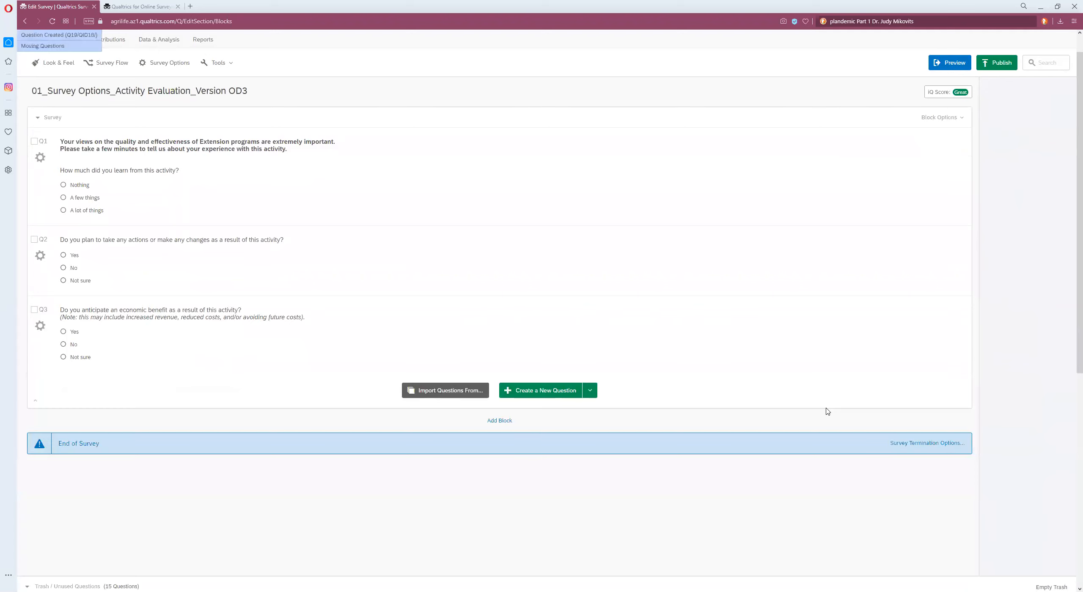
Step: Create a new question and change its type to Side by Side
{"action": "left_click", "coordinate": [537, 390]}
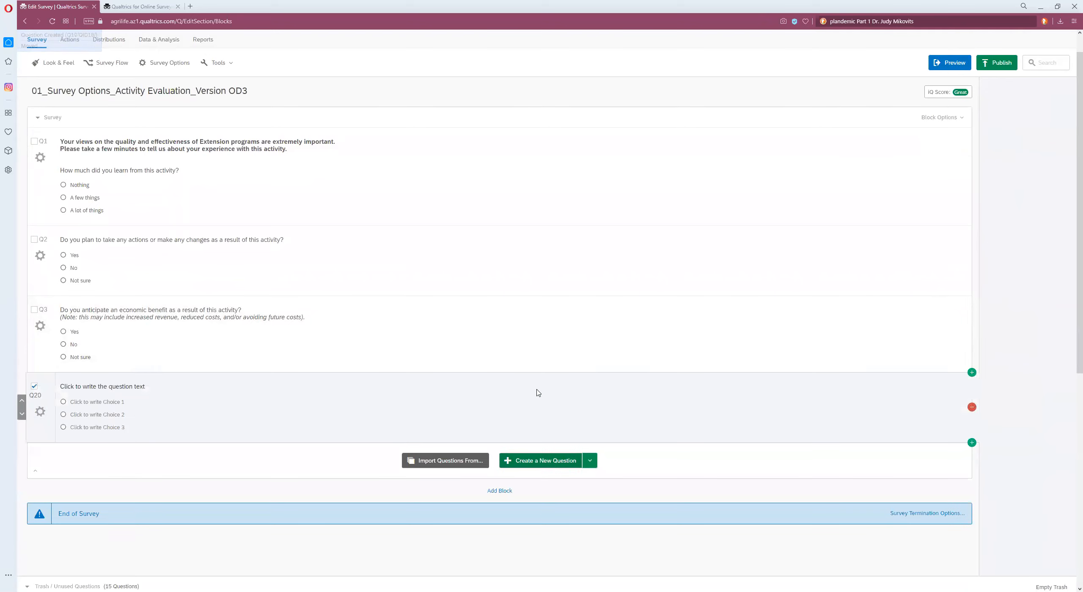
{"action": "left_click", "coordinate": [1065, 263]}
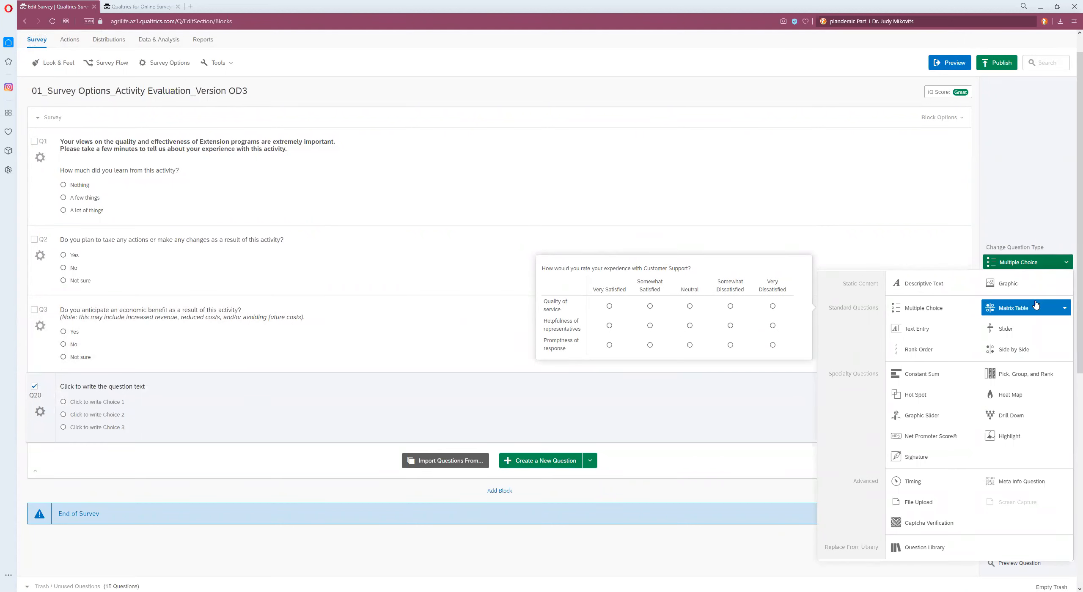
{"action": "left_click", "coordinate": [1045, 351]}
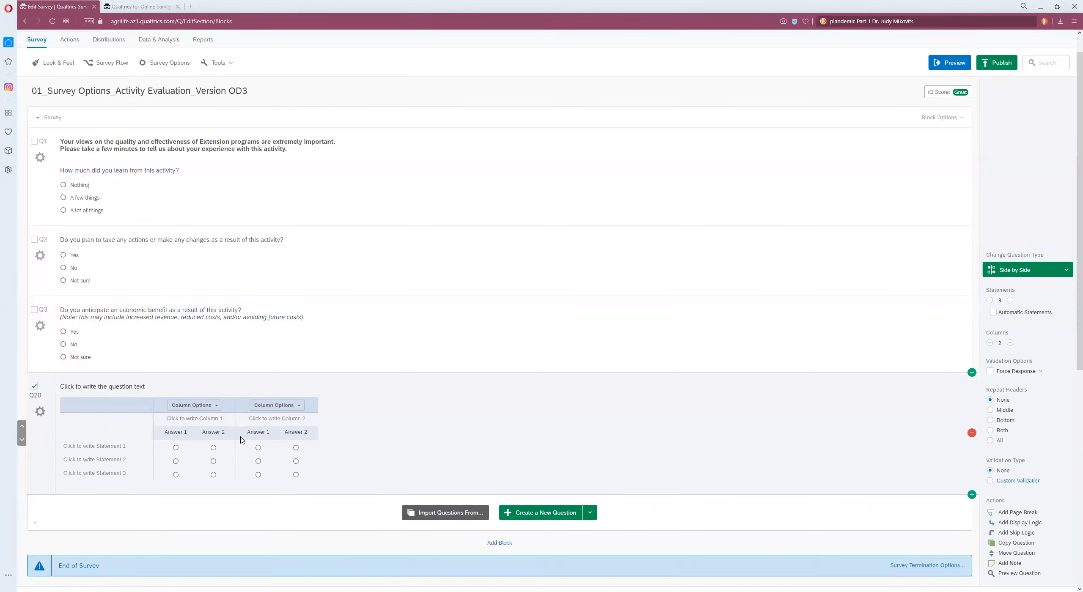
Step: Add three column answers to Column 1 and one column answer to Column 2 of the side-by-side question
{"action": "left_click", "coordinate": [216, 406]}
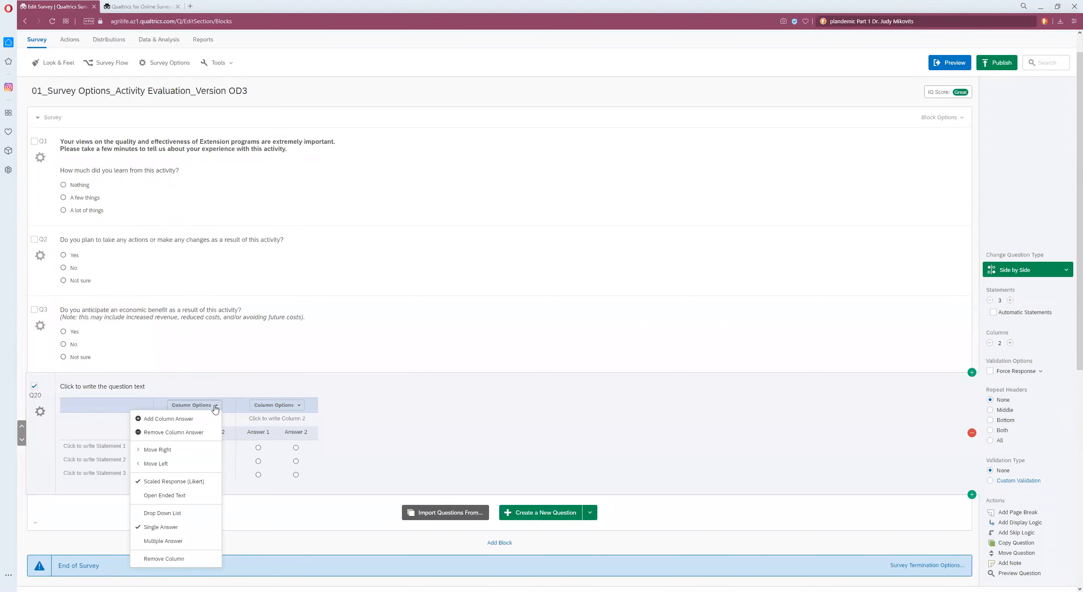
{"action": "left_click", "coordinate": [183, 419]}
{"action": "left_click", "coordinate": [686, 352]}
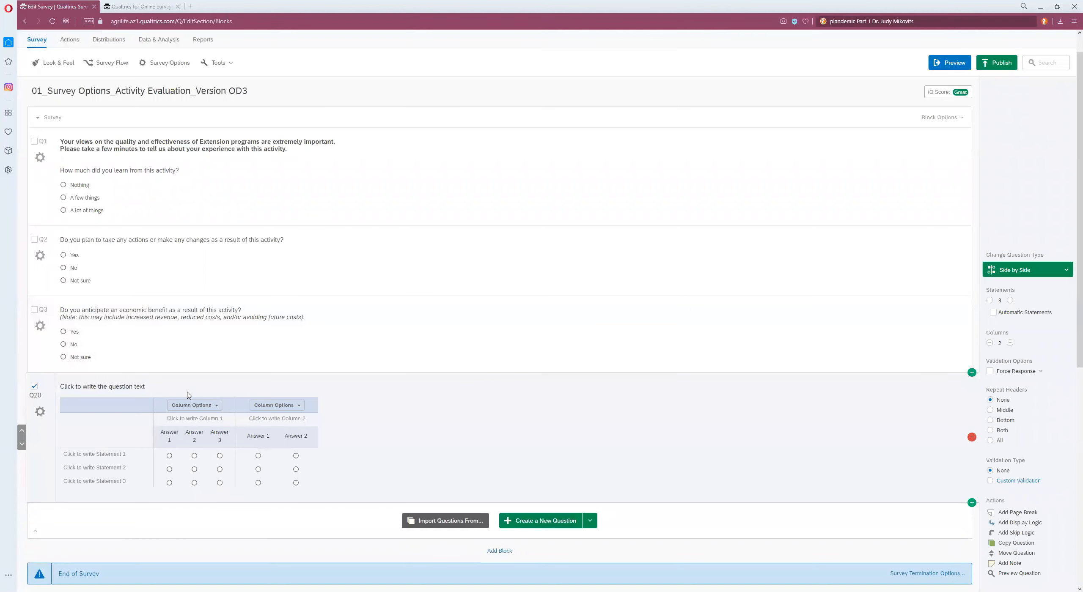
{"action": "left_click", "coordinate": [212, 419]}
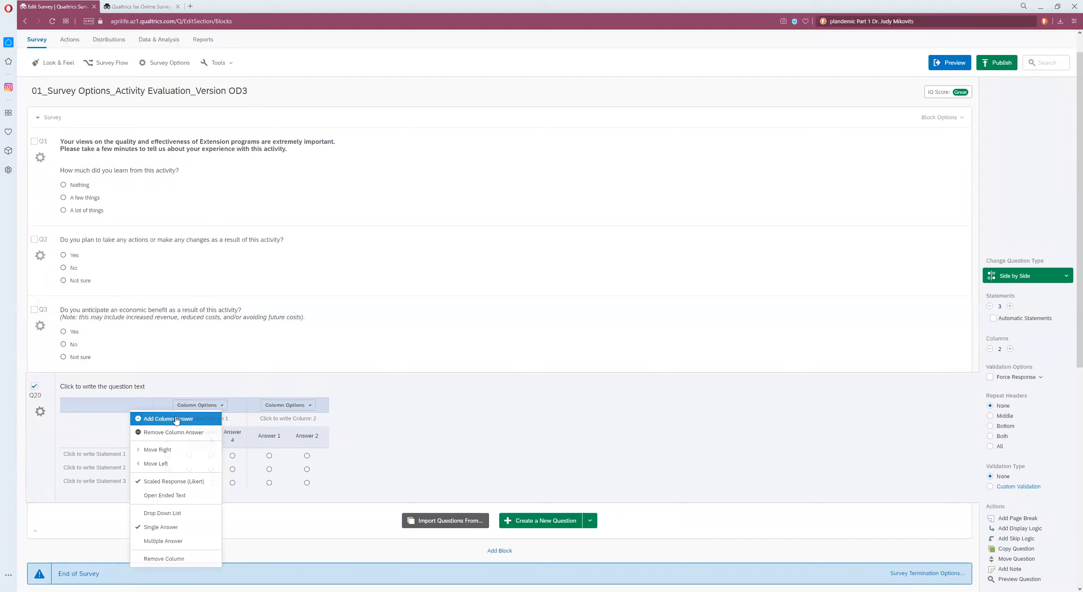
{"action": "left_click", "coordinate": [213, 419]}
{"action": "left_click", "coordinate": [326, 407]}
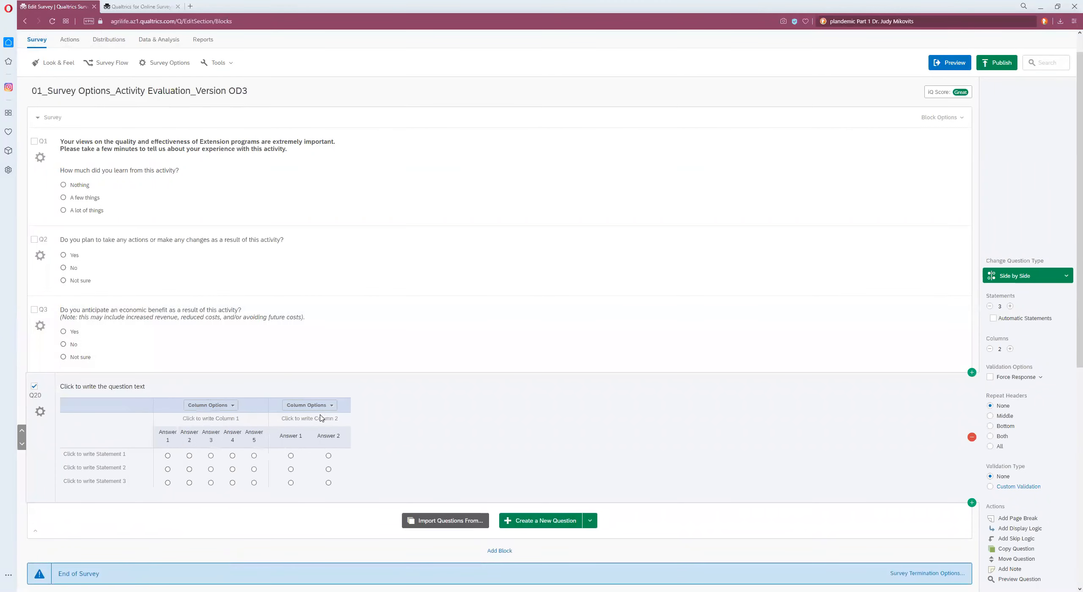
{"action": "left_click", "coordinate": [333, 406]}
{"action": "left_click", "coordinate": [287, 418]}
{"action": "left_click", "coordinate": [477, 428]}
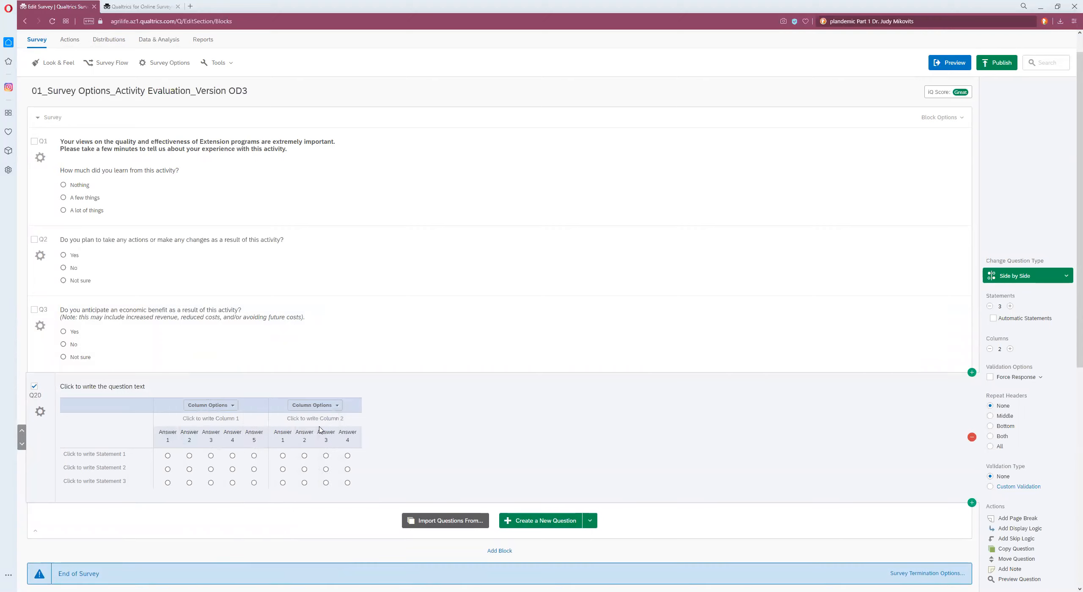
Step: Remove one column answer from Column 1
{"action": "left_click", "coordinate": [231, 407]}
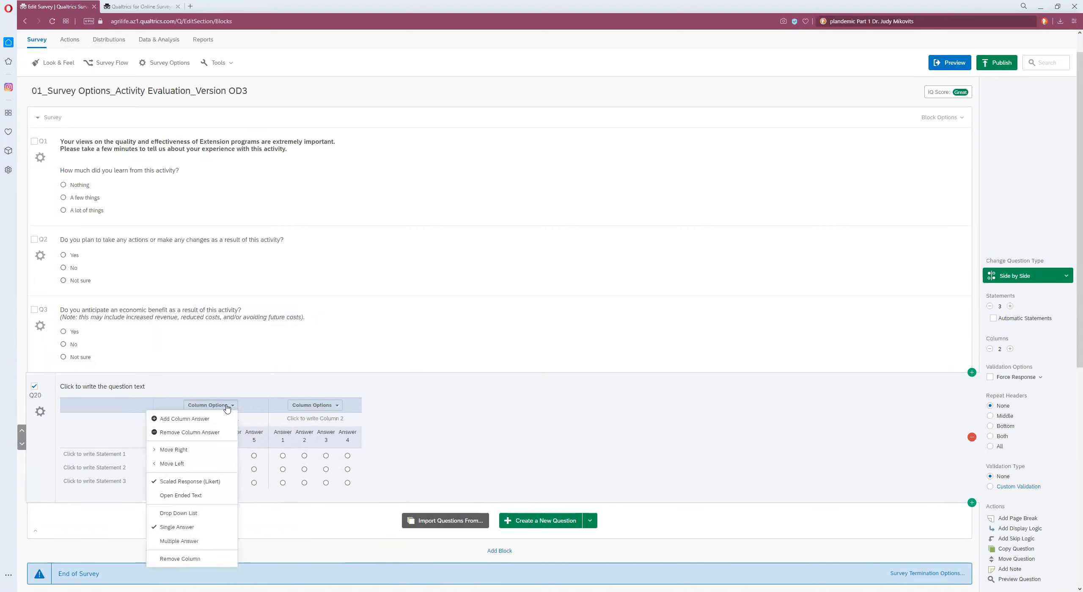
{"action": "left_click", "coordinate": [207, 433]}
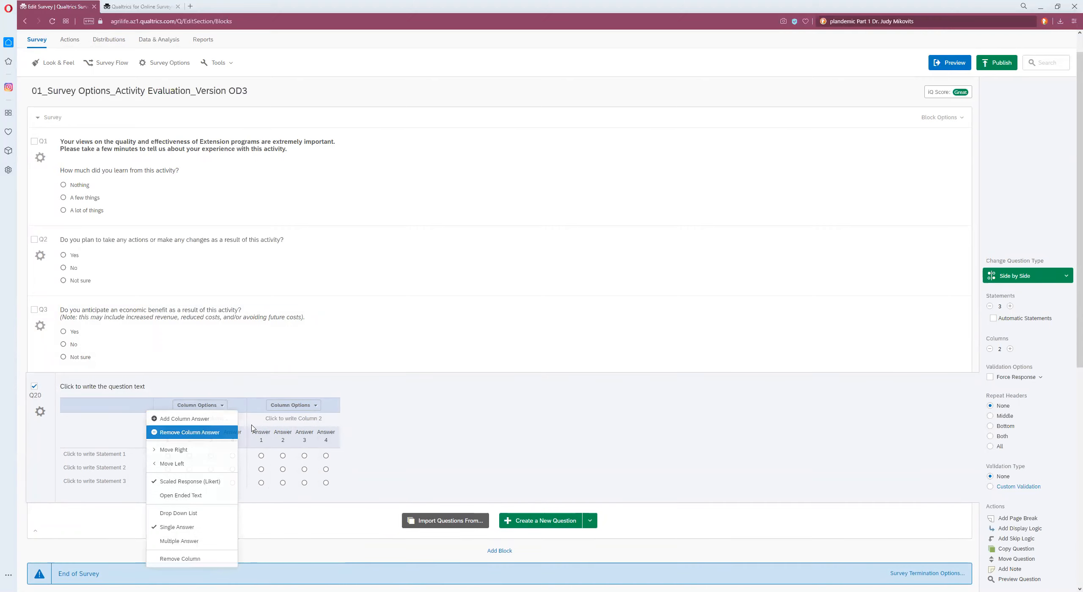
{"action": "left_click", "coordinate": [485, 458]}
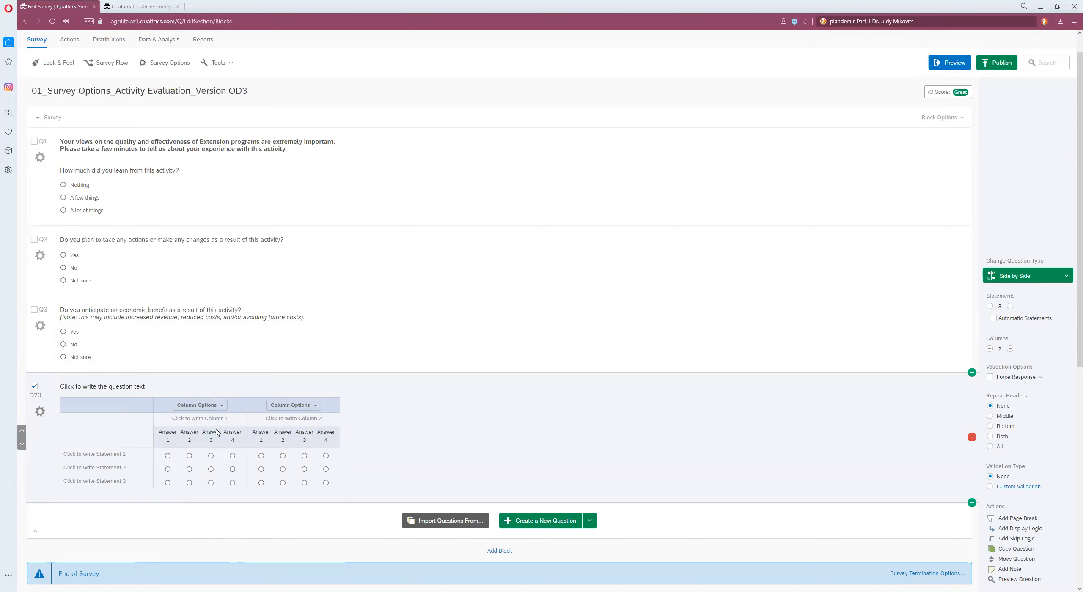
{"action": "left_click", "coordinate": [198, 418]}
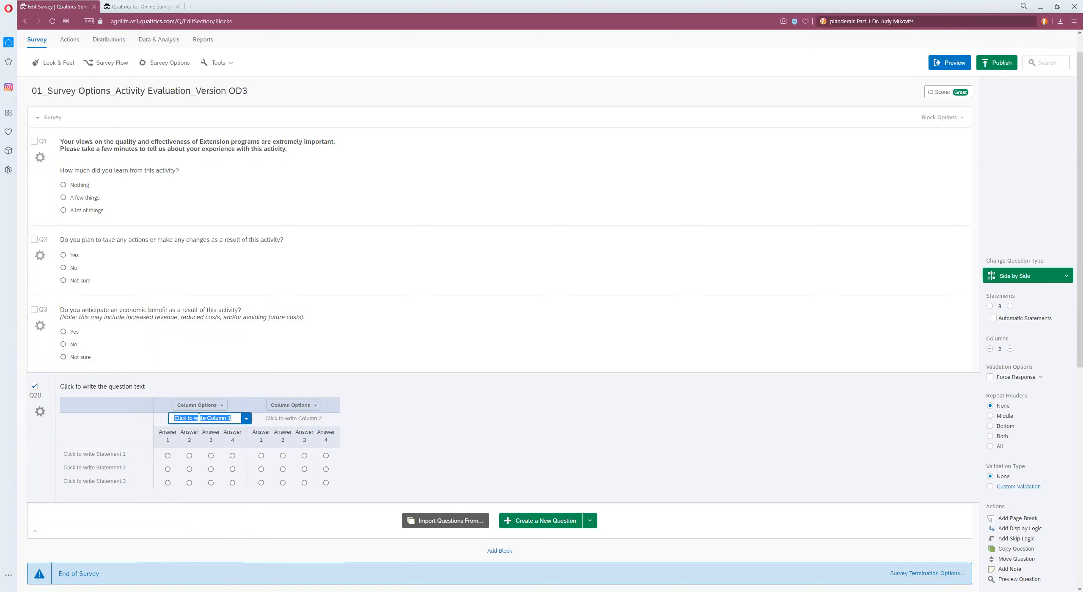
{"action": "left_click", "coordinate": [296, 418]}
{"action": "left_click", "coordinate": [431, 434]}
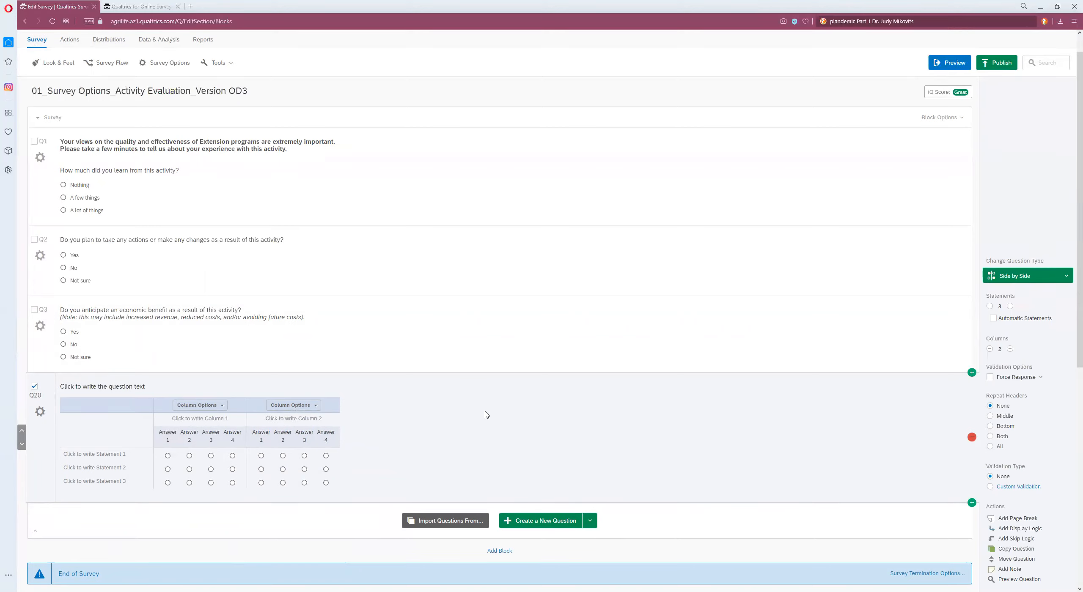
Step: Import the 'Eight Items Retrospective Post - Level' question from the Texas A&M question library
{"action": "left_click", "coordinate": [458, 523]}
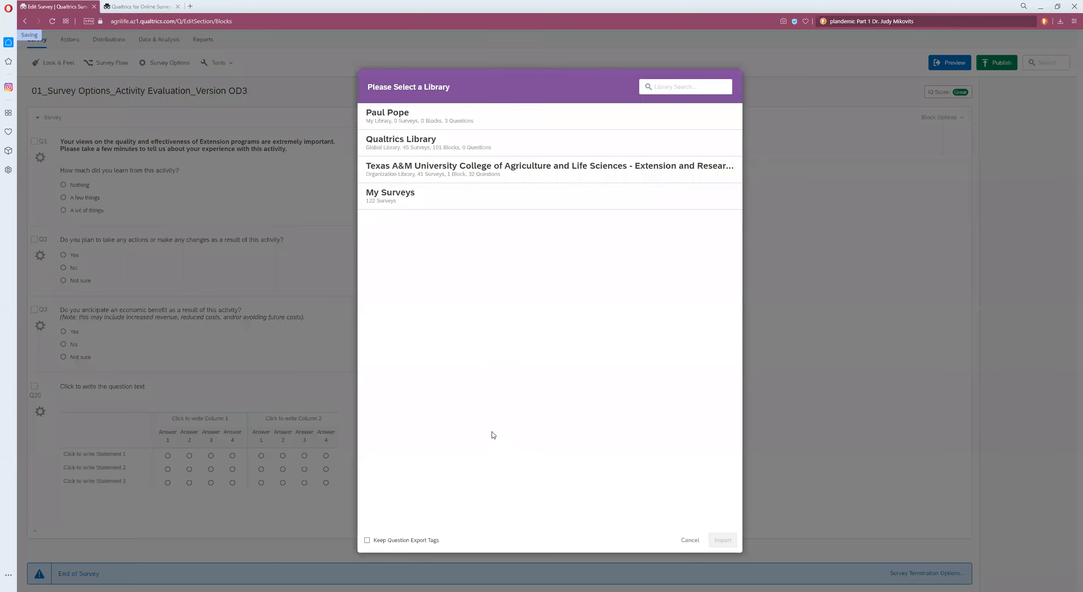
{"action": "left_click", "coordinate": [493, 175]}
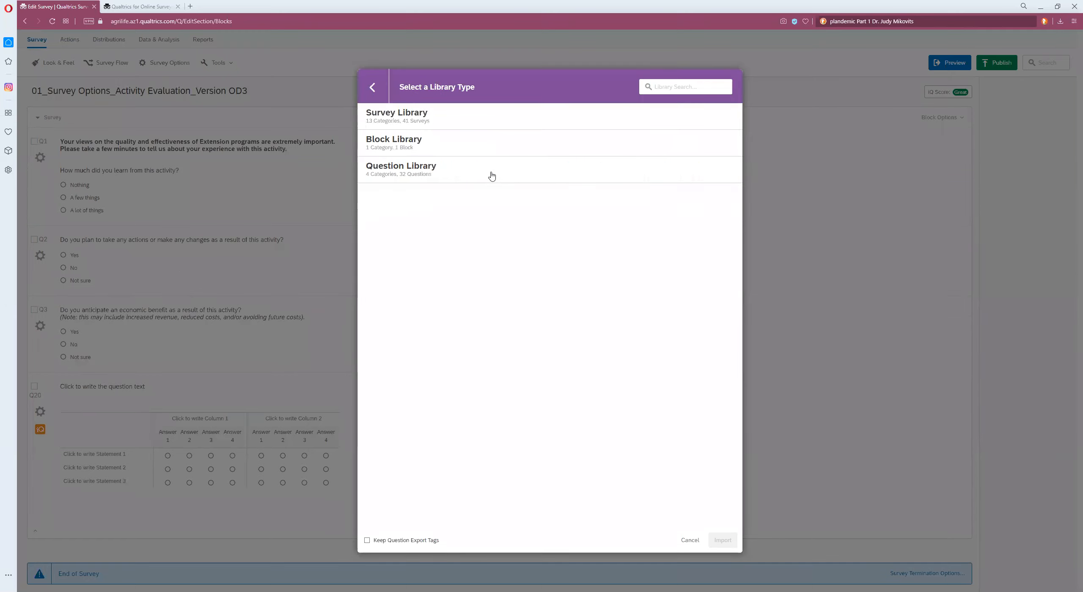
{"action": "left_click", "coordinate": [407, 171]}
{"action": "left_click", "coordinate": [417, 199]}
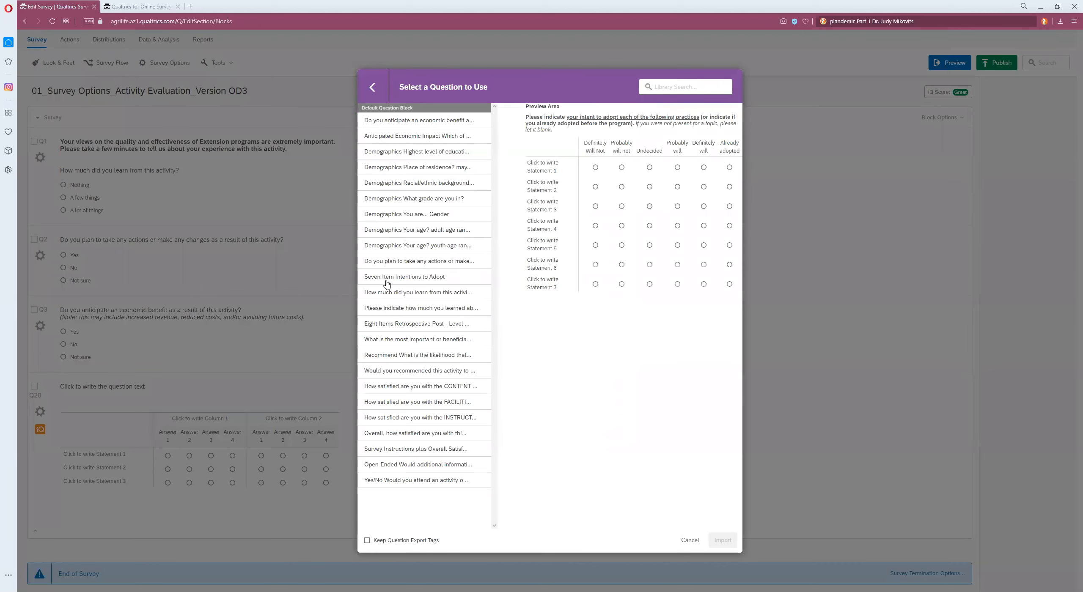
{"action": "left_click", "coordinate": [390, 326]}
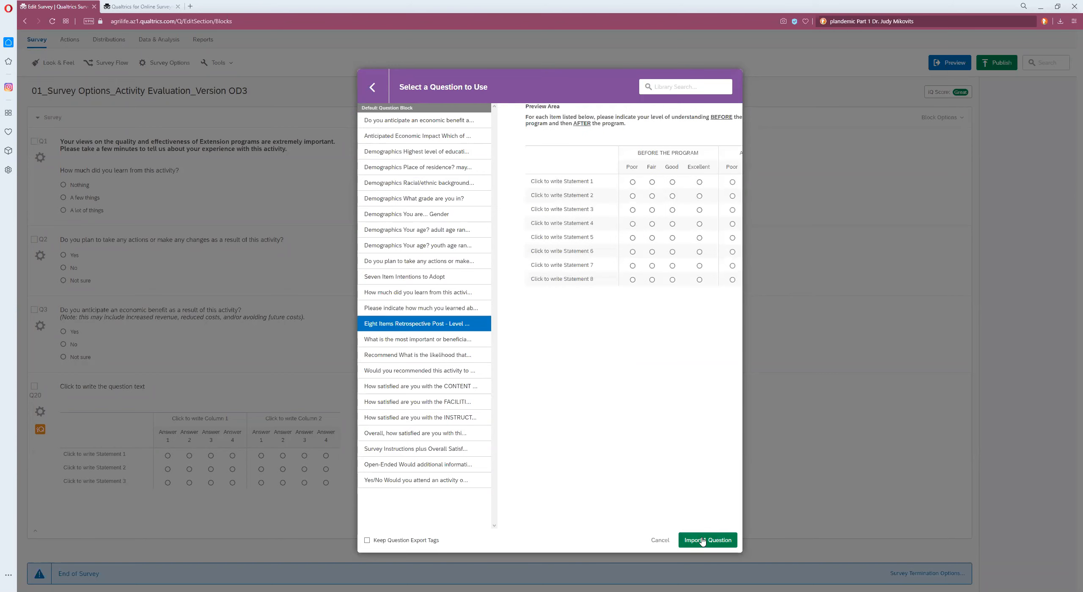
{"action": "left_click", "coordinate": [719, 540]}
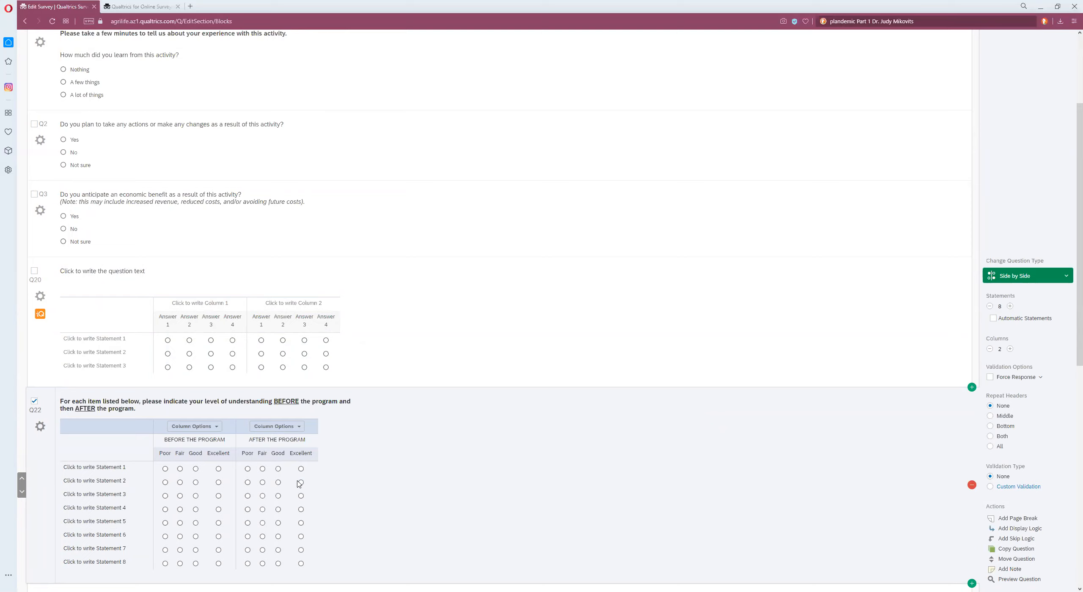
Step: Open the imported question's first three statement labels for editing
{"action": "left_click", "coordinate": [102, 468]}
{"action": "left_click", "coordinate": [103, 482]}
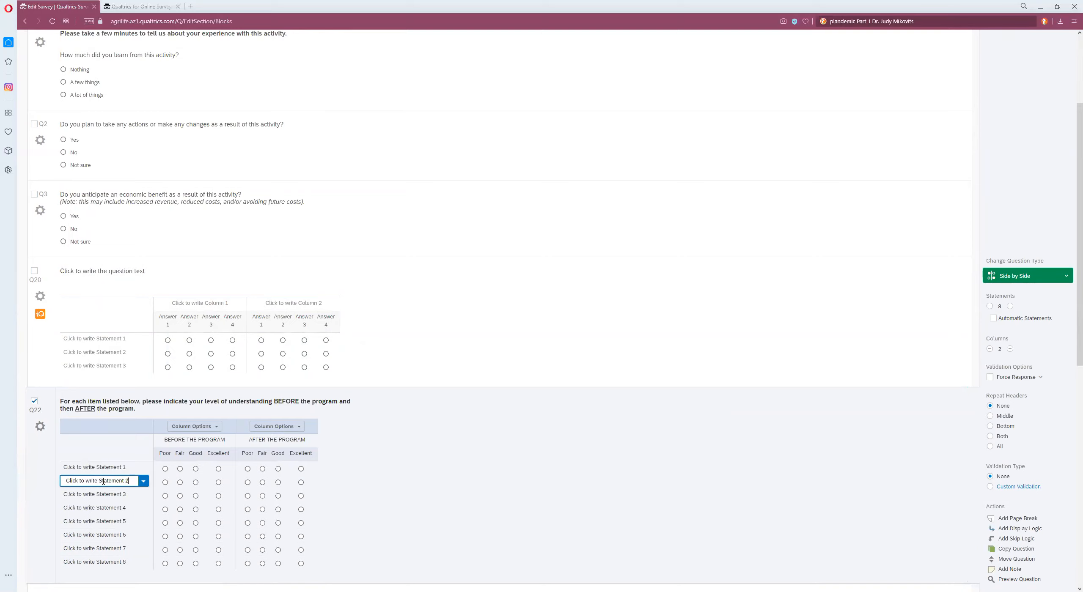
{"action": "left_click", "coordinate": [107, 496]}
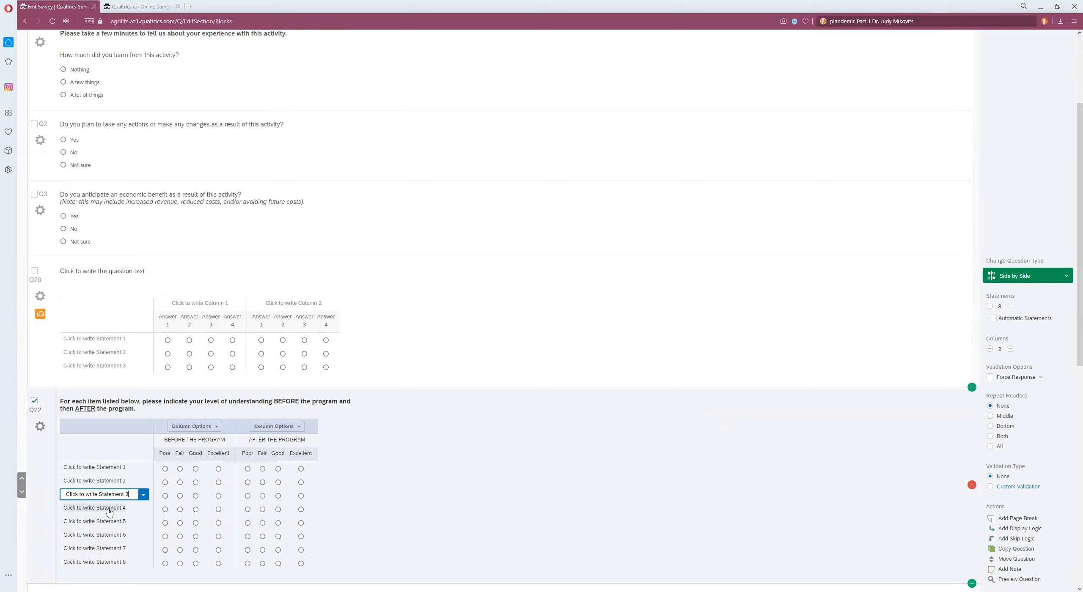
{"action": "left_click", "coordinate": [643, 474]}
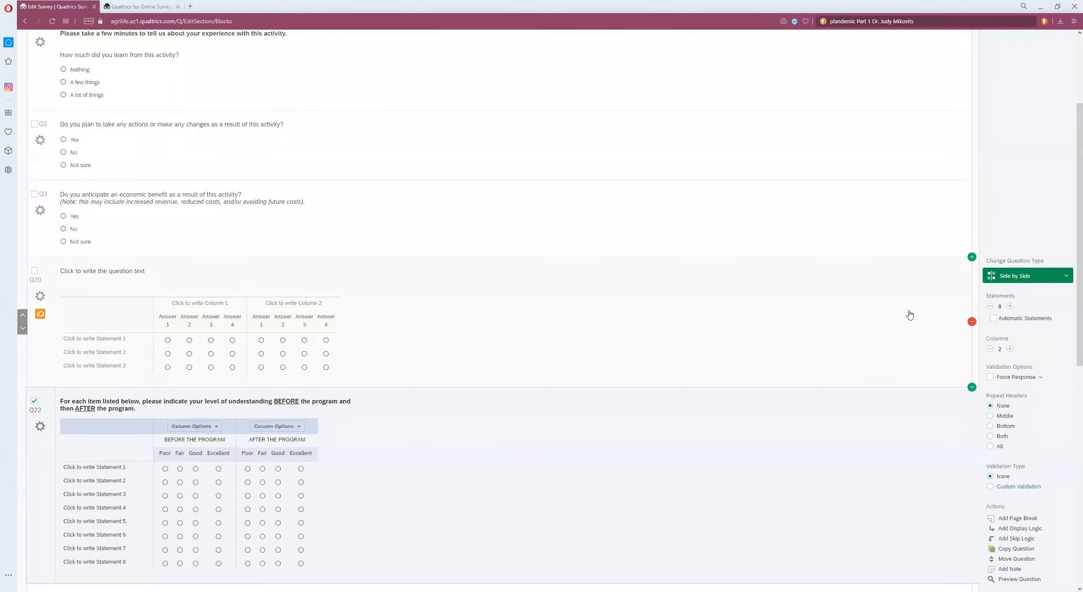
Step: Delete the side-by-side question and the imported retrospective post question from the survey
{"action": "left_click", "coordinate": [967, 324]}
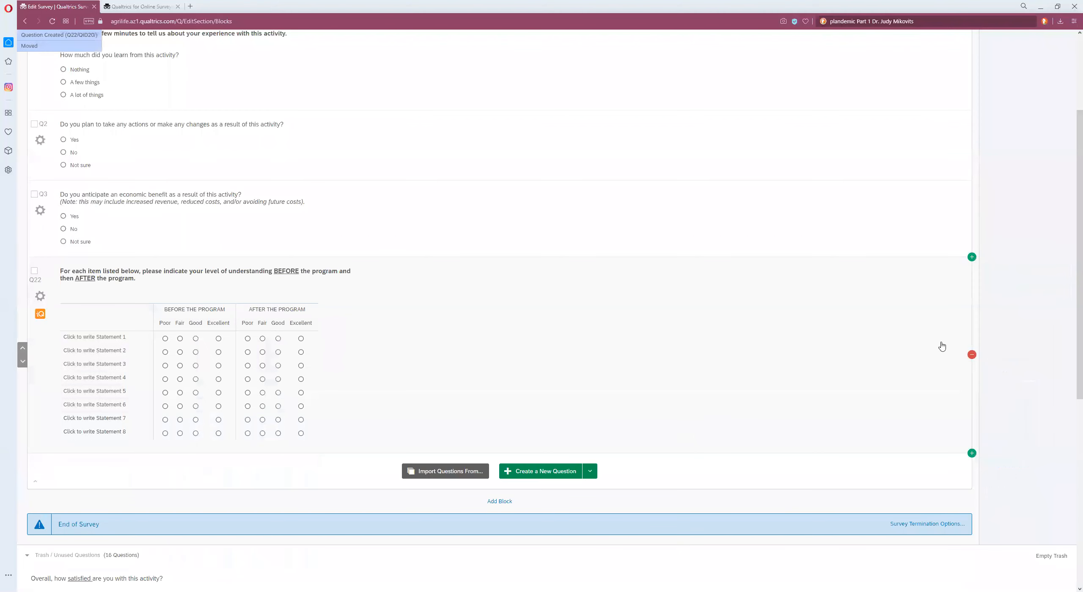
{"action": "left_click", "coordinate": [970, 359]}
{"action": "key", "text": "Delete"}
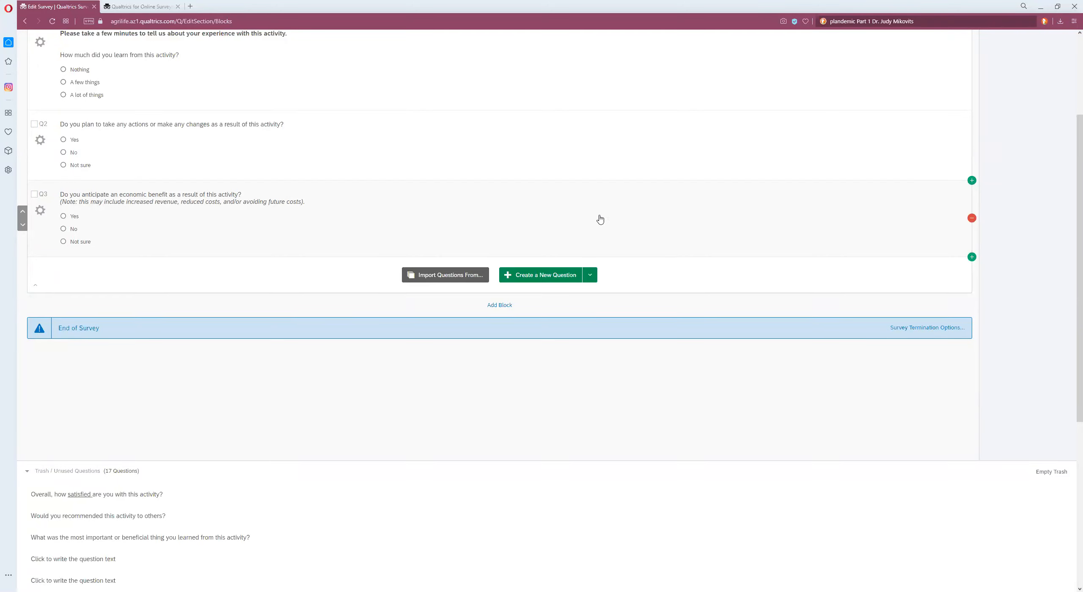
Step: Open the 'Irrigation Water Management of Commercial Landscapes Survey' project from the Uncategorized folder
{"action": "scroll", "coordinate": [335, 235], "scroll_direction": "up", "scroll_amount": 3}
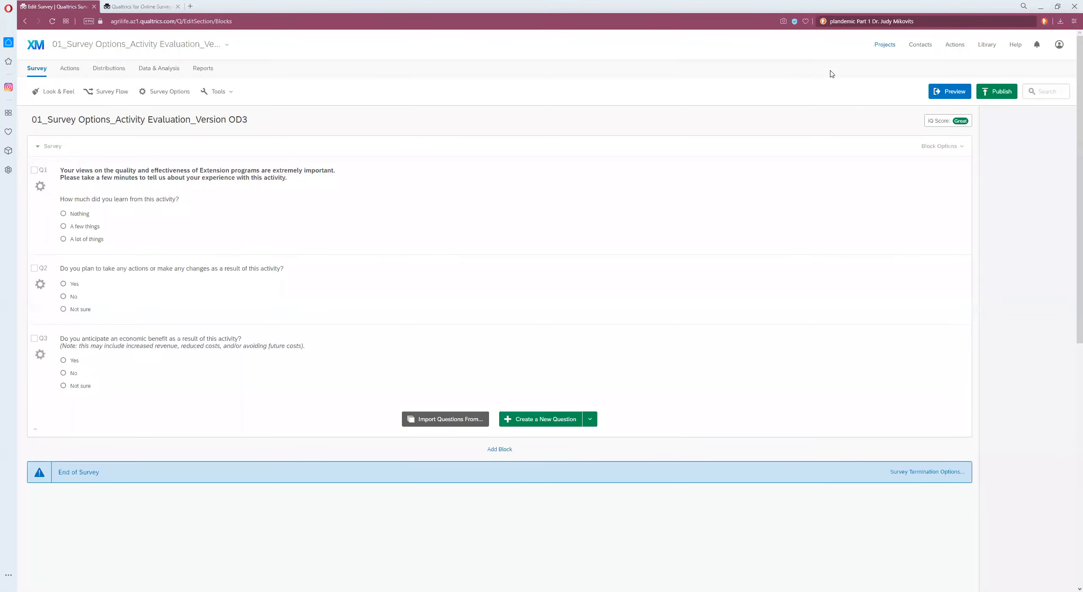
{"action": "left_click", "coordinate": [887, 44]}
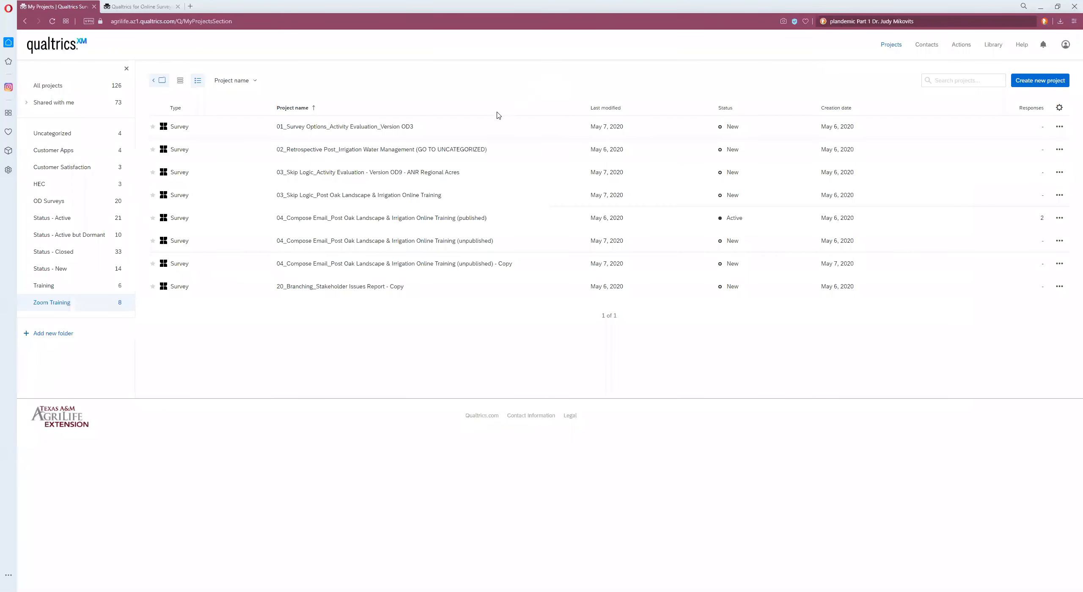
{"action": "left_click", "coordinate": [72, 135]}
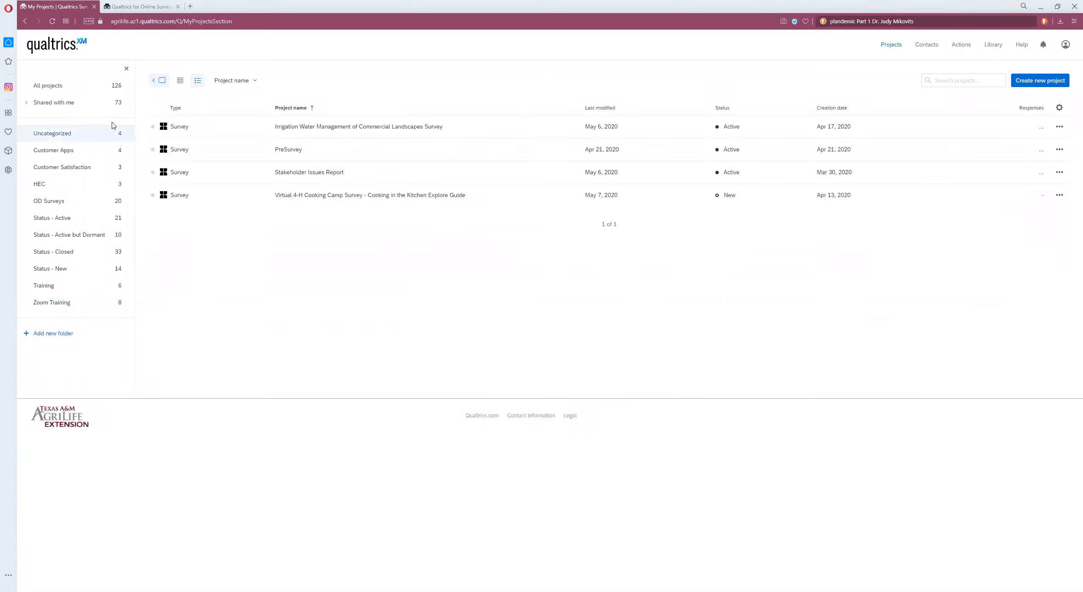
{"action": "left_click", "coordinate": [486, 133]}
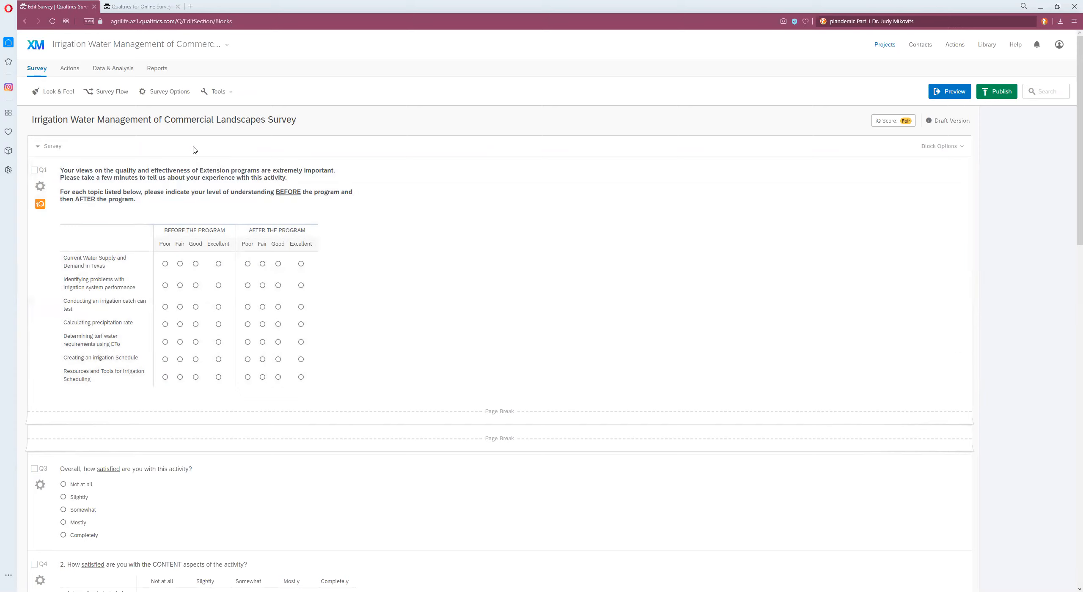
Step: Open the survey's report and examine the BEFORE and AFTER THE PROGRAM charts and tables
{"action": "left_click", "coordinate": [159, 70]}
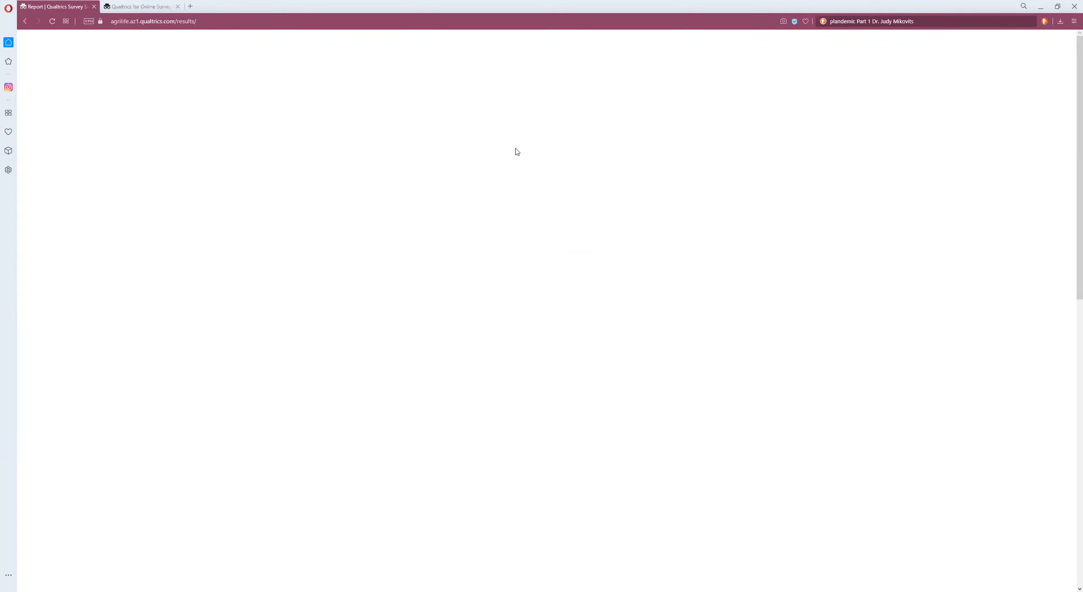
{"action": "left_click", "coordinate": [25, 21]}
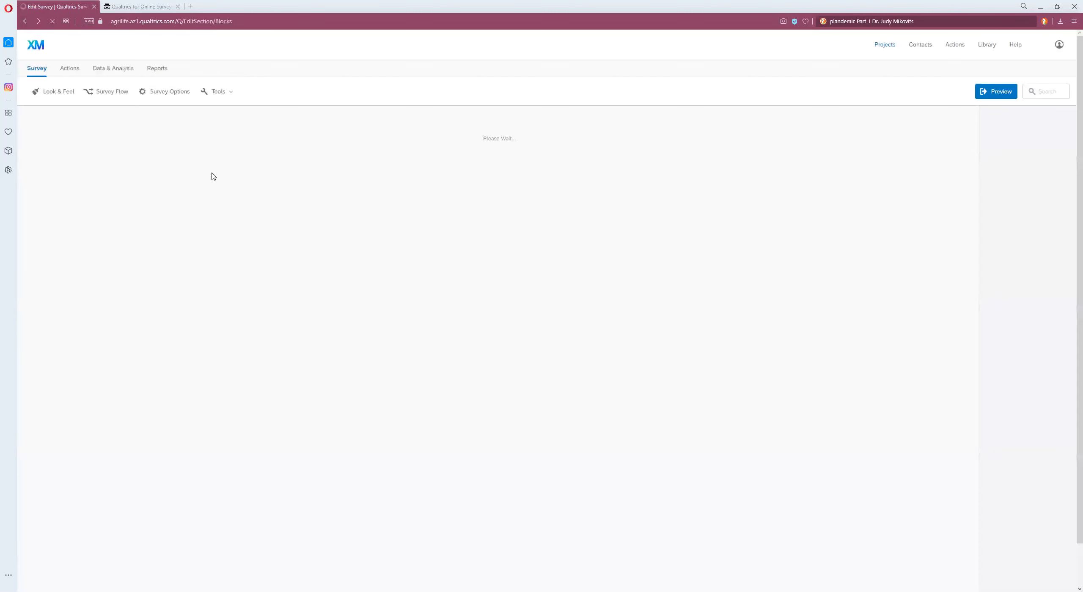
{"action": "left_click", "coordinate": [157, 68]}
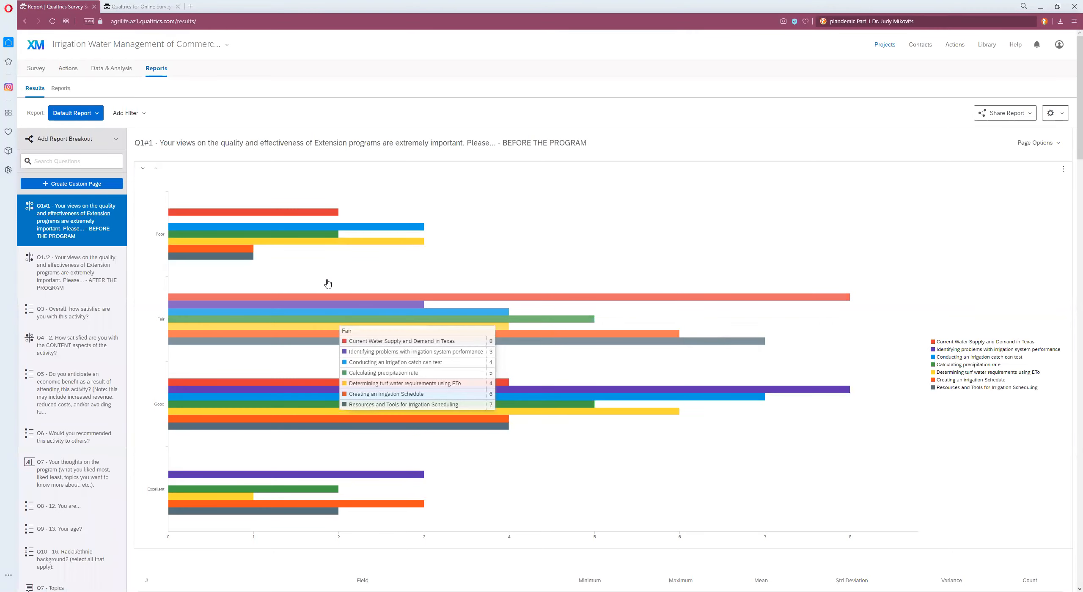
{"action": "scroll", "coordinate": [328, 283], "scroll_direction": "down", "scroll_amount": 15}
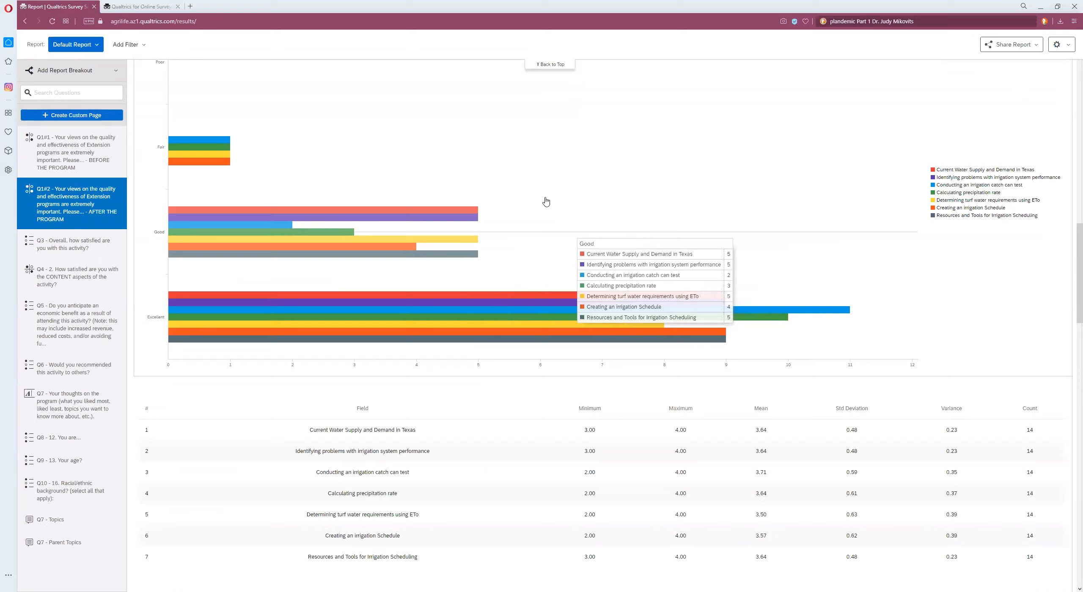
{"action": "scroll", "coordinate": [524, 211], "scroll_direction": "up", "scroll_amount": 10}
{"action": "scroll", "coordinate": [504, 223], "scroll_direction": "down", "scroll_amount": 3}
{"action": "scroll", "coordinate": [505, 224], "scroll_direction": "up", "scroll_amount": 6}
{"action": "scroll", "coordinate": [504, 224], "scroll_direction": "up", "scroll_amount": 6}
{"action": "scroll", "coordinate": [500, 188], "scroll_direction": "down", "scroll_amount": 4}
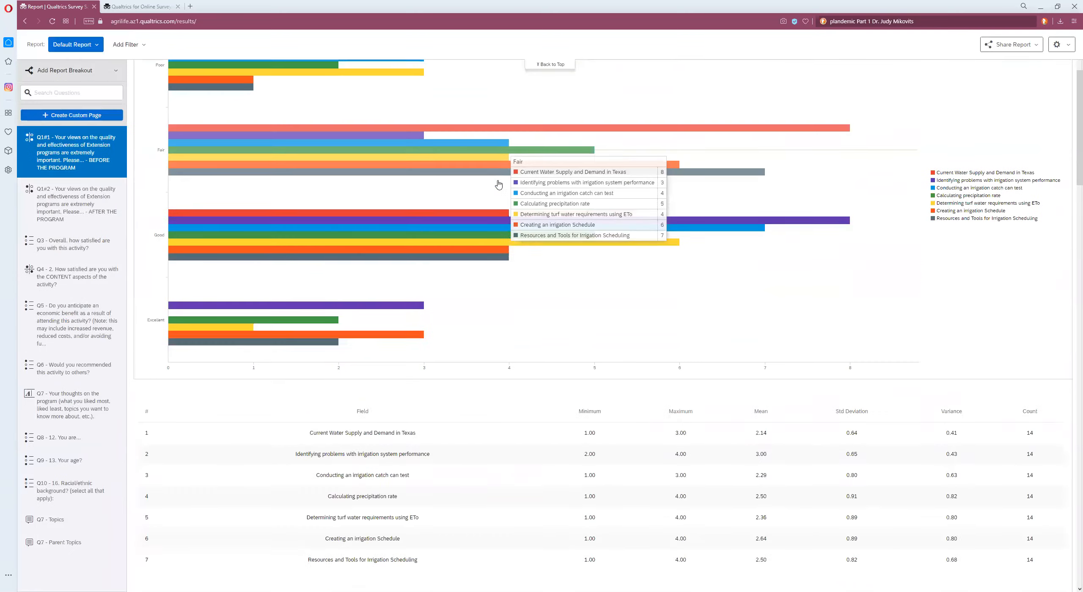
{"action": "scroll", "coordinate": [499, 184], "scroll_direction": "down", "scroll_amount": 5}
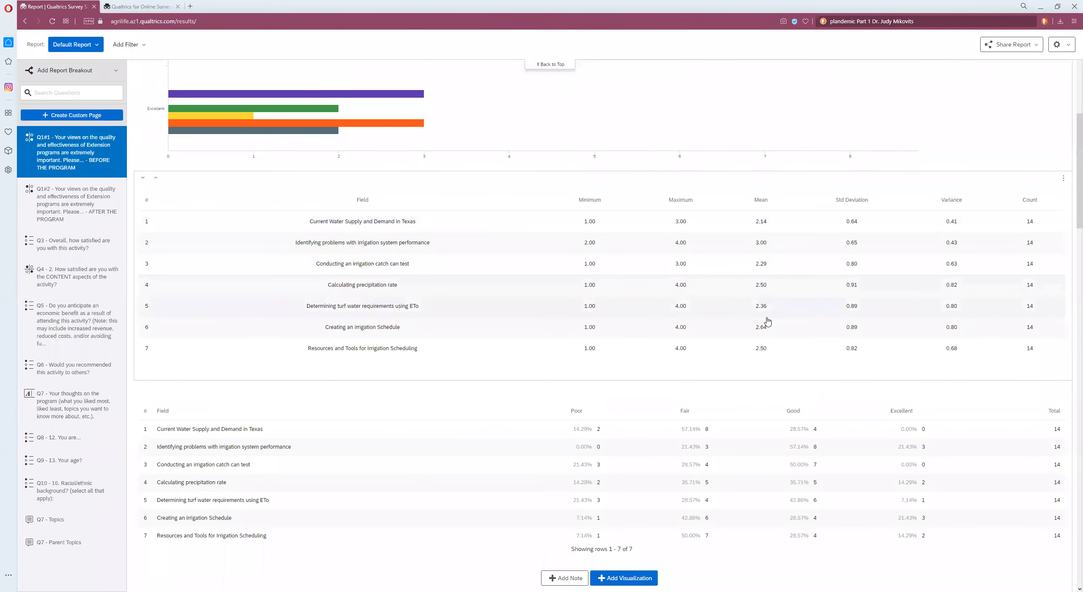
{"action": "scroll", "coordinate": [766, 339], "scroll_direction": "down", "scroll_amount": 3}
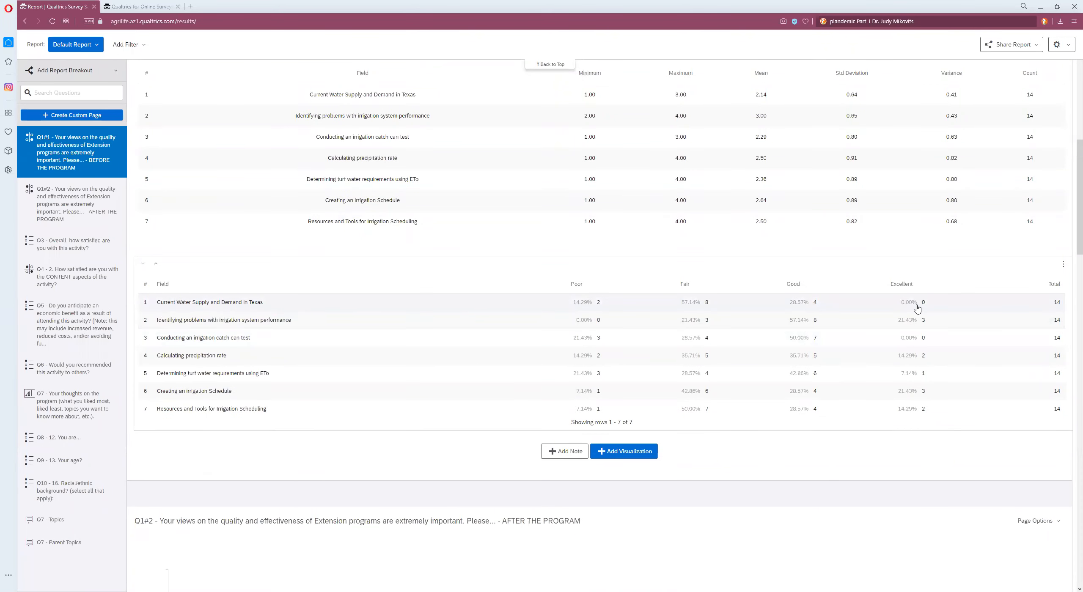
{"action": "scroll", "coordinate": [909, 313], "scroll_direction": "down", "scroll_amount": 15}
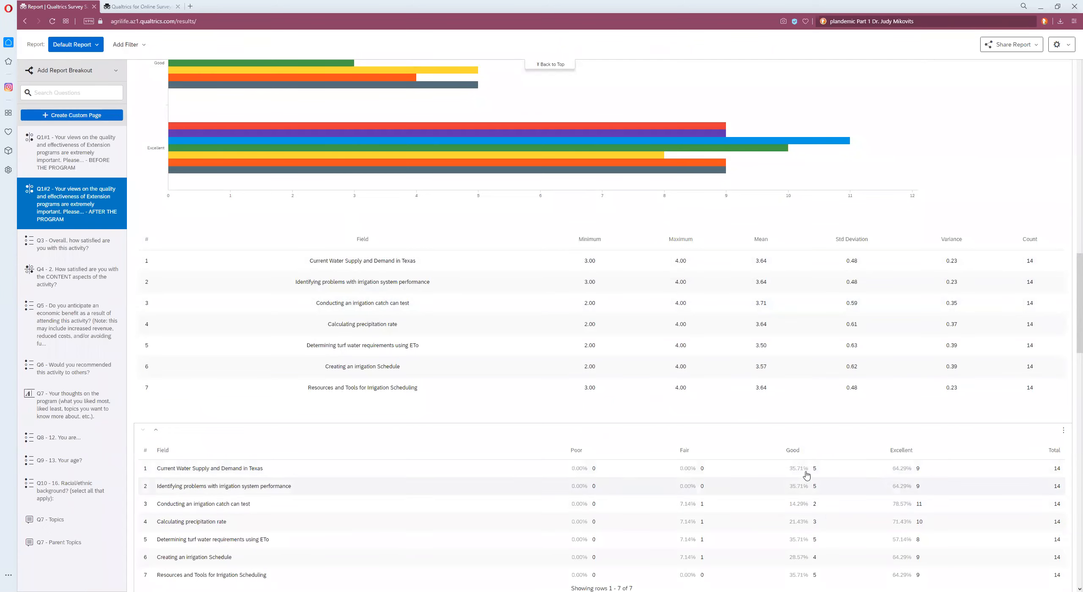
{"action": "scroll", "coordinate": [663, 346], "scroll_direction": "up", "scroll_amount": 5}
{"action": "scroll", "coordinate": [663, 346], "scroll_direction": "up", "scroll_amount": 20}
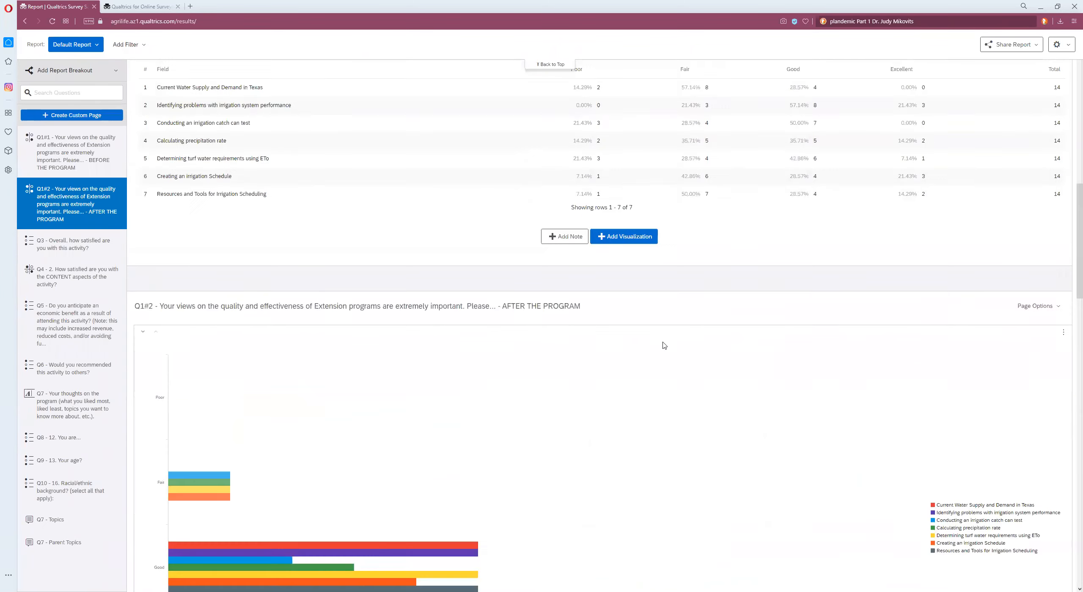
{"action": "scroll", "coordinate": [663, 346], "scroll_direction": "up", "scroll_amount": 3}
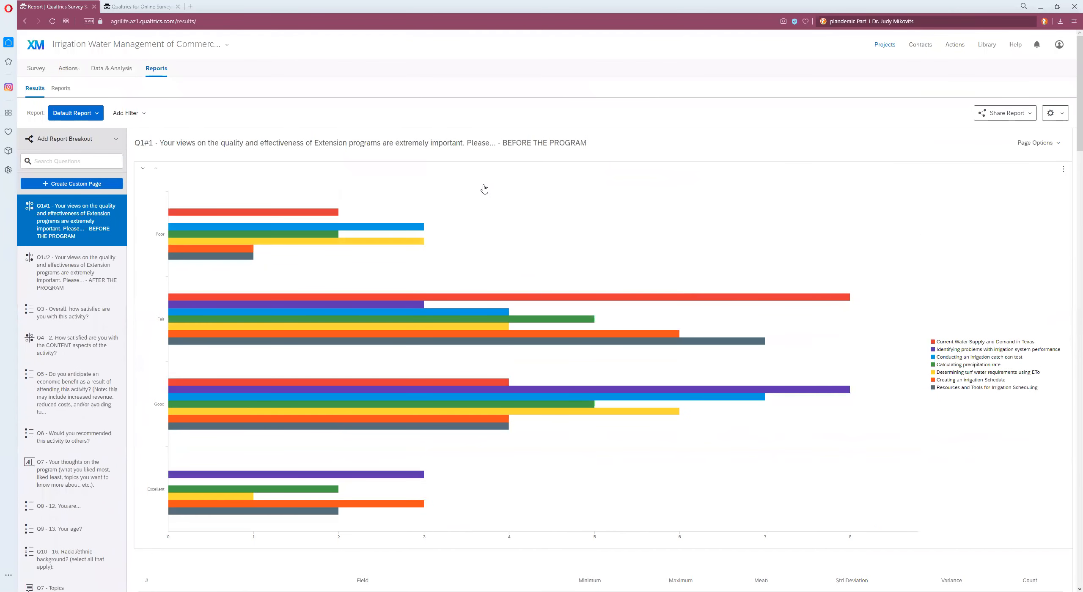
Step: Export only the BEFORE and AFTER THE PROGRAM pages of the default report as a CSV file
{"action": "left_click", "coordinate": [1031, 116]}
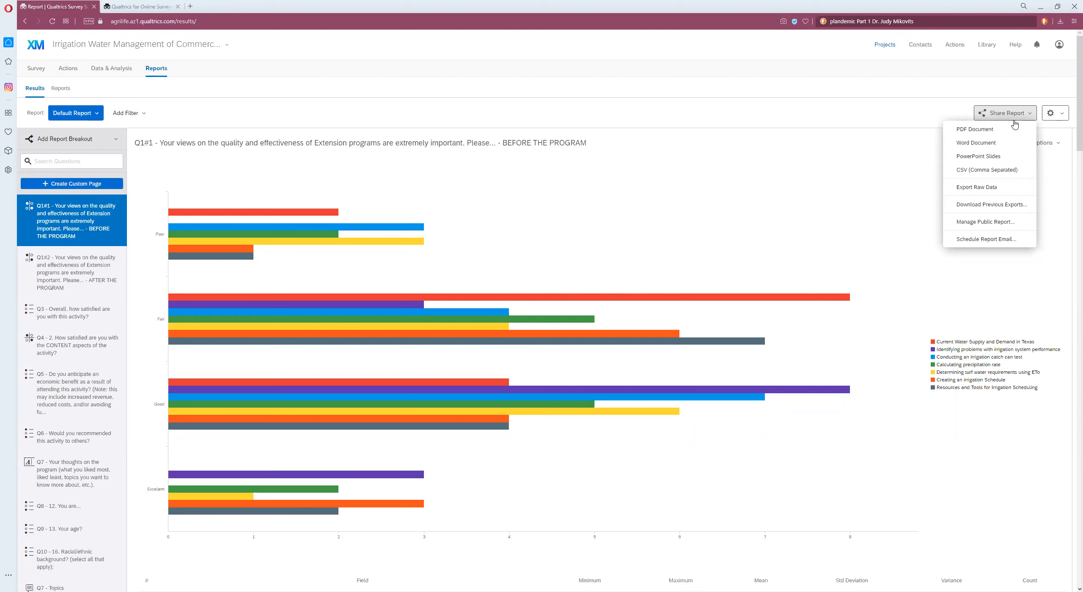
{"action": "left_click", "coordinate": [987, 171]}
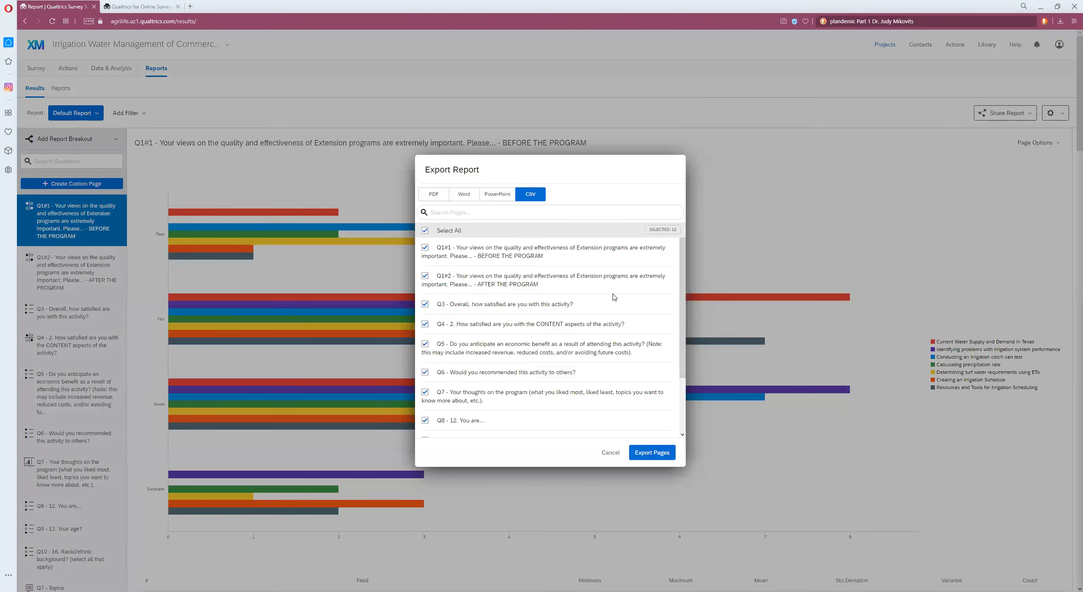
{"action": "left_click", "coordinate": [424, 231]}
{"action": "left_click", "coordinate": [425, 247]}
{"action": "left_click", "coordinate": [424, 276]}
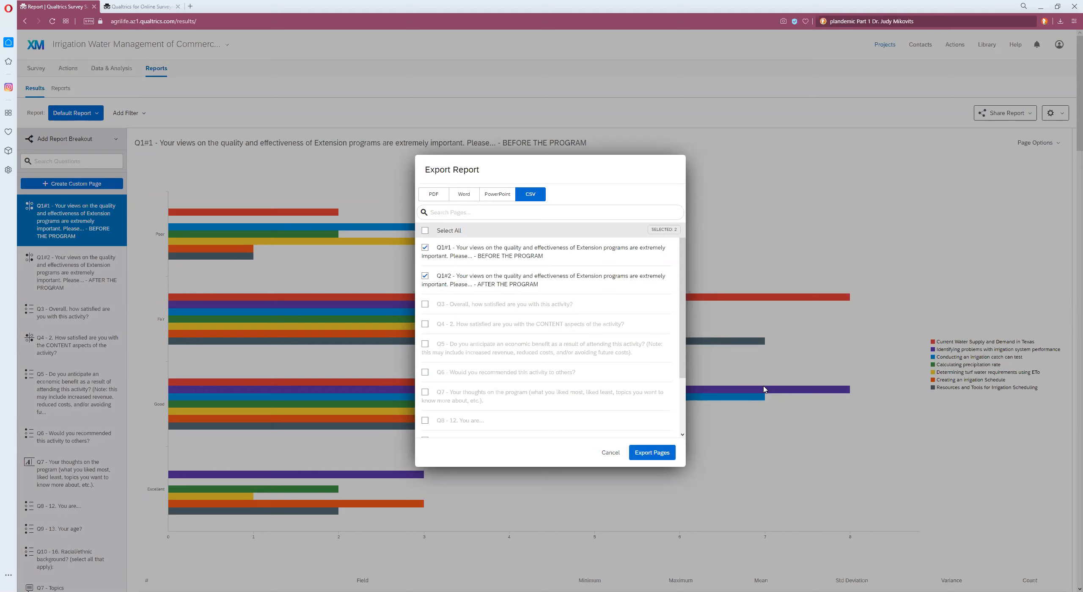
{"action": "left_click", "coordinate": [654, 454]}
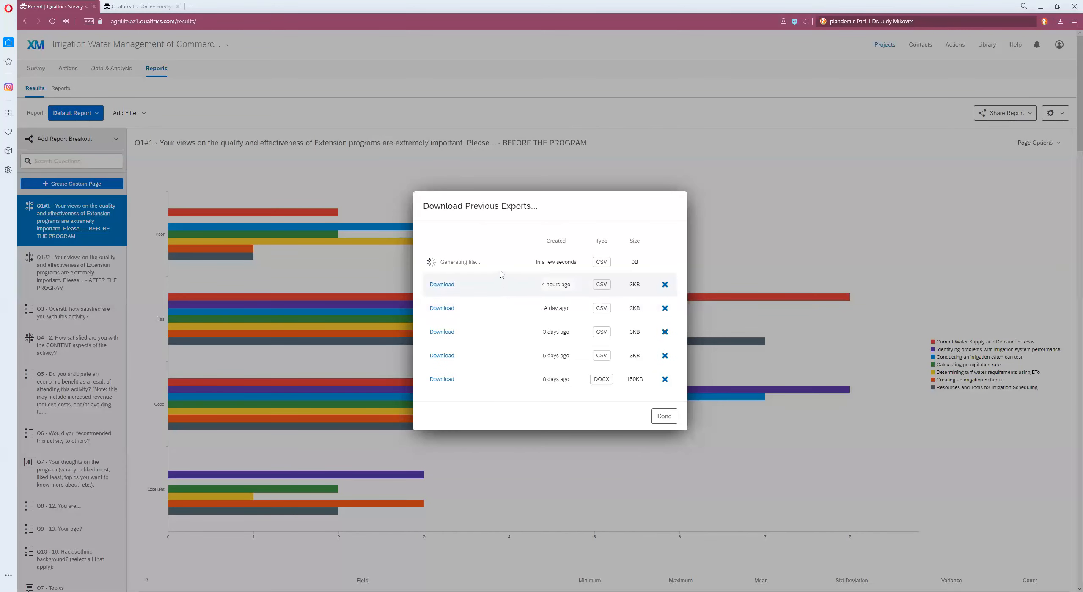
Step: Download the newly generated CSV export and open the downloaded file
{"action": "left_click", "coordinate": [445, 263]}
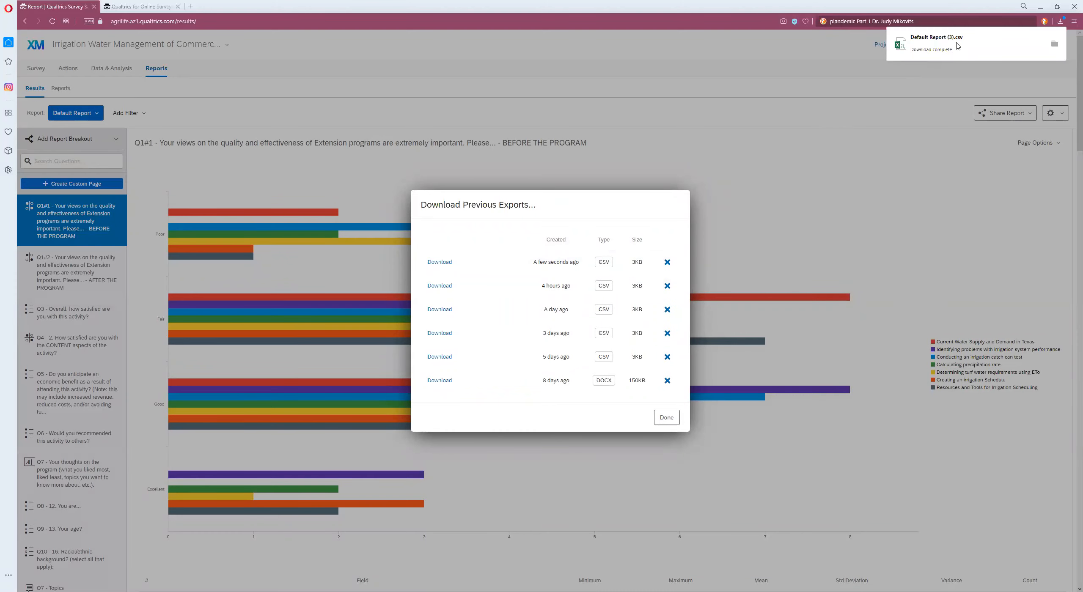
{"action": "left_click", "coordinate": [954, 47]}
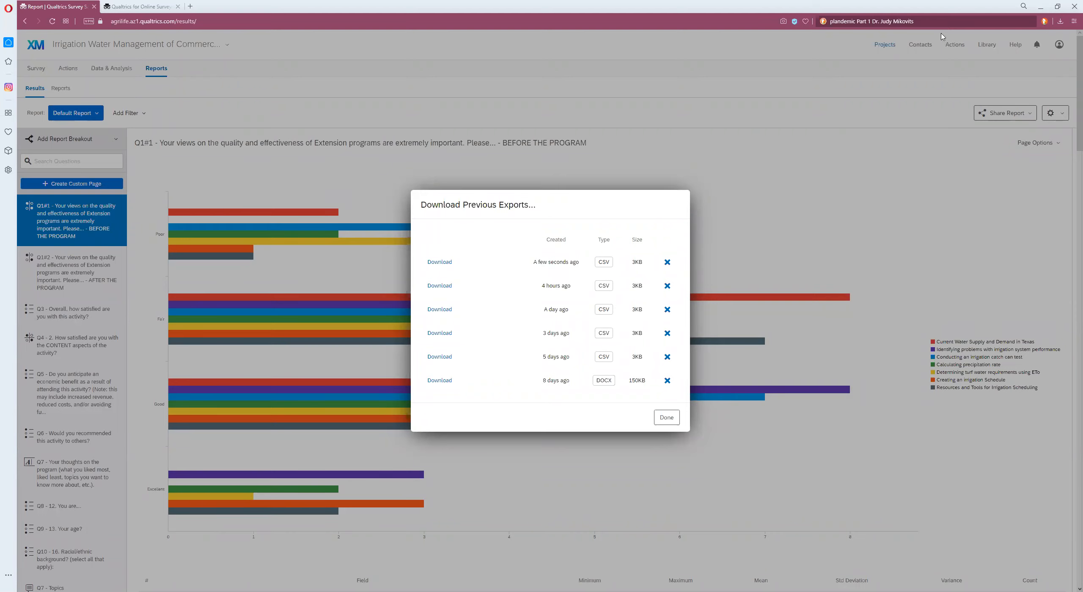
Step: Open the 'Using Retrospective Post Data from Qualtrics' guide in the other tab and read through its pages
{"action": "left_click", "coordinate": [117, 7]}
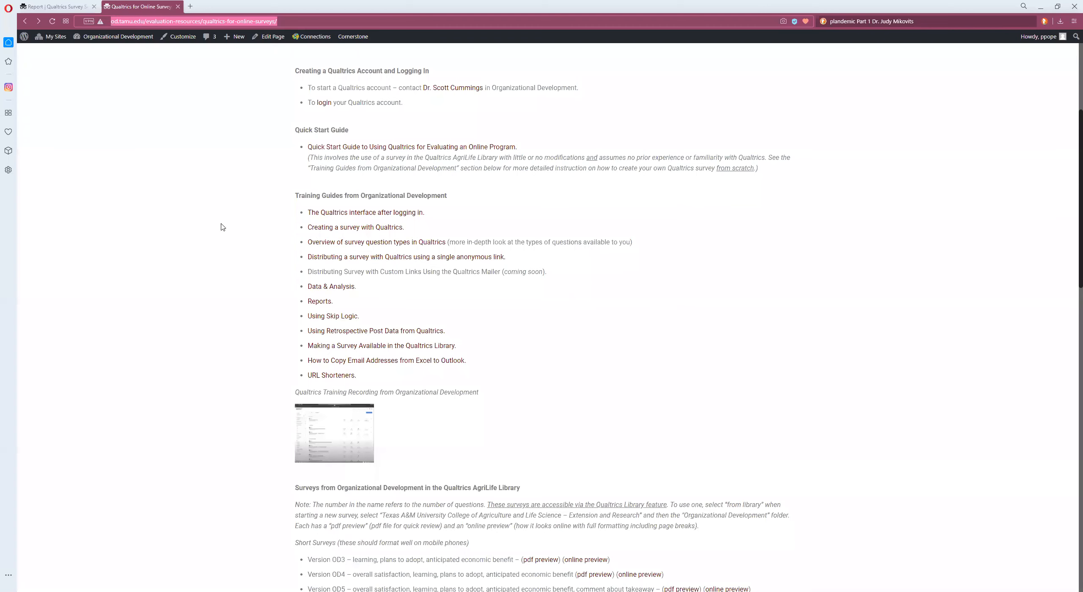
{"action": "left_click", "coordinate": [363, 331]}
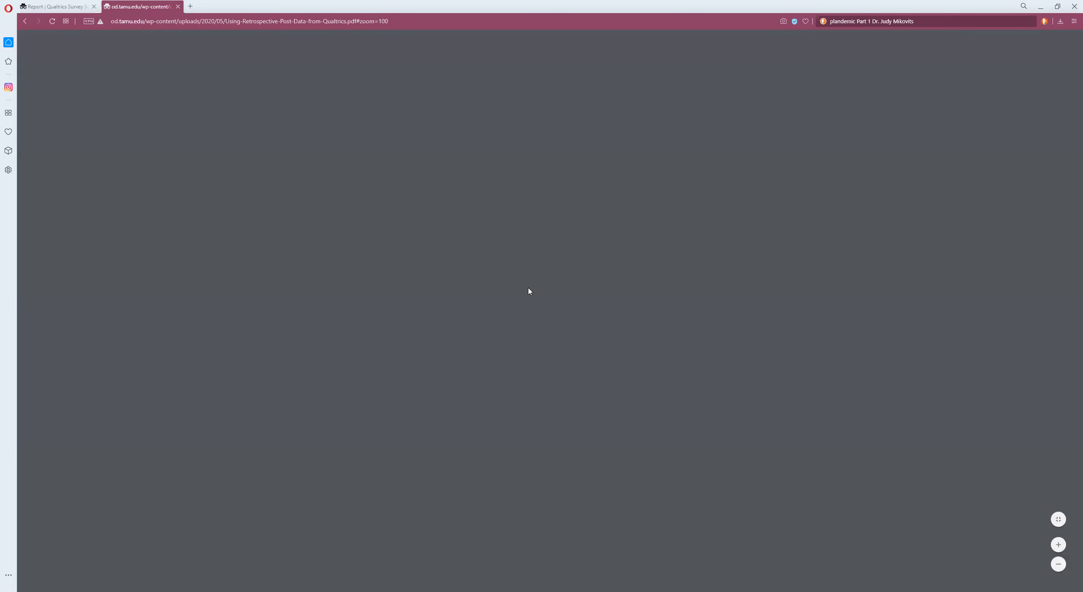
{"action": "scroll", "coordinate": [528, 291], "scroll_direction": "down", "scroll_amount": 10}
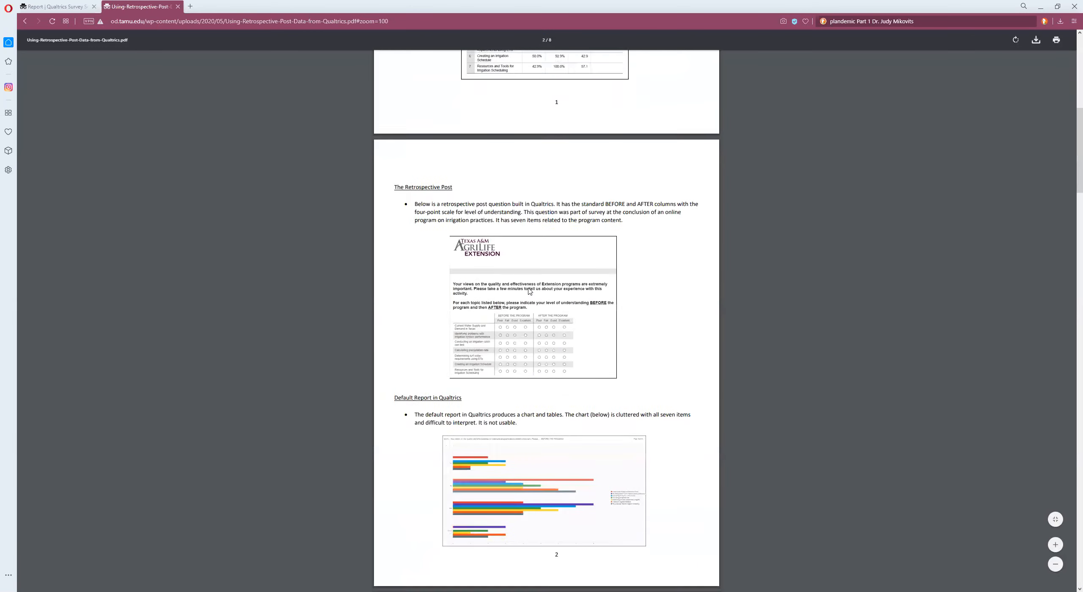
{"action": "scroll", "coordinate": [529, 291], "scroll_direction": "down", "scroll_amount": 20}
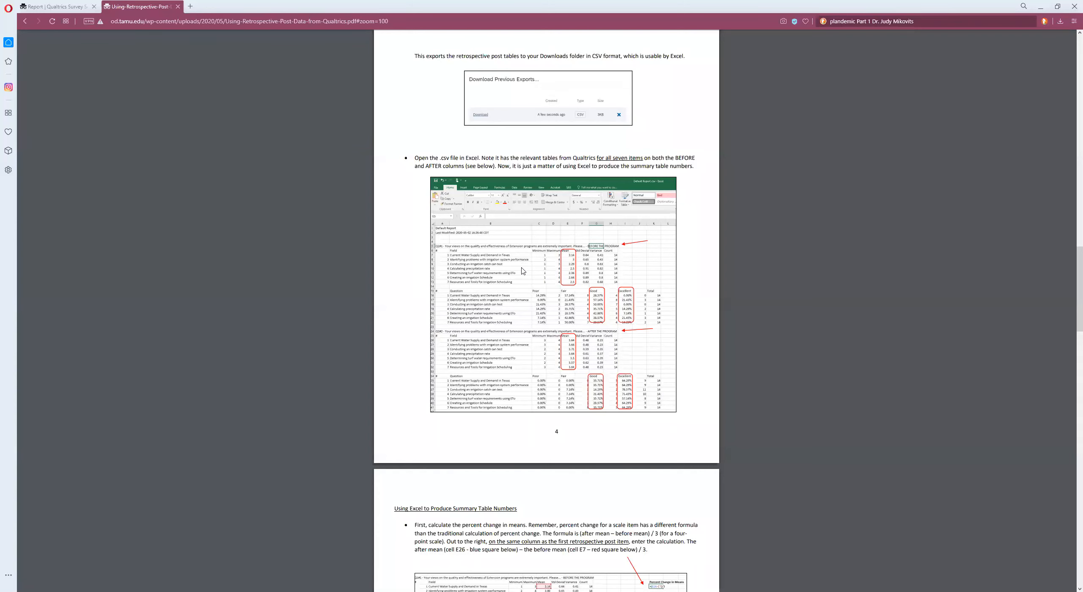
{"action": "scroll", "coordinate": [521, 274], "scroll_direction": "down", "scroll_amount": 5}
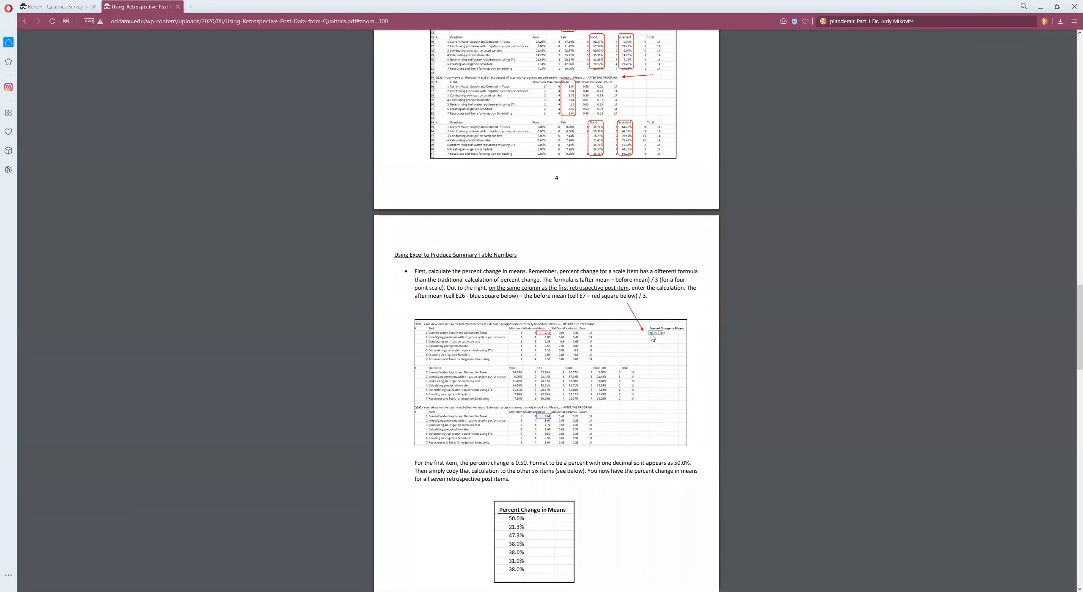
{"action": "scroll", "coordinate": [652, 337], "scroll_direction": "down", "scroll_amount": 3}
{"action": "scroll", "coordinate": [652, 337], "scroll_direction": "down", "scroll_amount": 10}
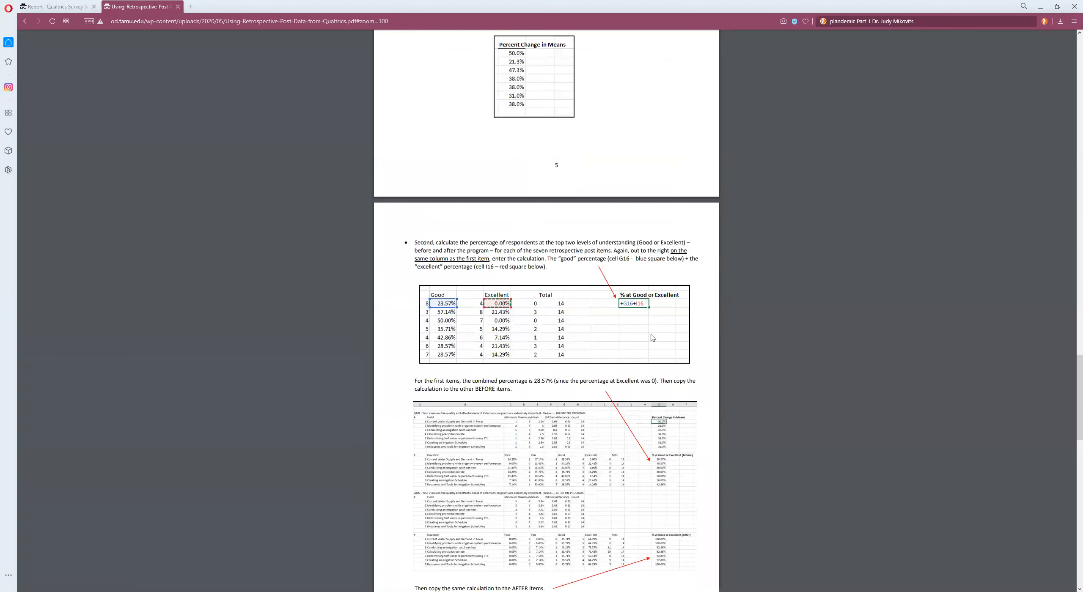
{"action": "scroll", "coordinate": [652, 337], "scroll_direction": "down", "scroll_amount": 6}
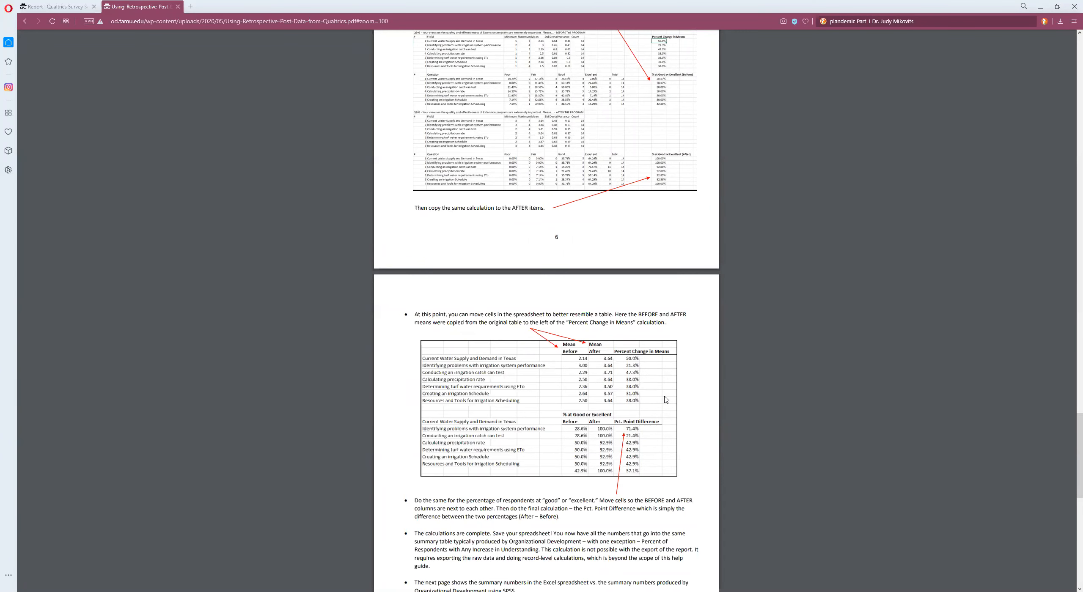
{"action": "scroll", "coordinate": [666, 399], "scroll_direction": "down", "scroll_amount": 6}
{"action": "scroll", "coordinate": [666, 400], "scroll_direction": "down", "scroll_amount": 8}
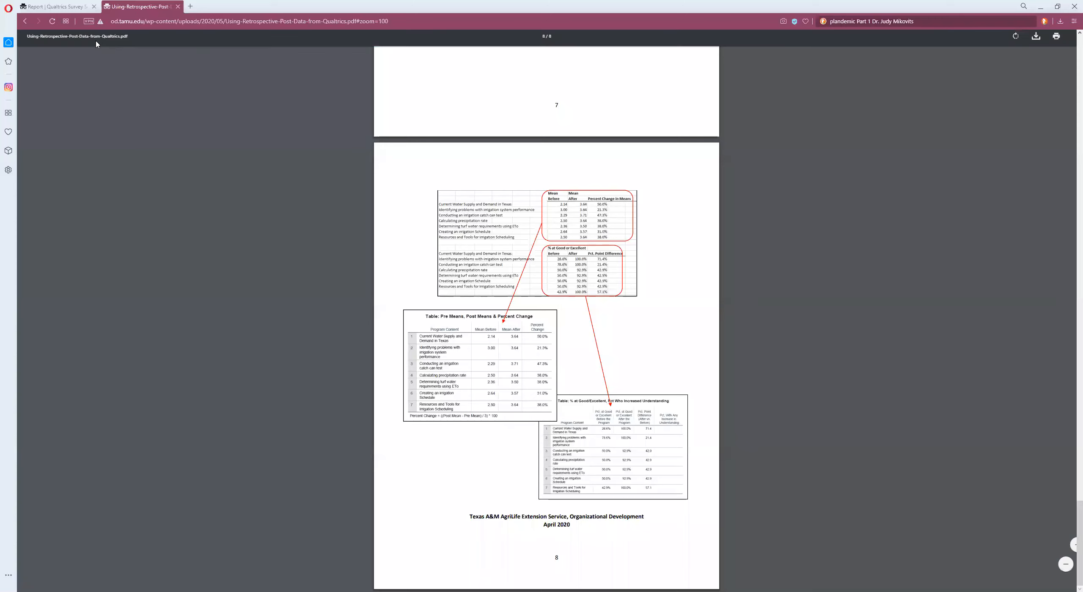
Step: Close the previous exports dialog and return to the Zoom Training folder in the projects list
{"action": "left_click", "coordinate": [26, 22]}
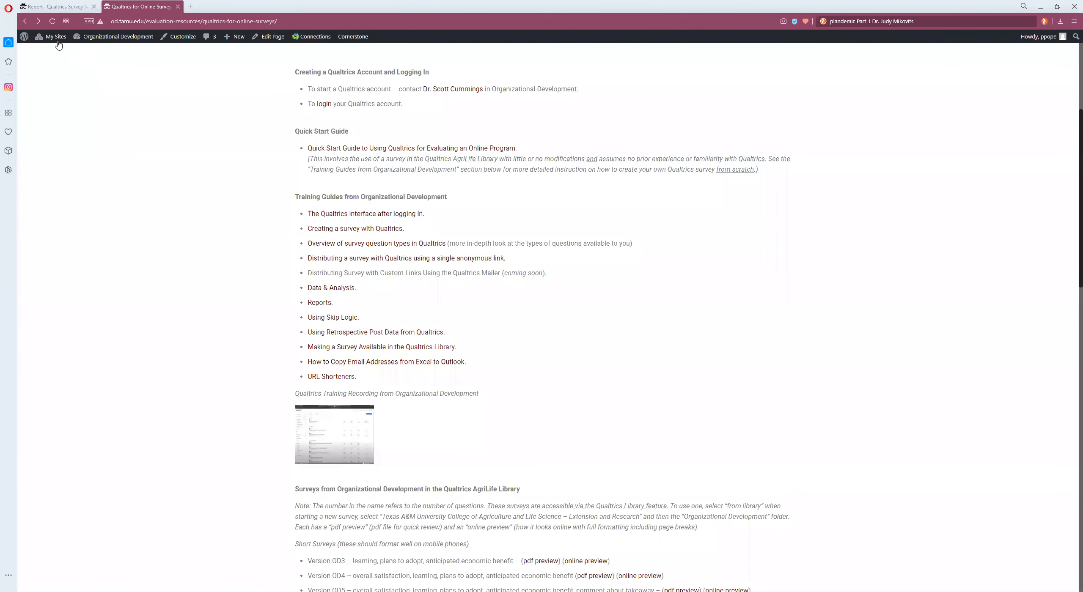
{"action": "left_click", "coordinate": [48, 7]}
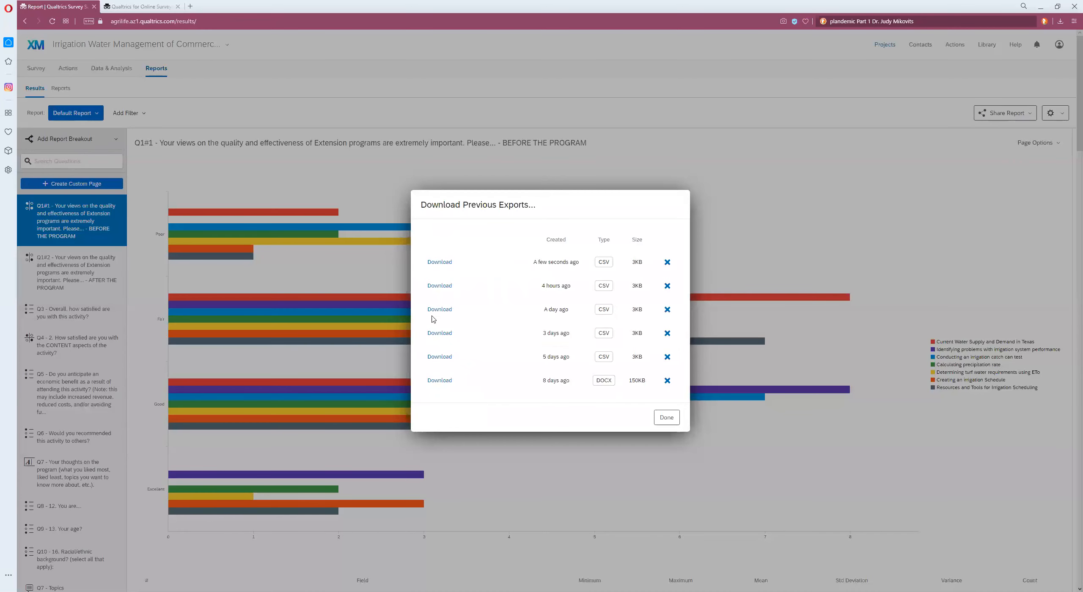
{"action": "left_click", "coordinate": [666, 418]}
{"action": "mouse_move", "coordinate": [797, 505]}
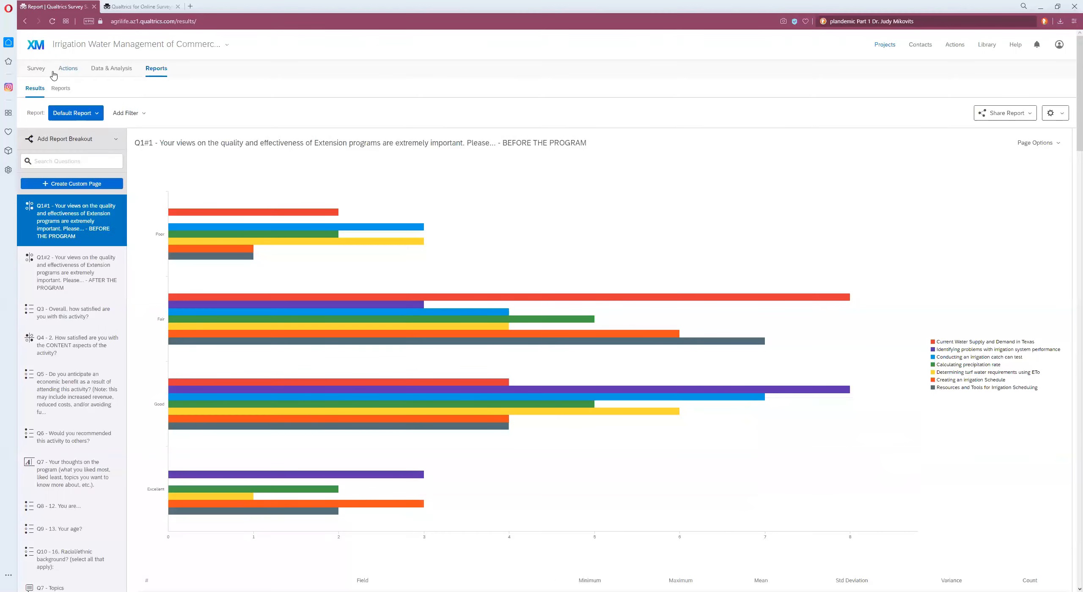
{"action": "left_click", "coordinate": [887, 45]}
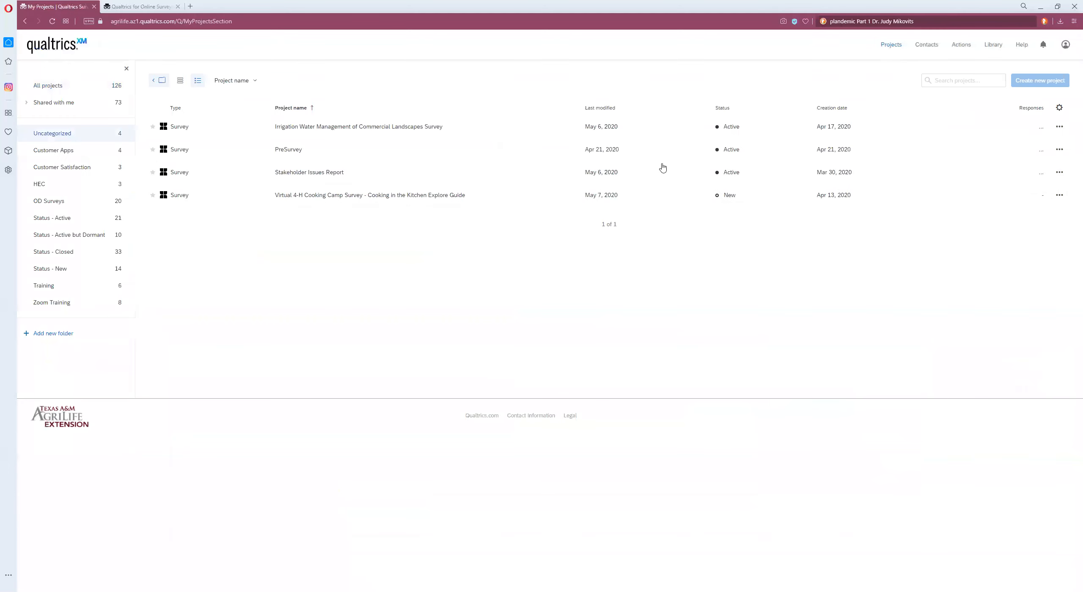
{"action": "left_click", "coordinate": [42, 303]}
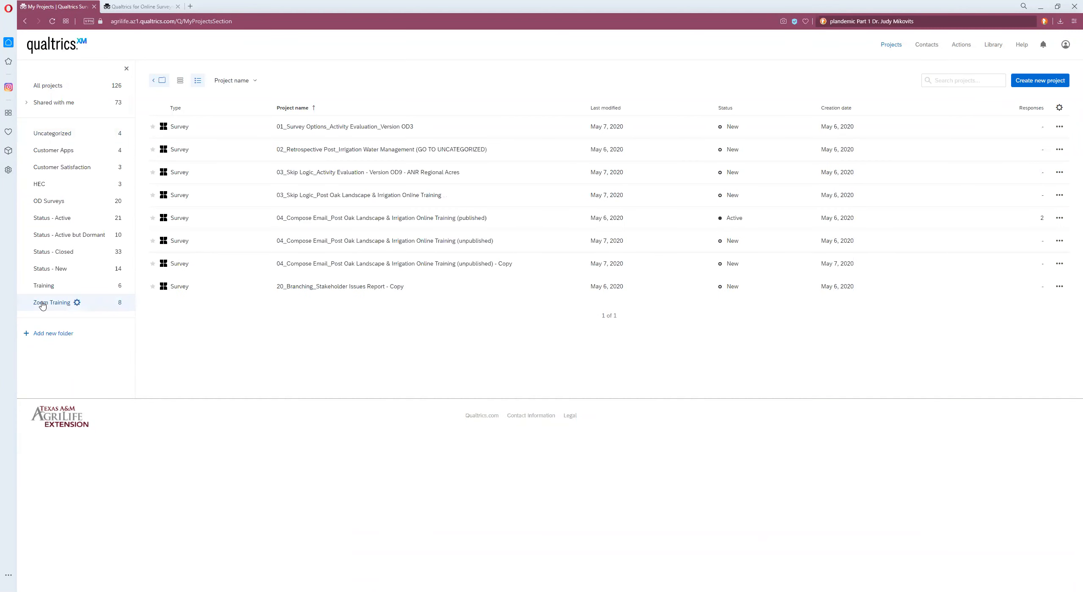
Step: Open the '03_Skip Logic_Activity Evaluation - Version OD9 - ANR Regional Acres' survey and remove the skip logic from Q4
{"action": "left_click", "coordinate": [362, 173]}
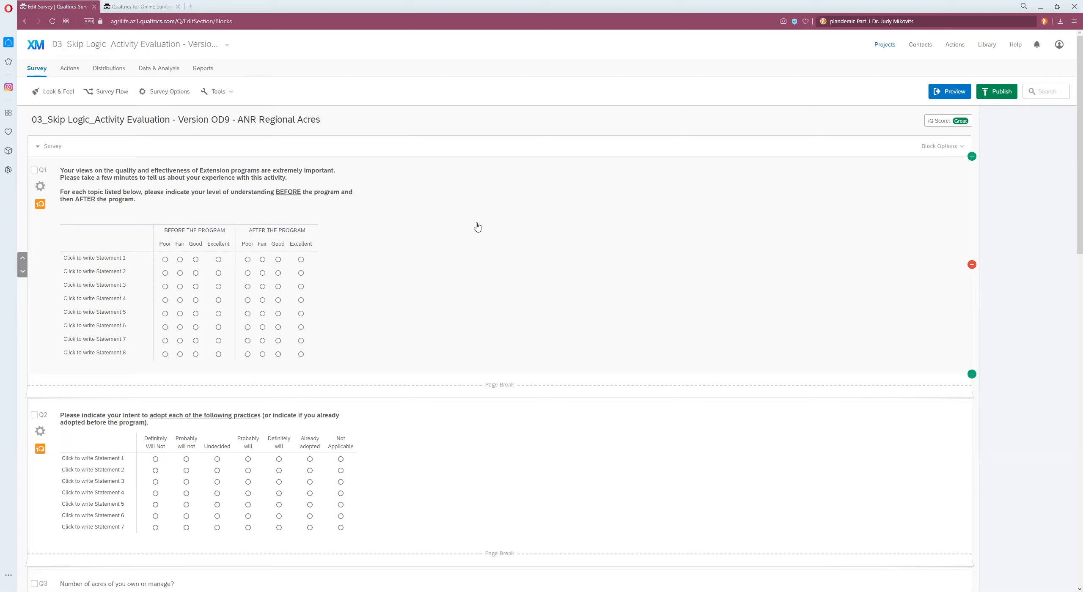
{"action": "scroll", "coordinate": [490, 220], "scroll_direction": "down", "scroll_amount": 4}
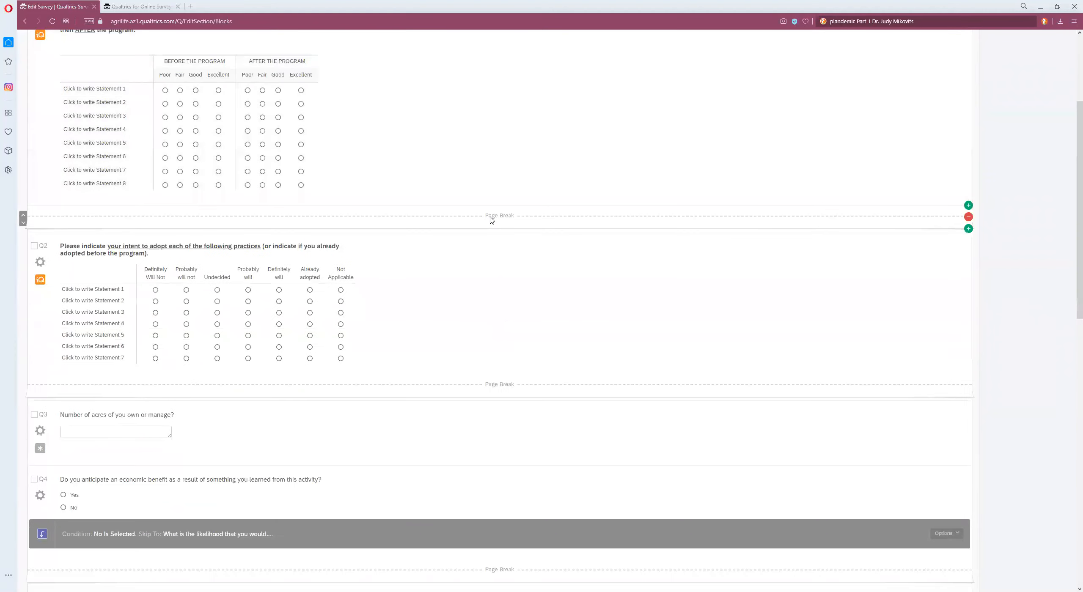
{"action": "scroll", "coordinate": [490, 220], "scroll_direction": "up", "scroll_amount": 4}
{"action": "scroll", "coordinate": [491, 220], "scroll_direction": "down", "scroll_amount": 5}
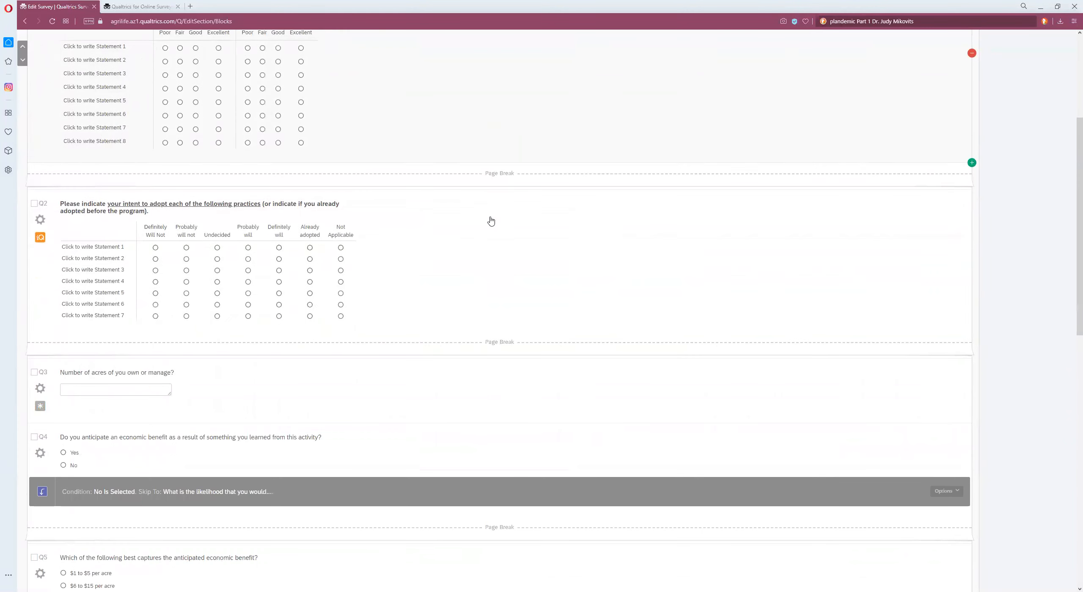
{"action": "scroll", "coordinate": [491, 220], "scroll_direction": "down", "scroll_amount": 6}
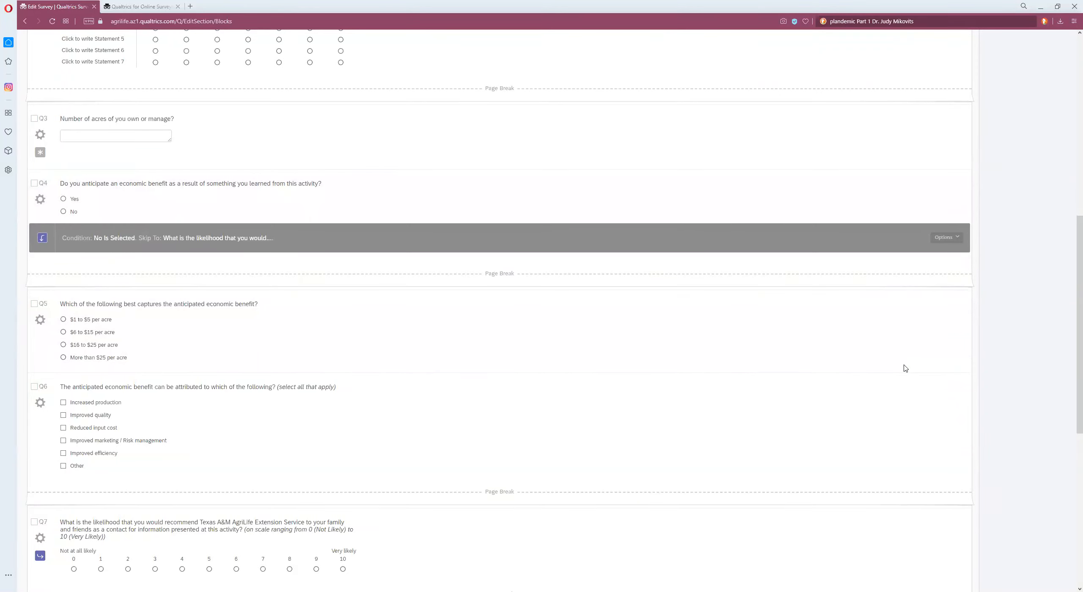
{"action": "left_click", "coordinate": [958, 240]}
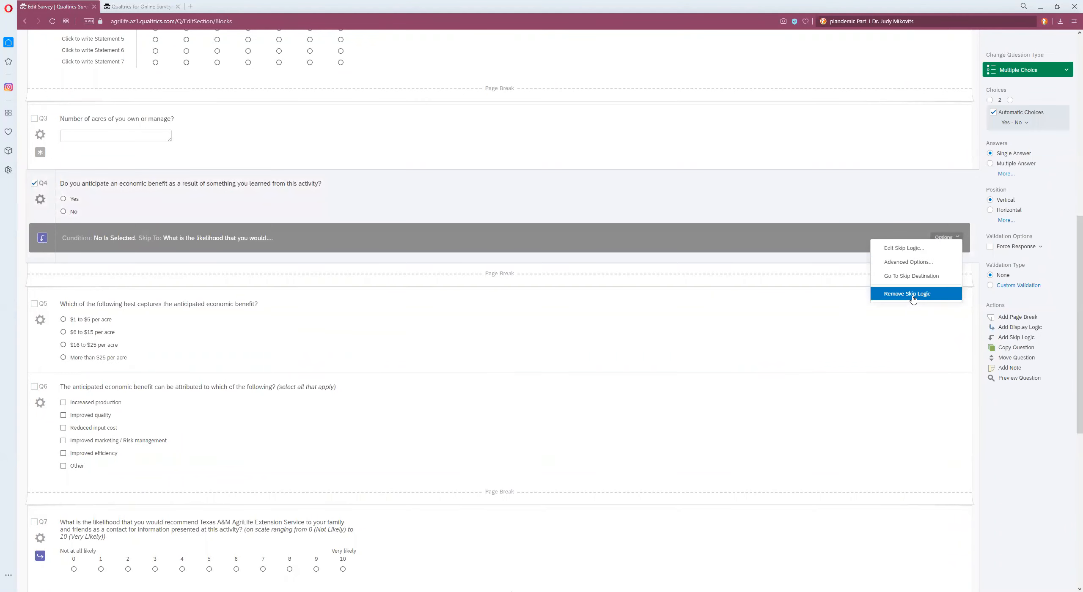
{"action": "left_click", "coordinate": [912, 295]}
Step: Renumber all survey questions with sequential auto-numbering
{"action": "scroll", "coordinate": [713, 362], "scroll_direction": "up", "scroll_amount": 10}
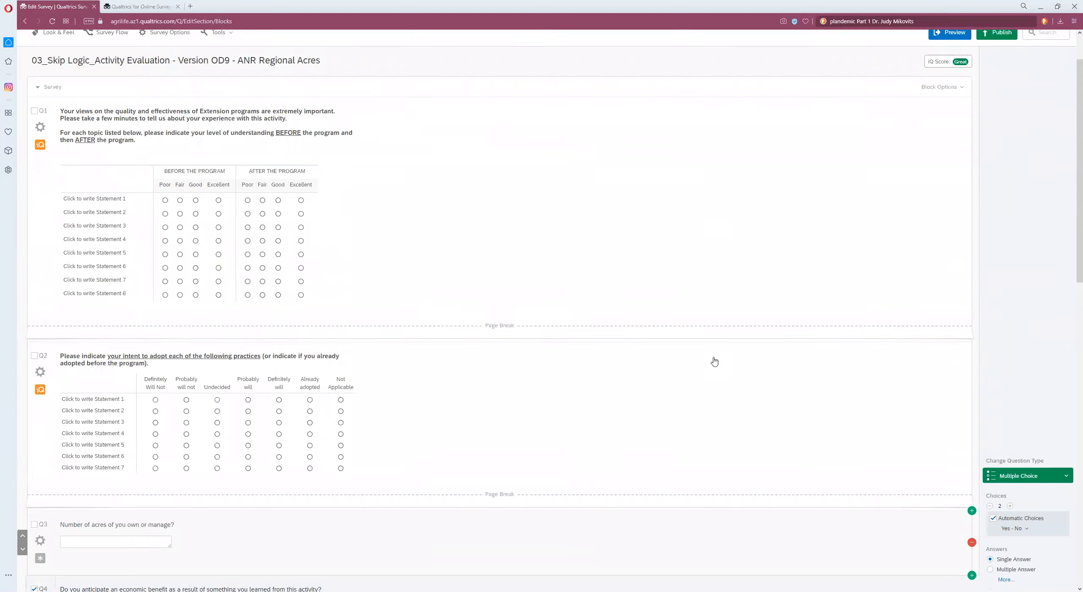
{"action": "scroll", "coordinate": [714, 361], "scroll_direction": "down", "scroll_amount": 10}
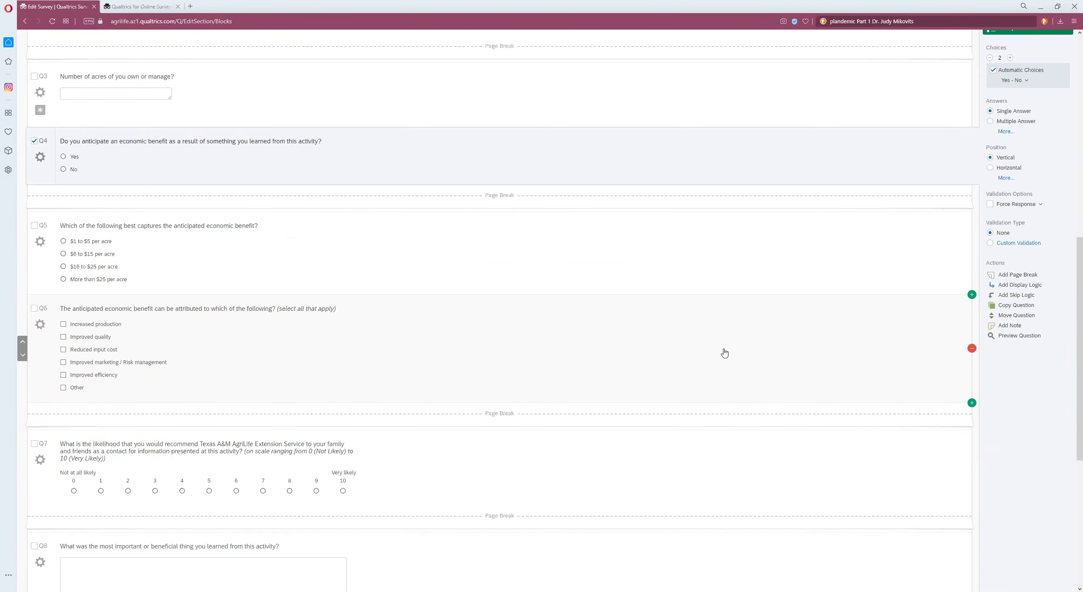
{"action": "scroll", "coordinate": [723, 353], "scroll_direction": "up", "scroll_amount": 10}
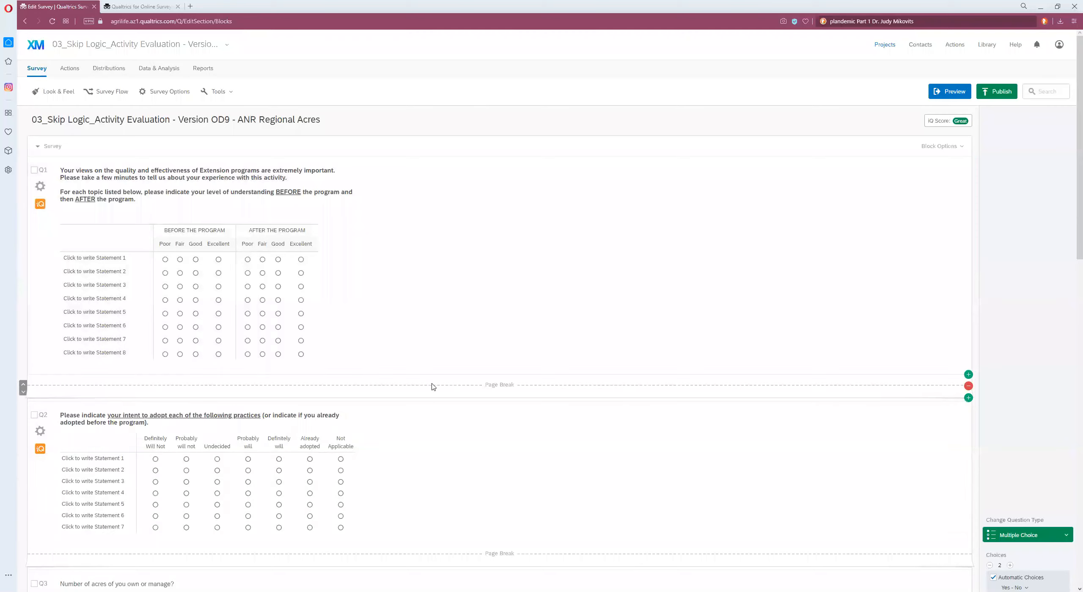
{"action": "scroll", "coordinate": [433, 387], "scroll_direction": "down", "scroll_amount": 9}
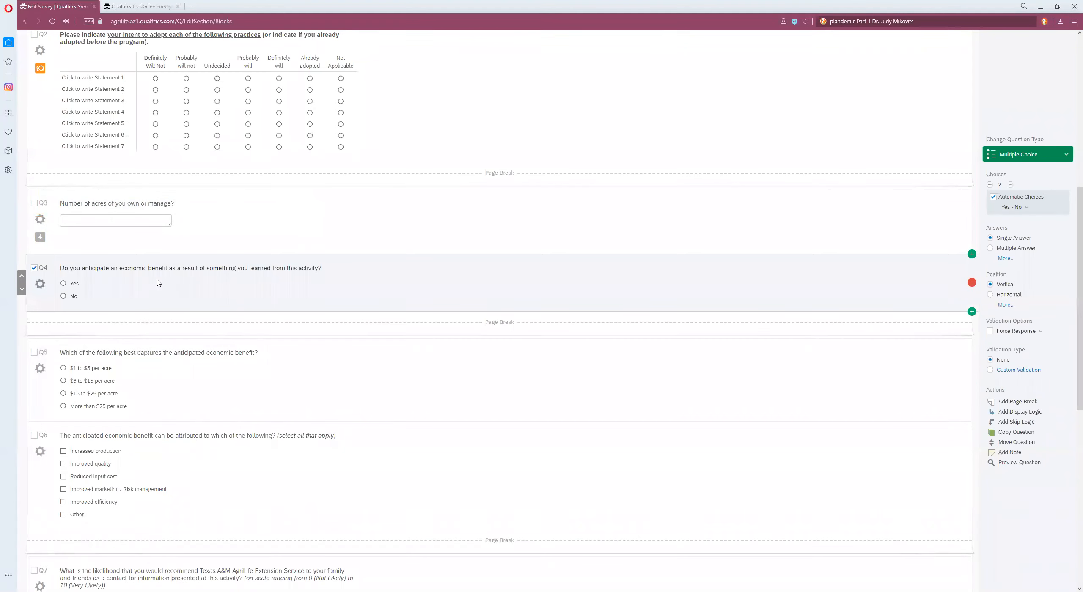
{"action": "scroll", "coordinate": [188, 280], "scroll_direction": "down", "scroll_amount": 2}
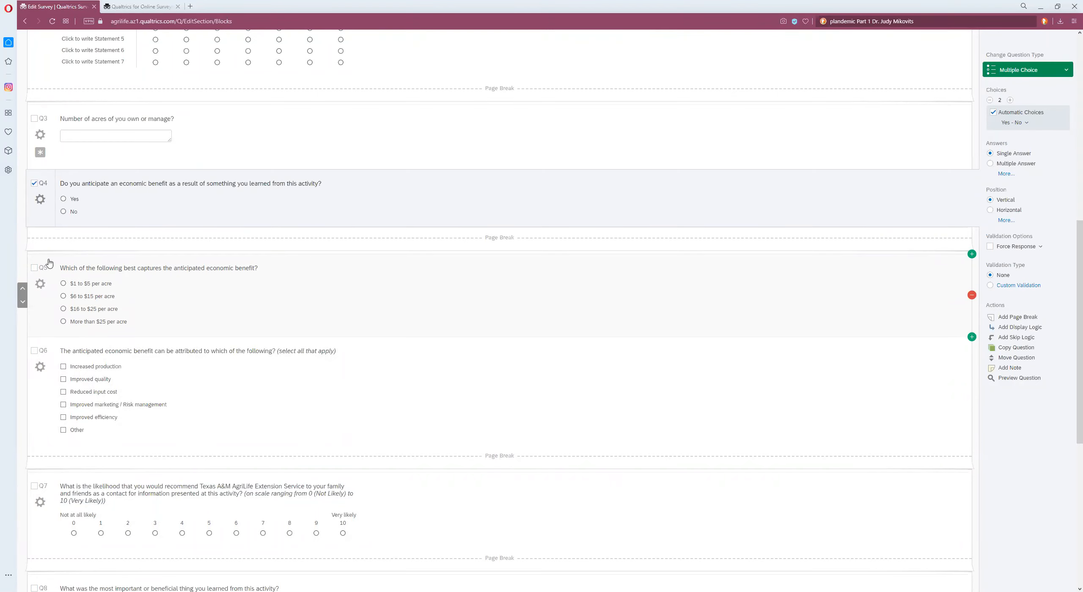
{"action": "scroll", "coordinate": [205, 220], "scroll_direction": "up", "scroll_amount": 10}
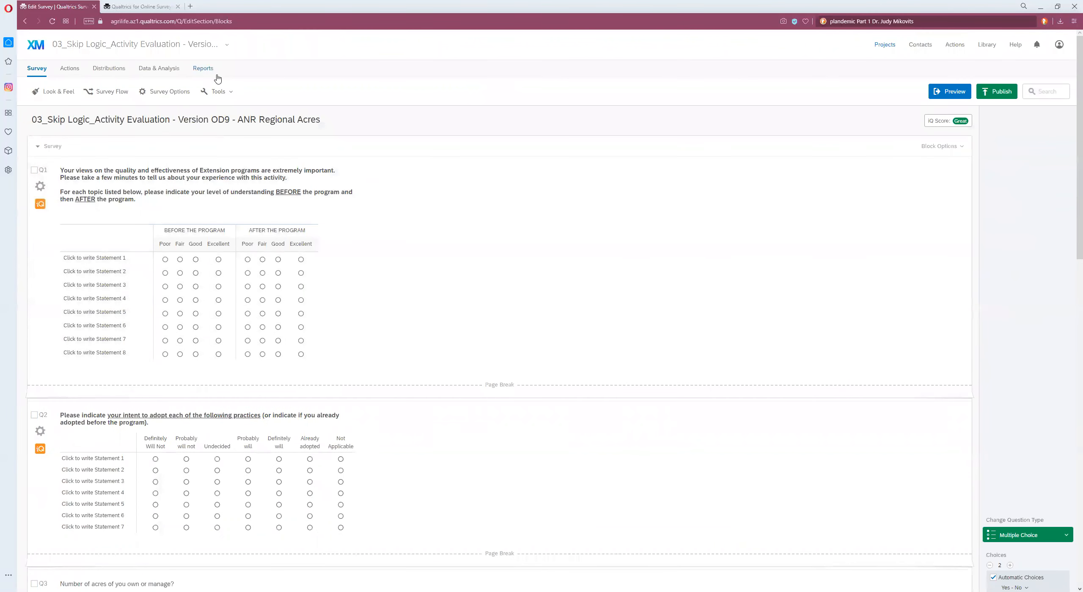
{"action": "left_click", "coordinate": [231, 95]}
{"action": "left_click", "coordinate": [234, 116]}
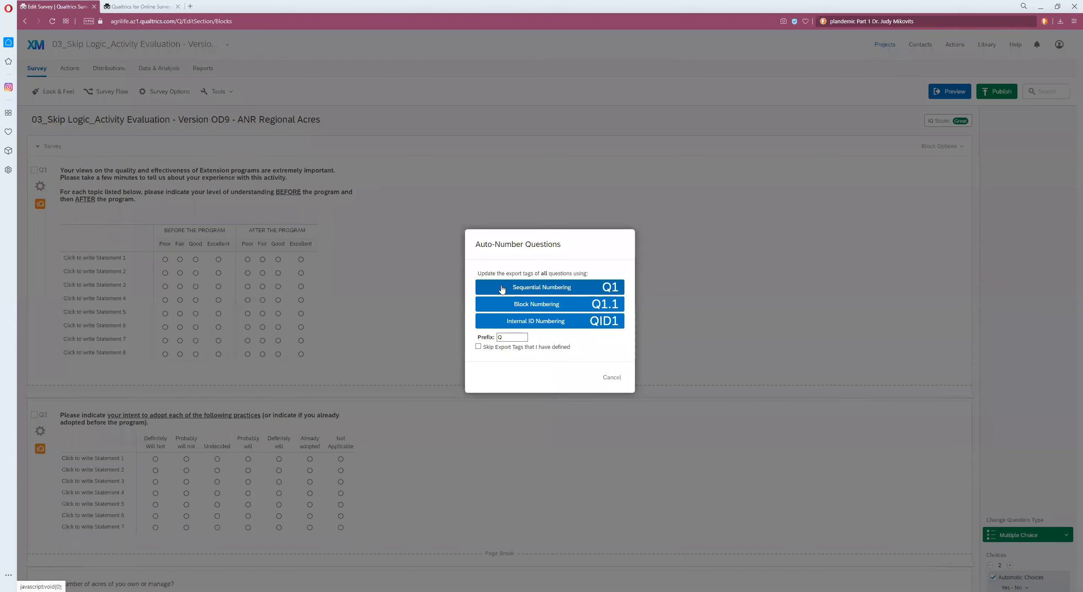
{"action": "left_click", "coordinate": [502, 289]}
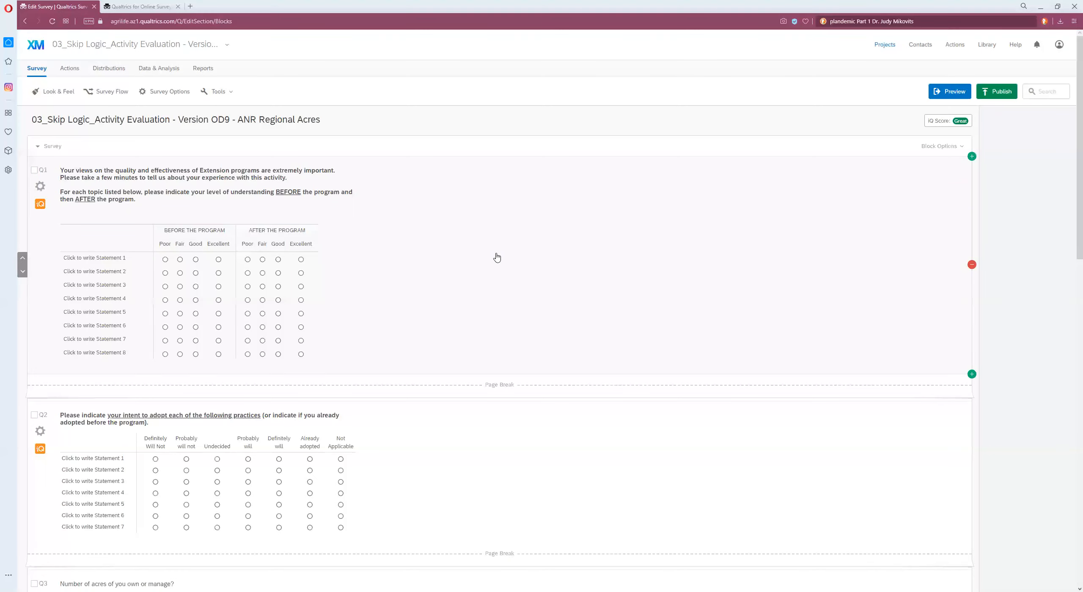
Step: Add skip logic to Q4 so that when No is selected the survey skips to Q7
{"action": "scroll", "coordinate": [497, 257], "scroll_direction": "down", "scroll_amount": 8}
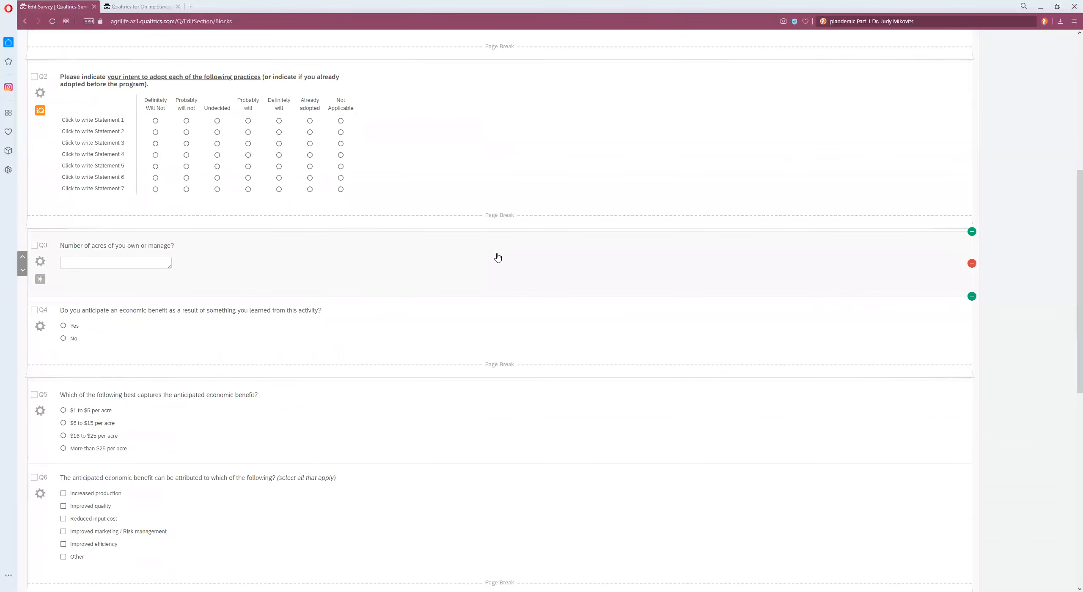
{"action": "scroll", "coordinate": [497, 258], "scroll_direction": "down", "scroll_amount": 3}
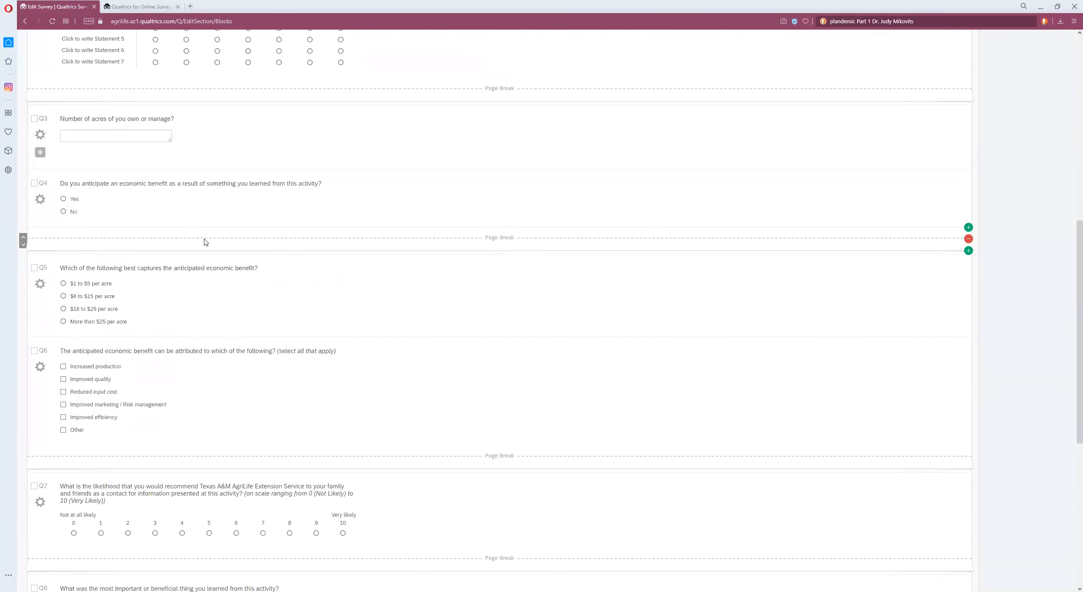
{"action": "scroll", "coordinate": [212, 254], "scroll_direction": "down", "scroll_amount": 1}
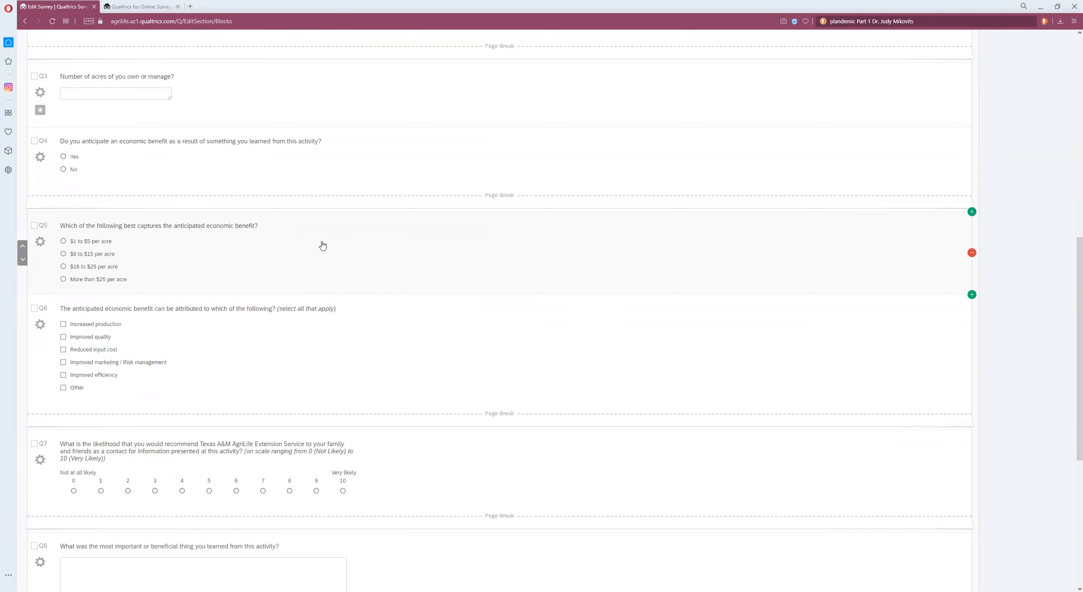
{"action": "scroll", "coordinate": [339, 242], "scroll_direction": "up", "scroll_amount": 2}
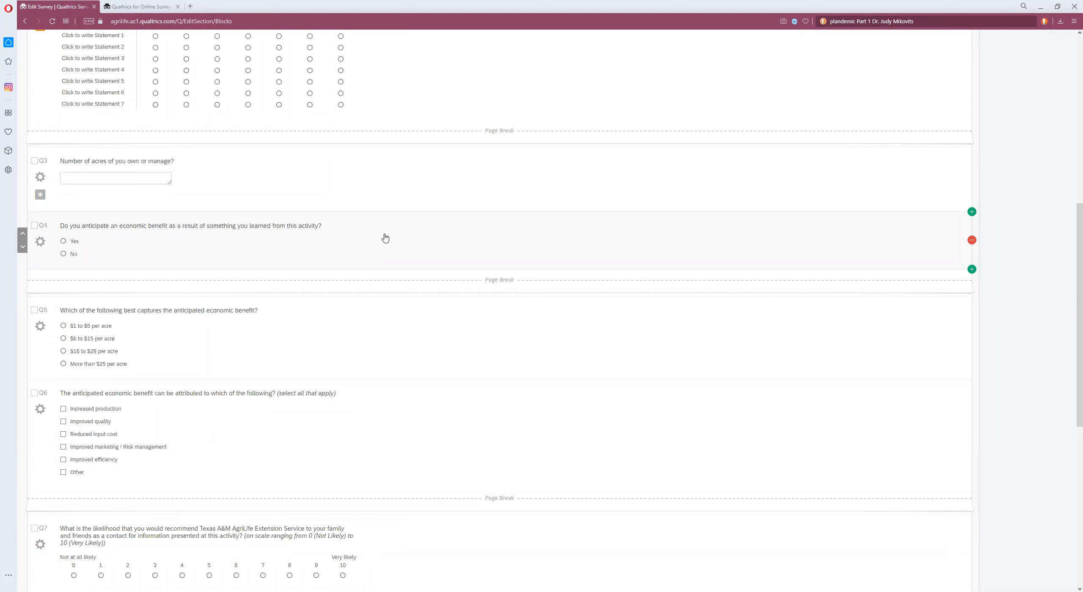
{"action": "left_click", "coordinate": [385, 238]}
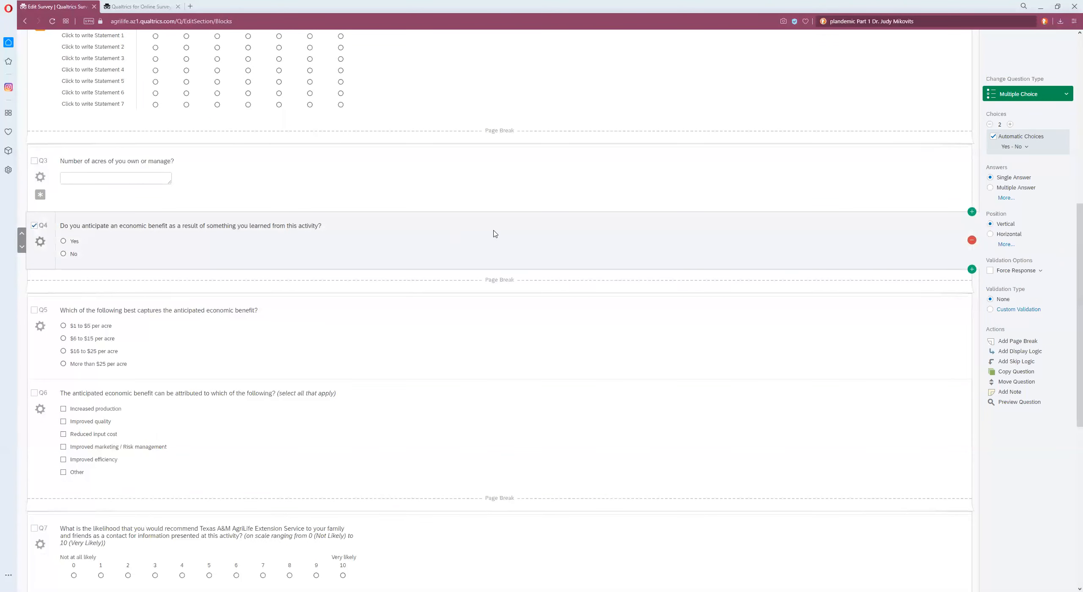
{"action": "left_click", "coordinate": [1014, 363]}
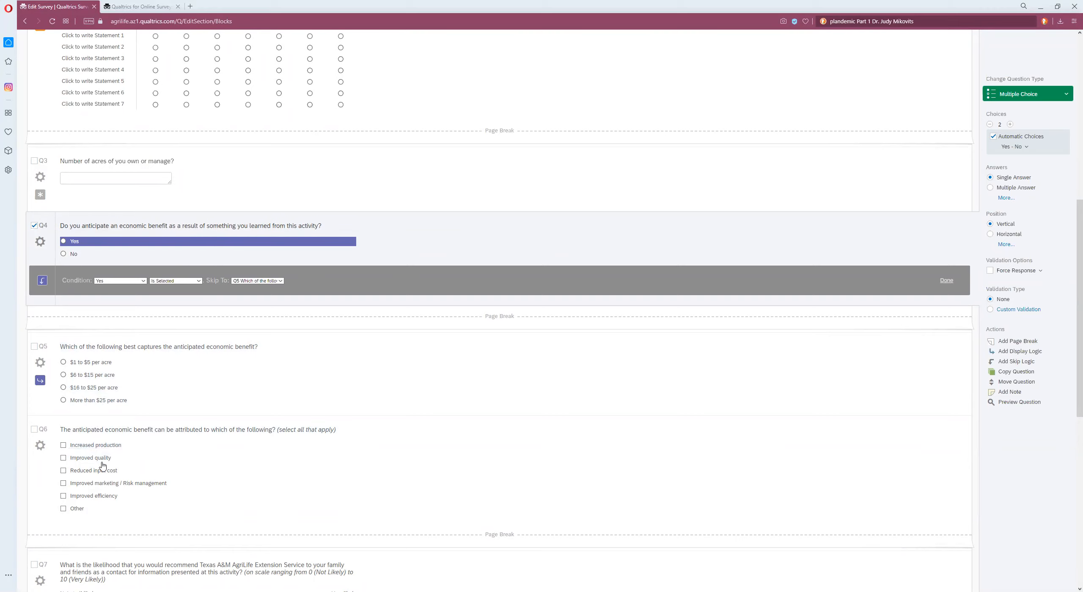
{"action": "scroll", "coordinate": [393, 418], "scroll_direction": "down", "scroll_amount": 2}
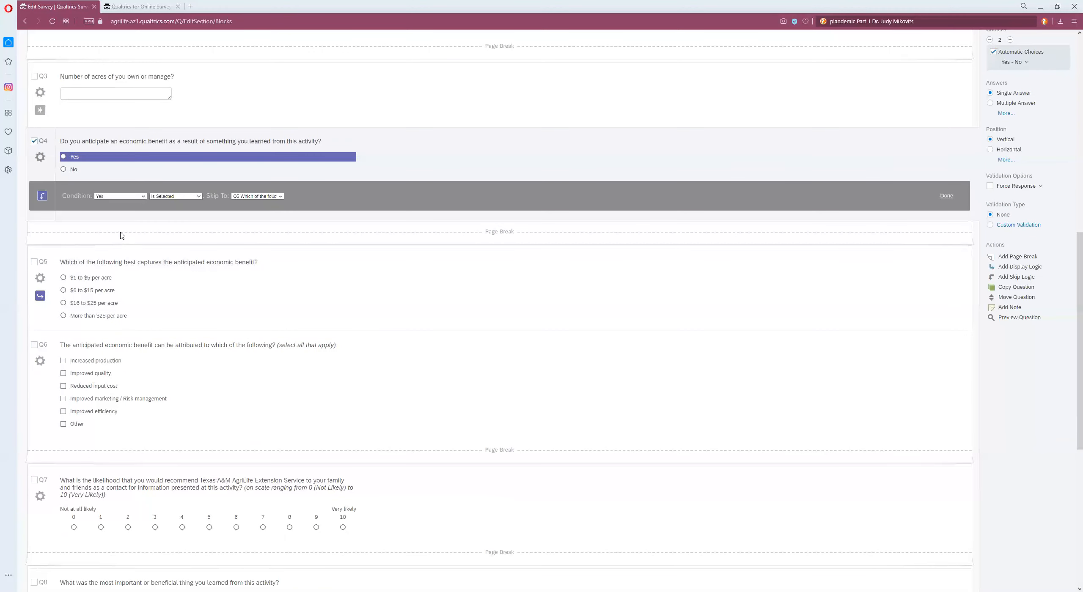
{"action": "left_click", "coordinate": [73, 170]}
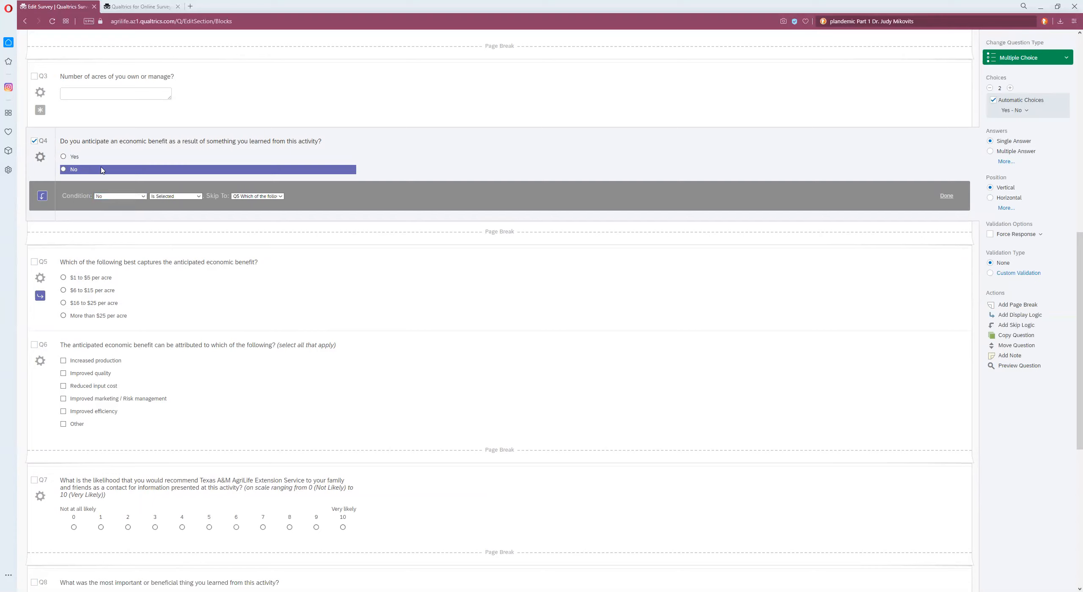
{"action": "left_click", "coordinate": [198, 197]}
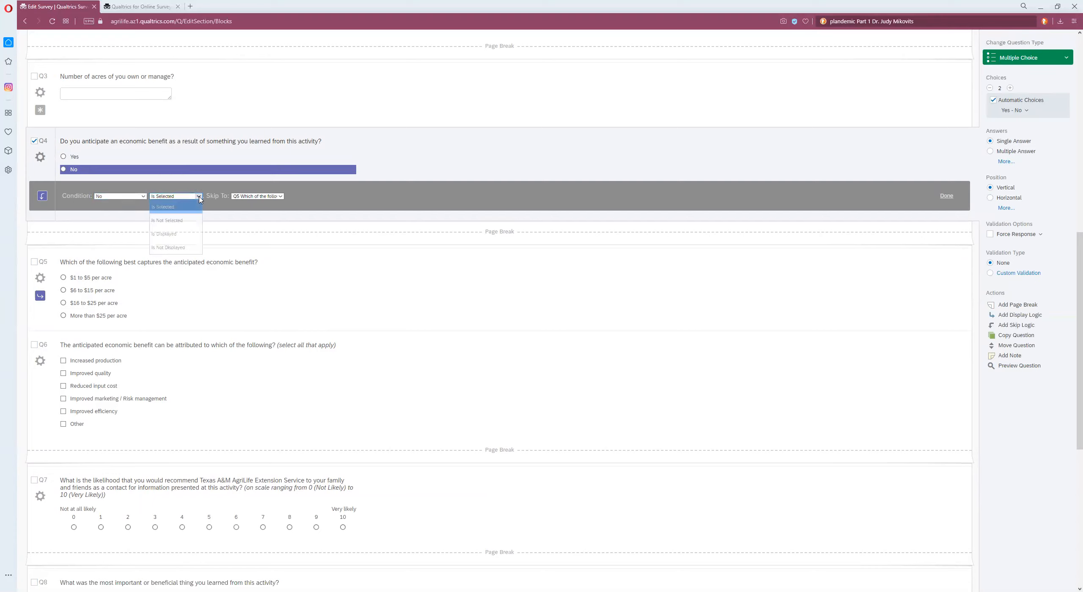
{"action": "left_click", "coordinate": [186, 209]}
{"action": "left_click", "coordinate": [280, 197]}
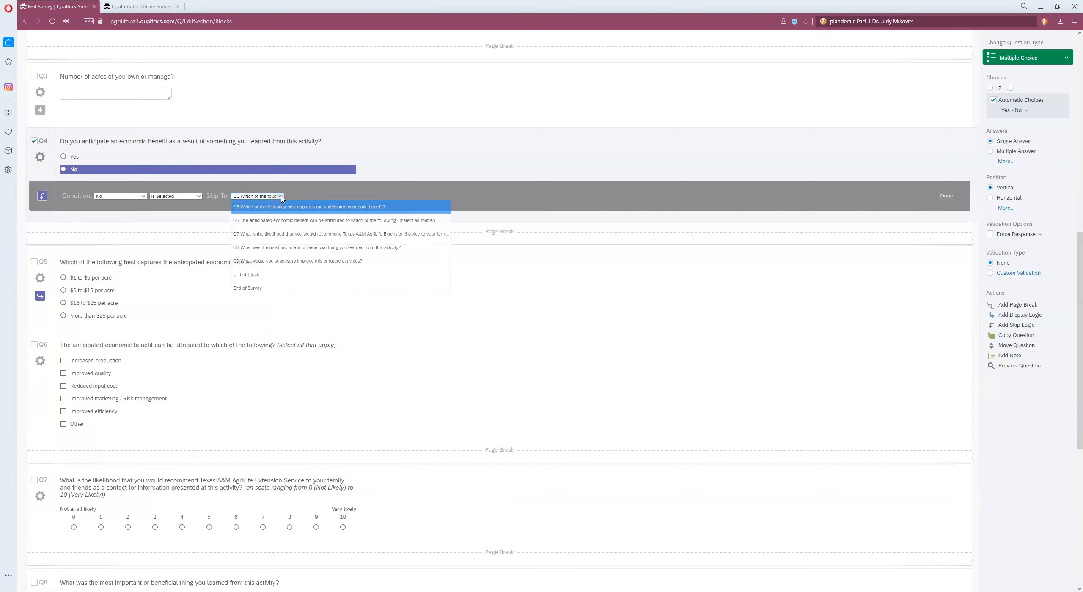
{"action": "left_click", "coordinate": [284, 234]}
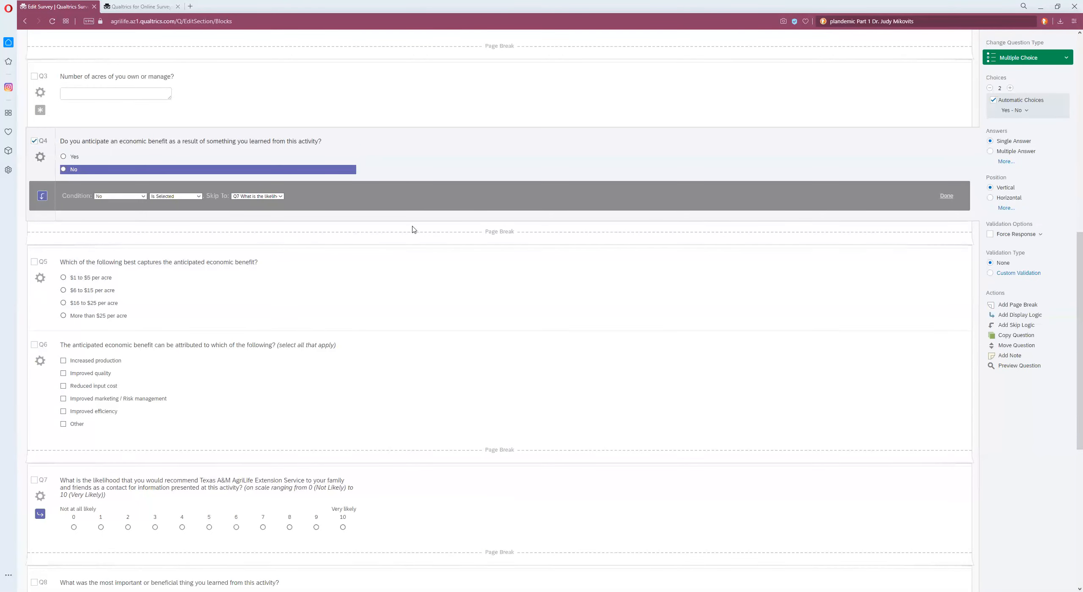
{"action": "left_click", "coordinate": [946, 196]}
Step: Preview the survey, answer Yes on the economic-benefit question and advance through the following pages
{"action": "scroll", "coordinate": [935, 170], "scroll_direction": "up", "scroll_amount": 12}
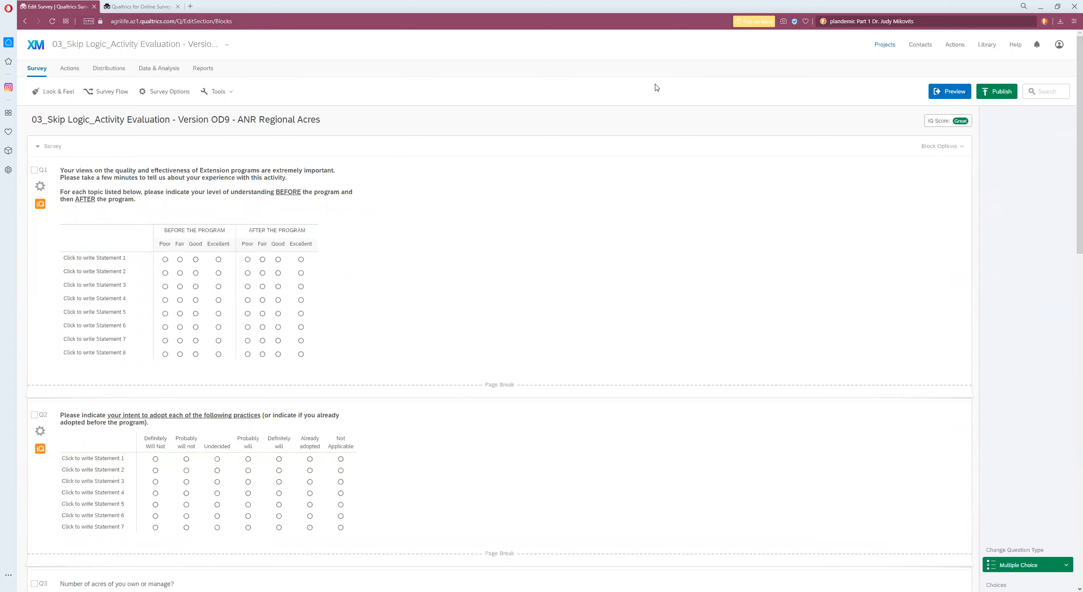
{"action": "left_click", "coordinate": [945, 97]}
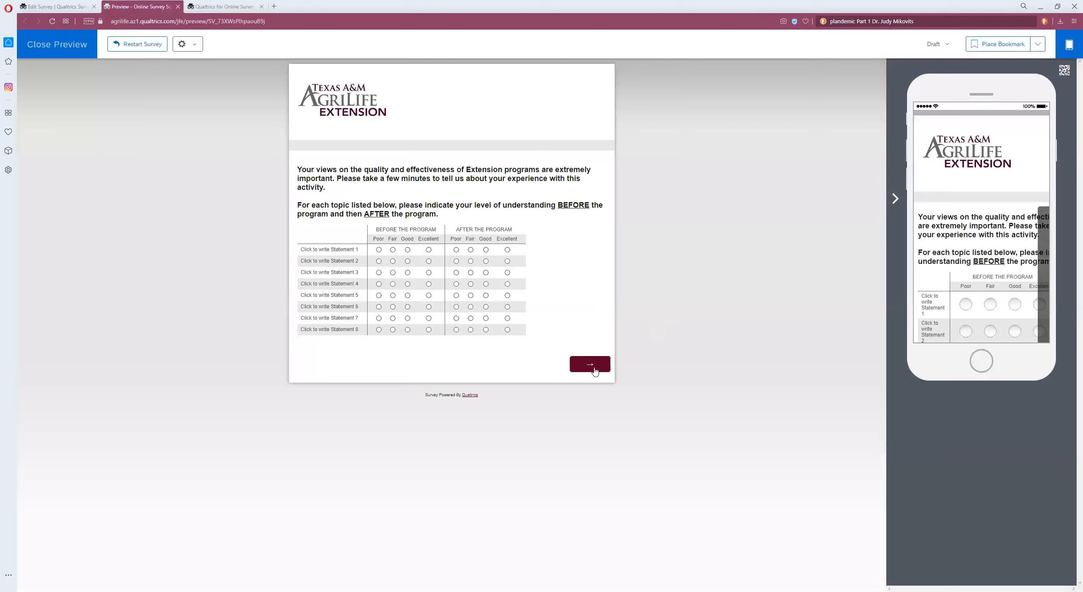
{"action": "left_click", "coordinate": [600, 364]}
{"action": "left_click", "coordinate": [590, 319]}
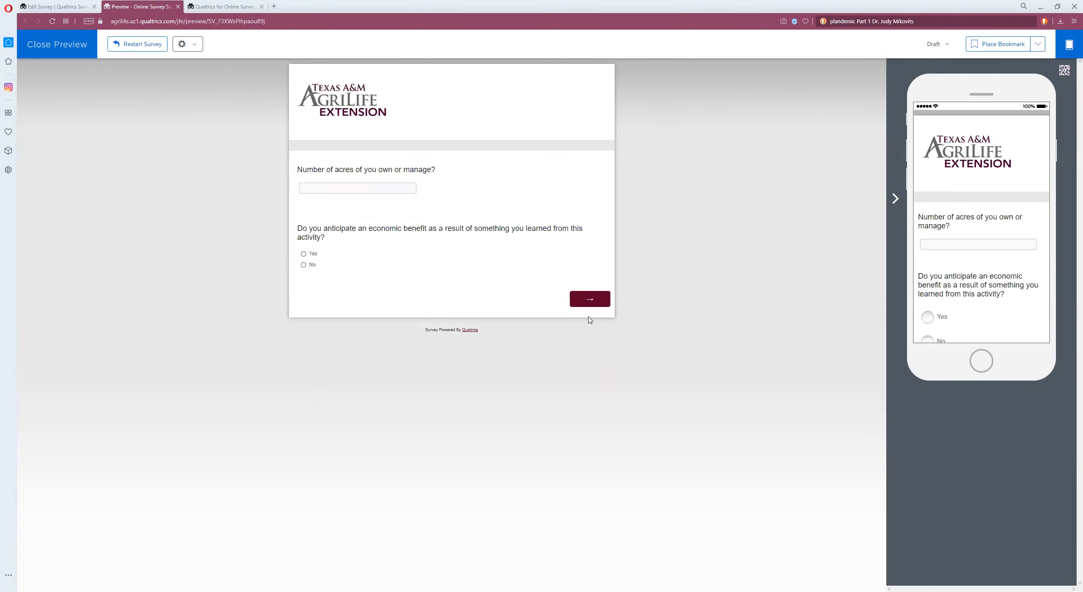
{"action": "left_click", "coordinate": [304, 255]}
{"action": "left_click", "coordinate": [580, 301]}
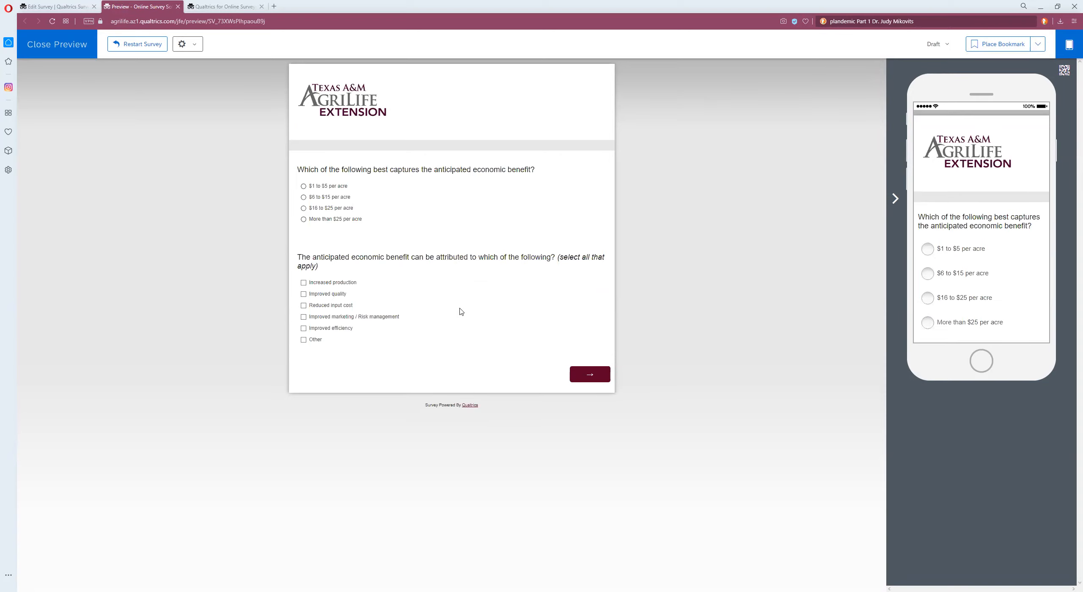
{"action": "left_click", "coordinate": [589, 376]}
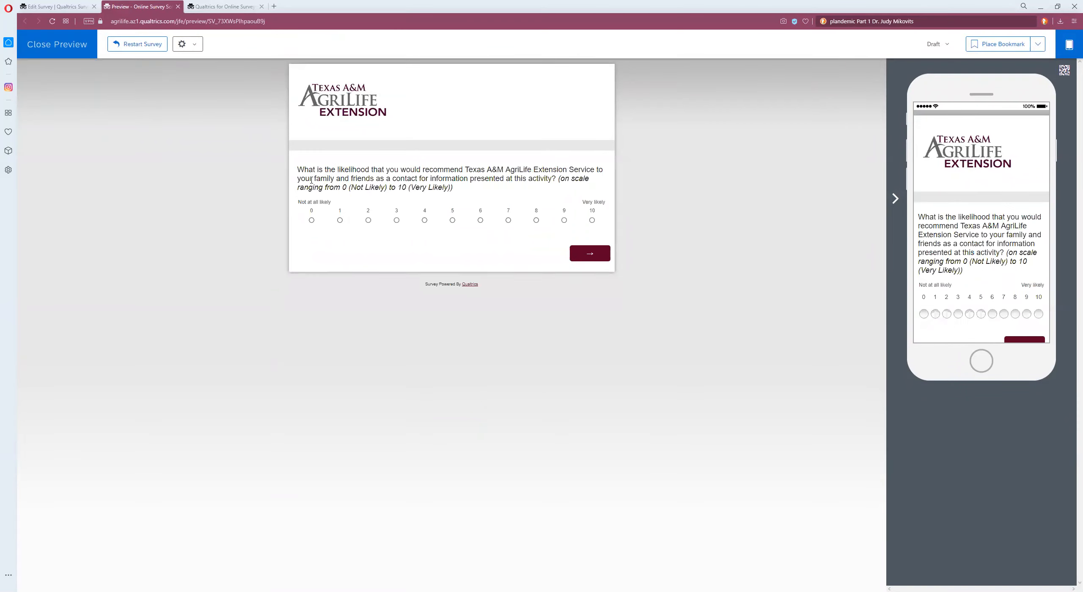
Step: Restart the preview, answer No on the economic-benefit question and advance, then close the preview and return to projects
{"action": "left_click", "coordinate": [142, 45]}
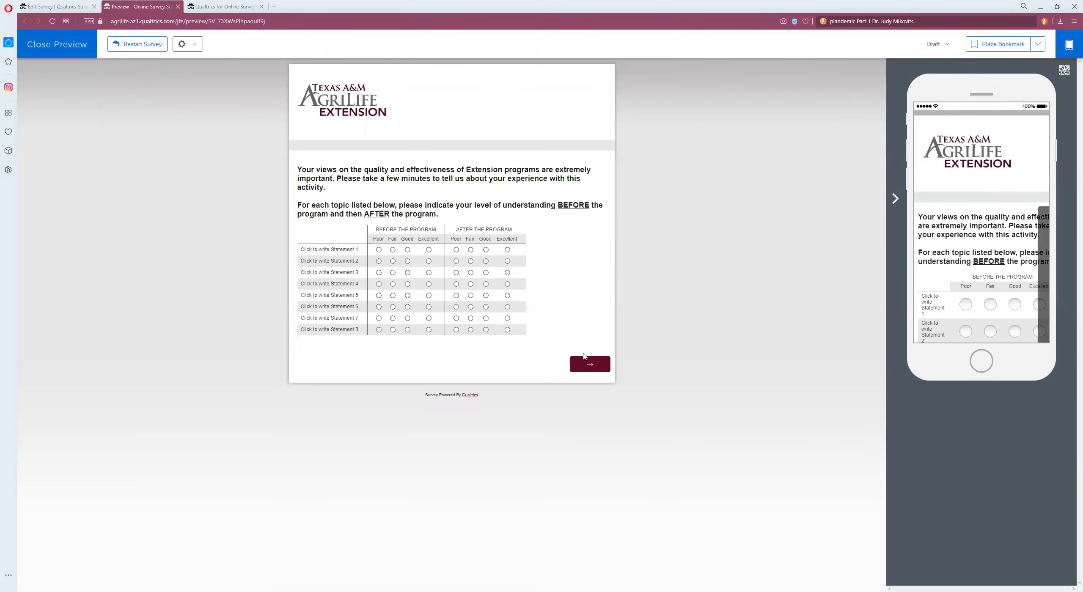
{"action": "left_click", "coordinate": [591, 367]}
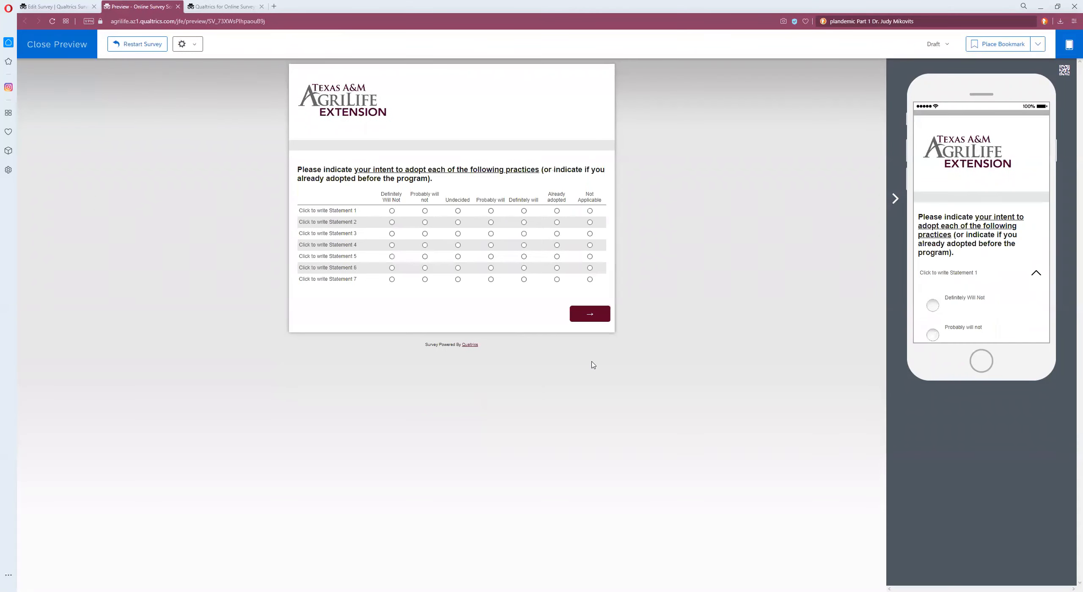
{"action": "left_click", "coordinate": [589, 318]}
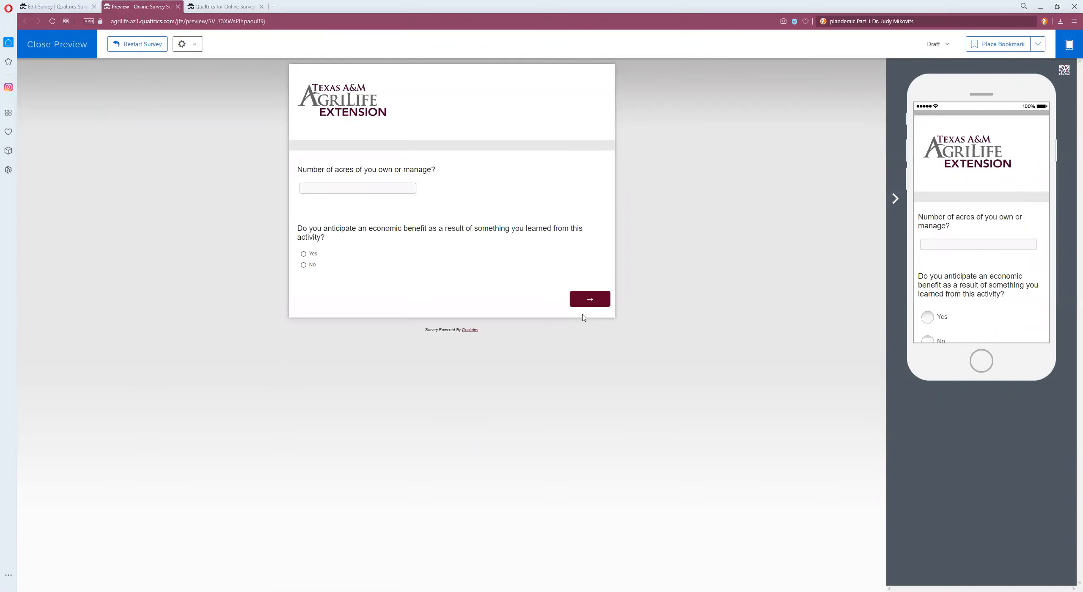
{"action": "left_click", "coordinate": [304, 265]}
{"action": "left_click", "coordinate": [592, 301]}
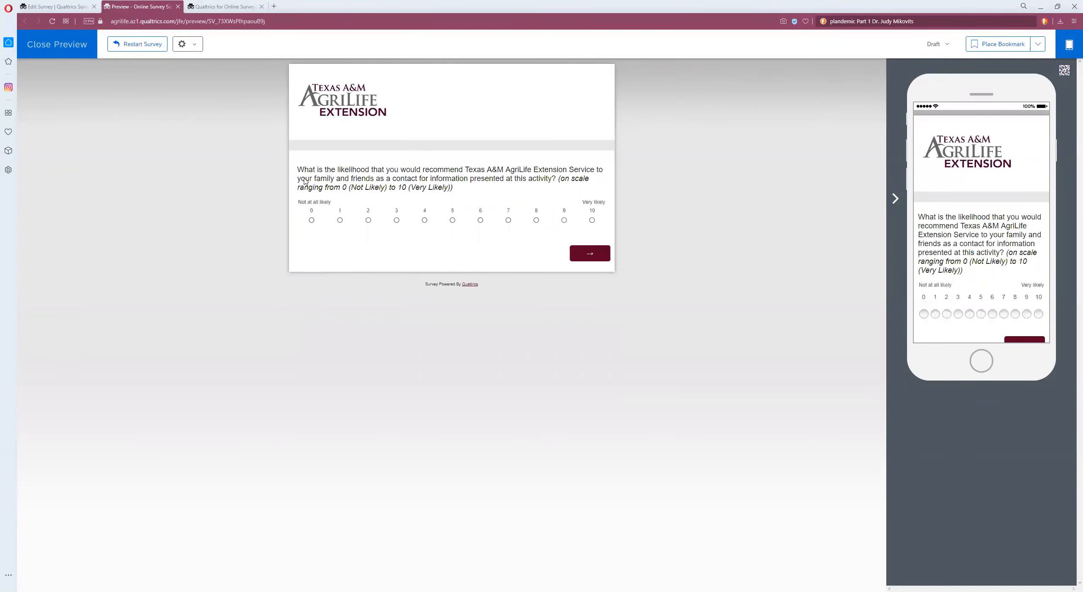
{"action": "left_click", "coordinate": [57, 45]}
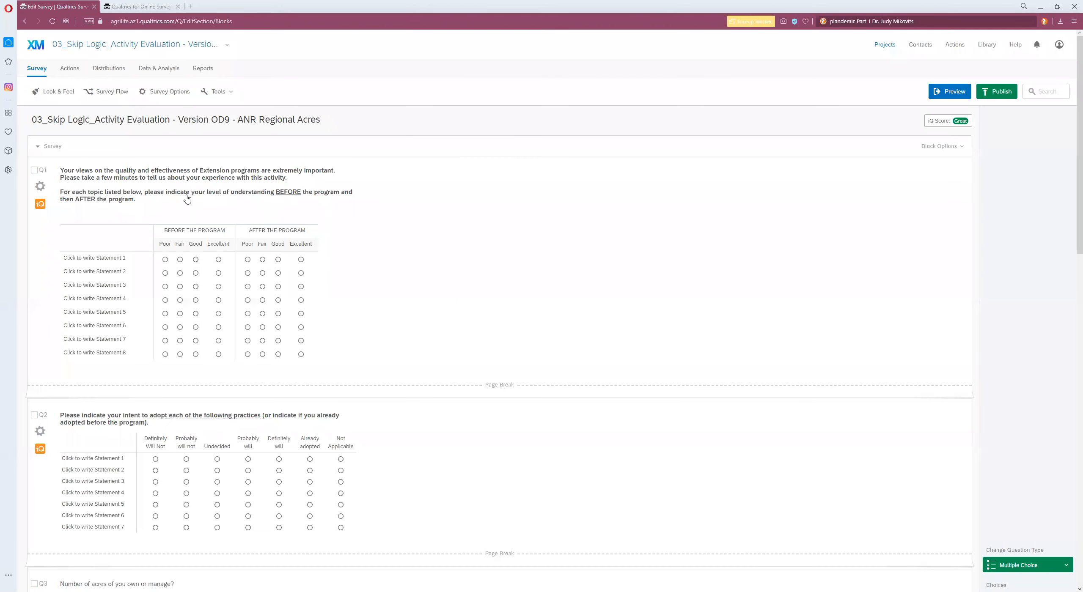
{"action": "left_click", "coordinate": [880, 46]}
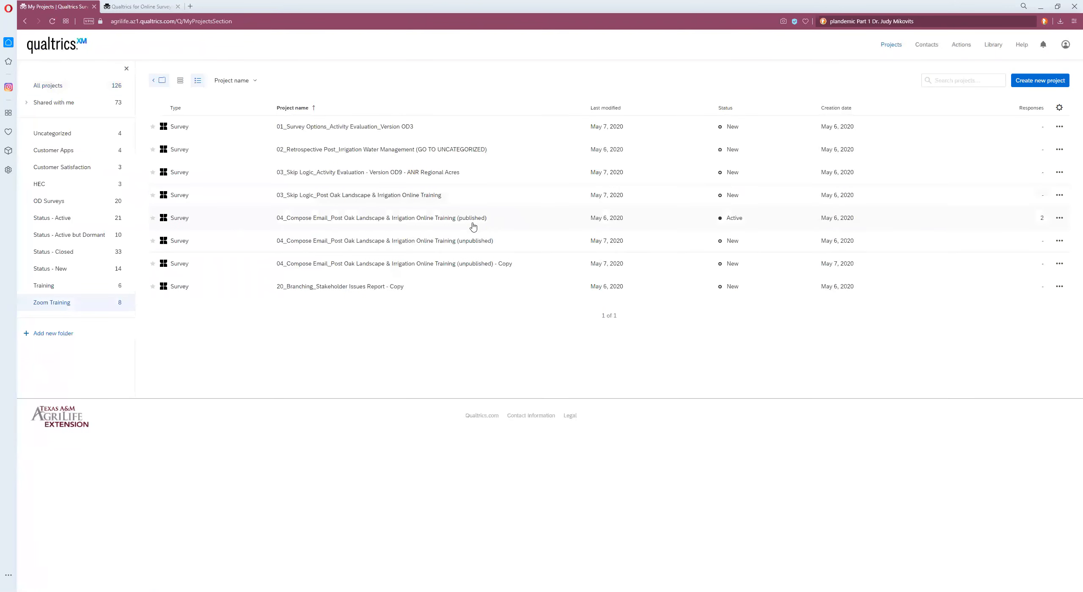
Step: Open the 03_Skip Logic_Post Oak Landscape & Irrigation Online Training survey and recreate Q1's skip logic: if No is selected, skip to End of Survey
{"action": "left_click", "coordinate": [348, 195]}
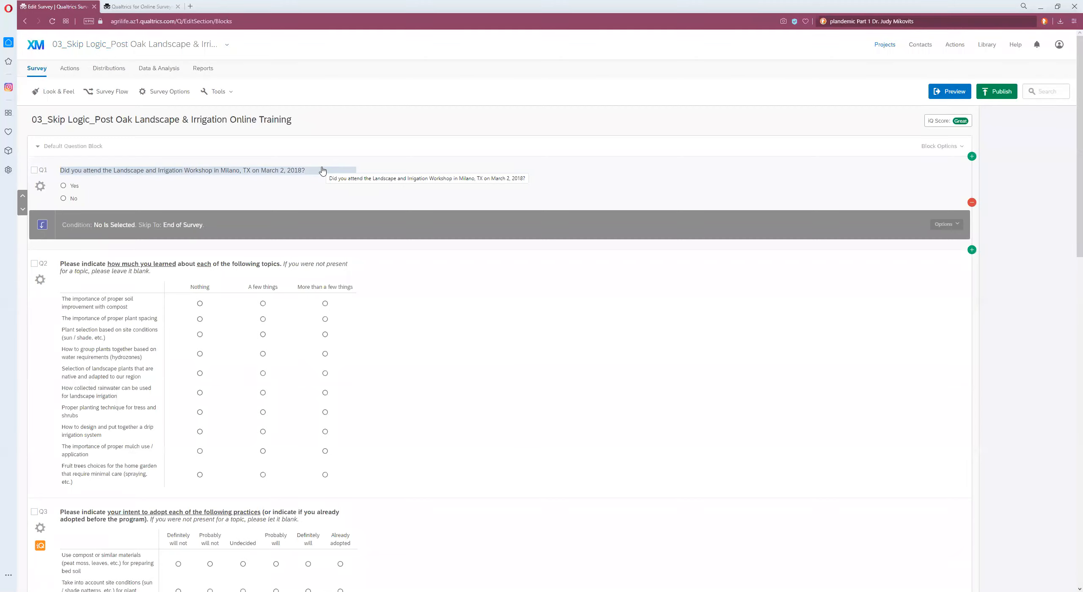
{"action": "left_click", "coordinate": [952, 226]}
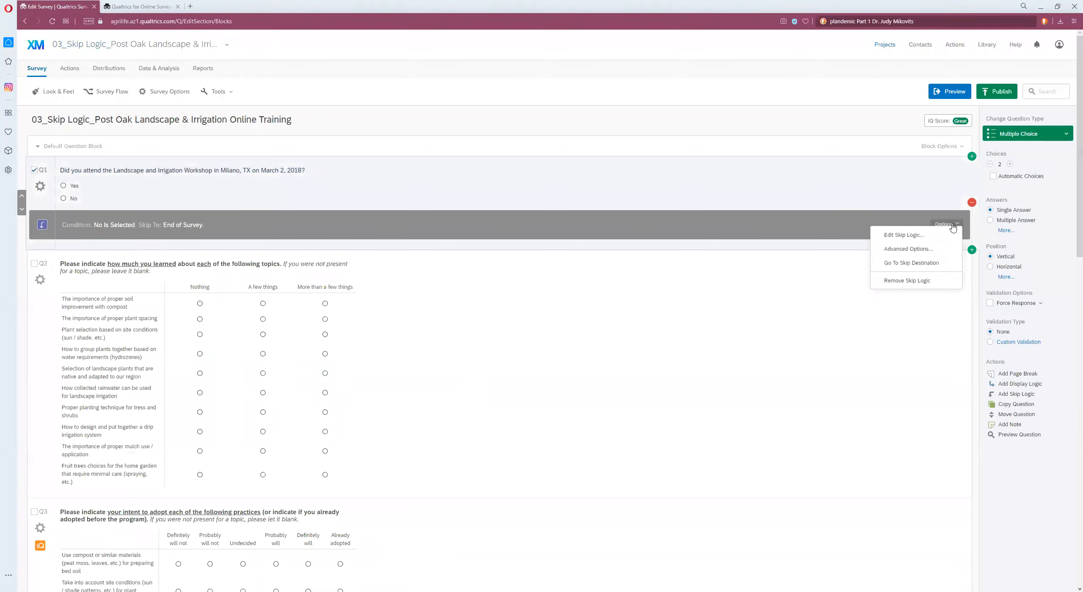
{"action": "left_click", "coordinate": [907, 280]}
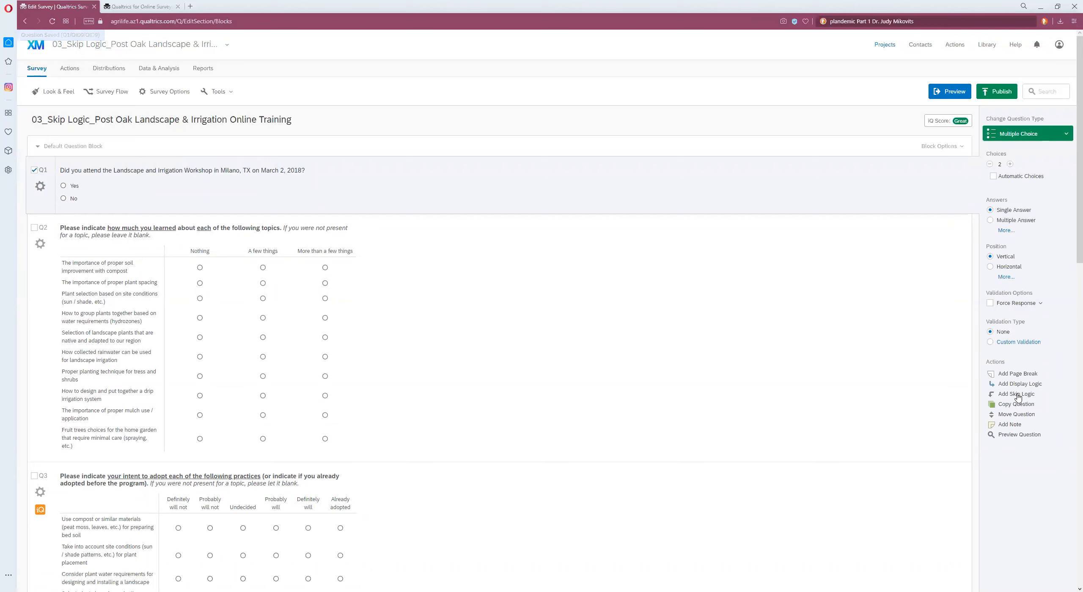
{"action": "left_click", "coordinate": [1017, 394]}
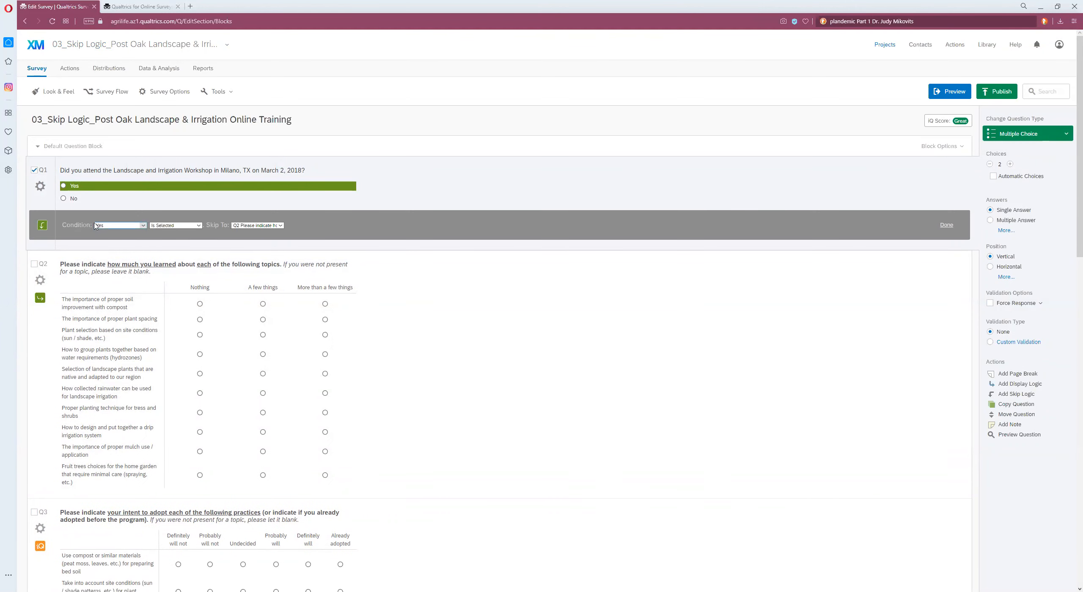
{"action": "left_click", "coordinate": [76, 199]}
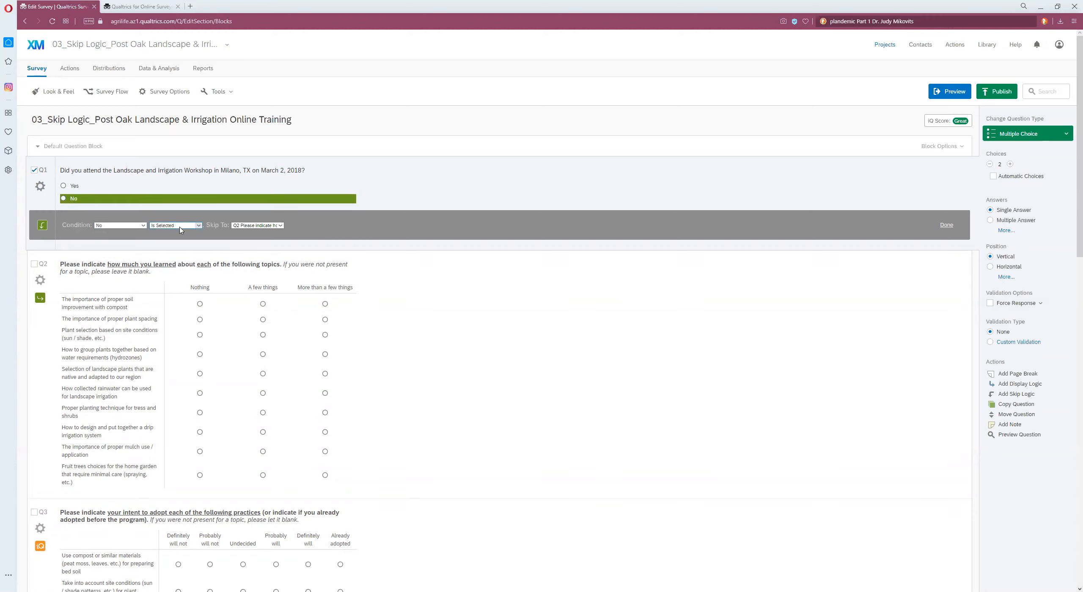
{"action": "left_click", "coordinate": [280, 226]}
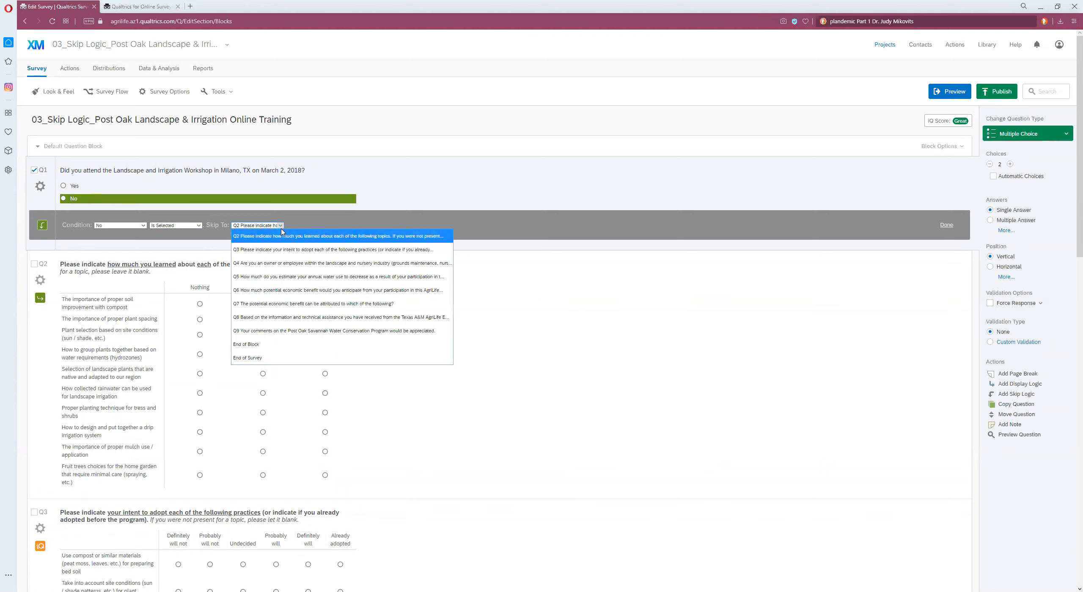
{"action": "left_click", "coordinate": [271, 359]}
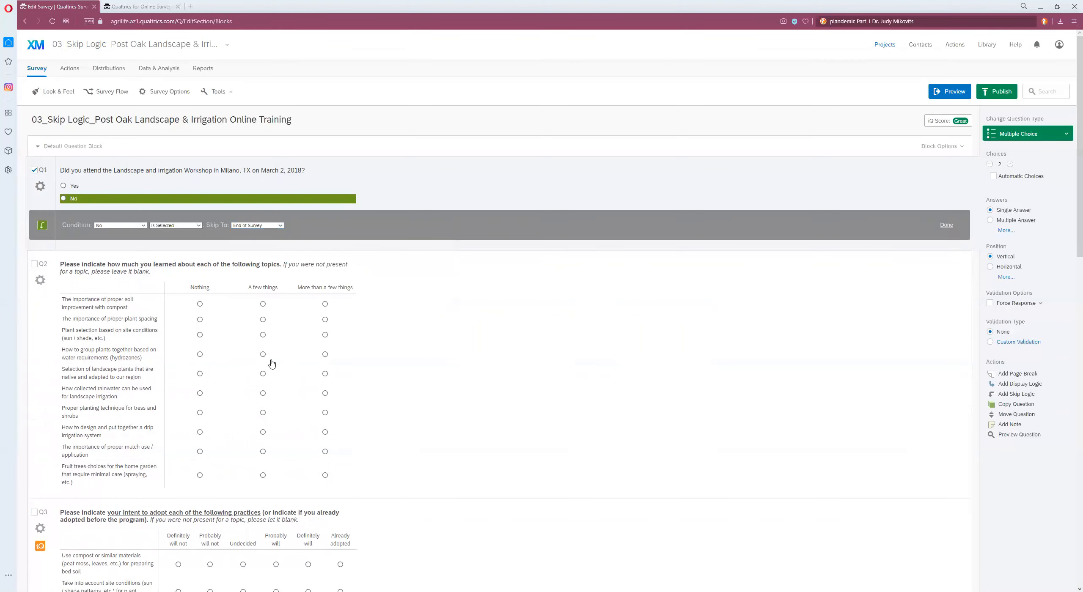
{"action": "left_click", "coordinate": [946, 225]}
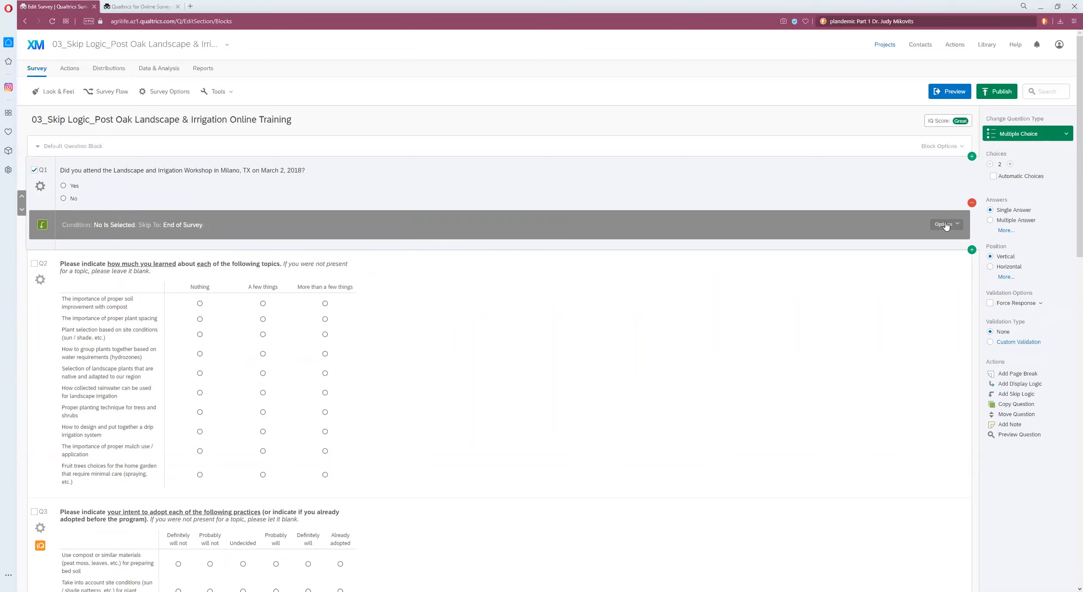
Step: Preview the survey and advance past the workshop question with Yes selected
{"action": "left_click", "coordinate": [955, 93]}
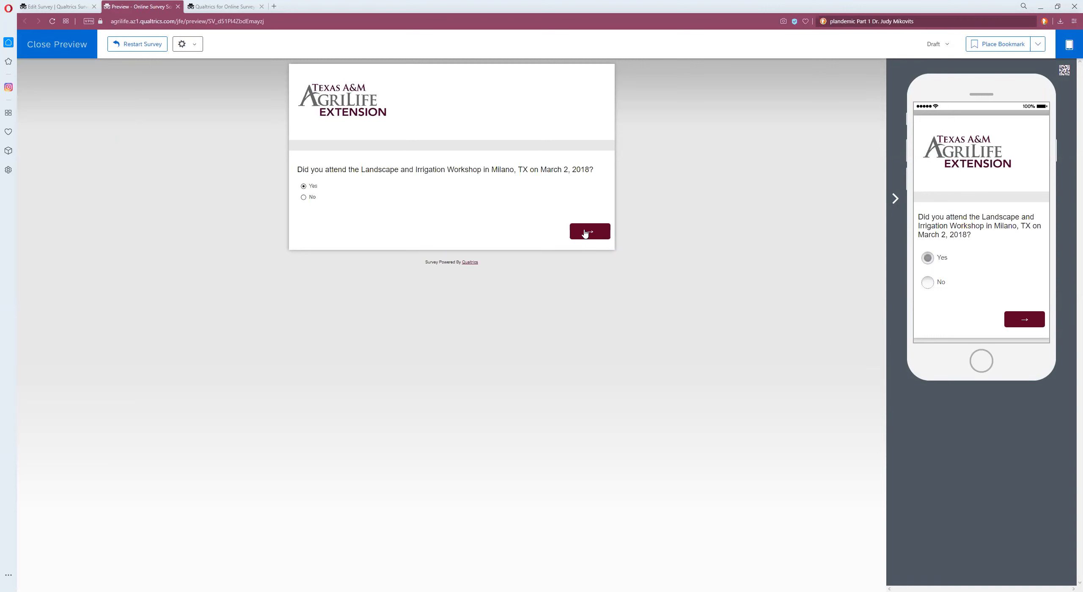
{"action": "left_click", "coordinate": [588, 232]}
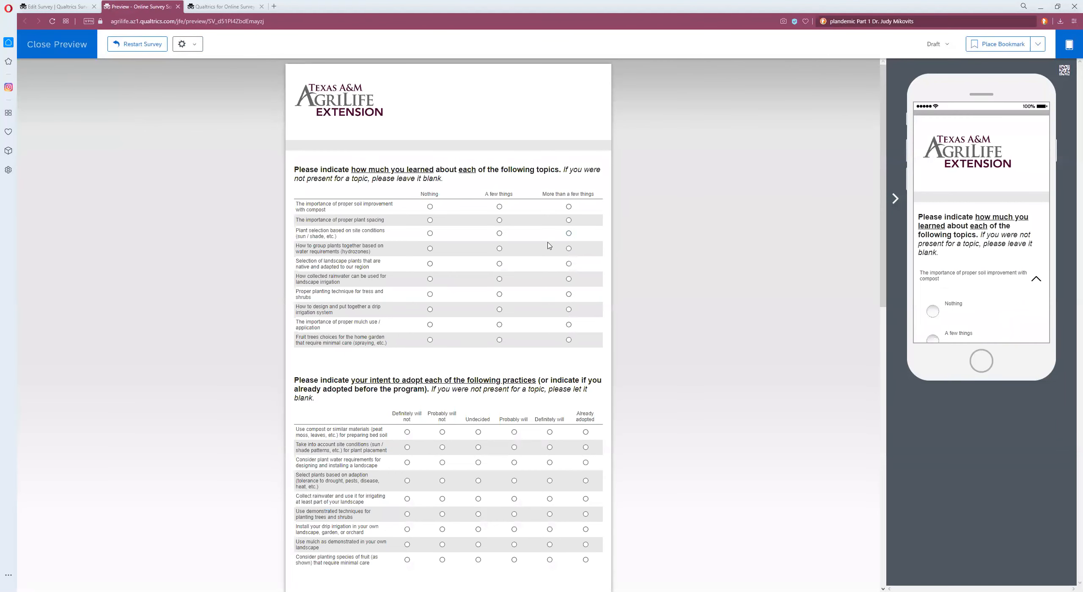
Step: Restart the preview, answer No on the workshop question and advance, then close the preview and return to projects
{"action": "left_click", "coordinate": [132, 44]}
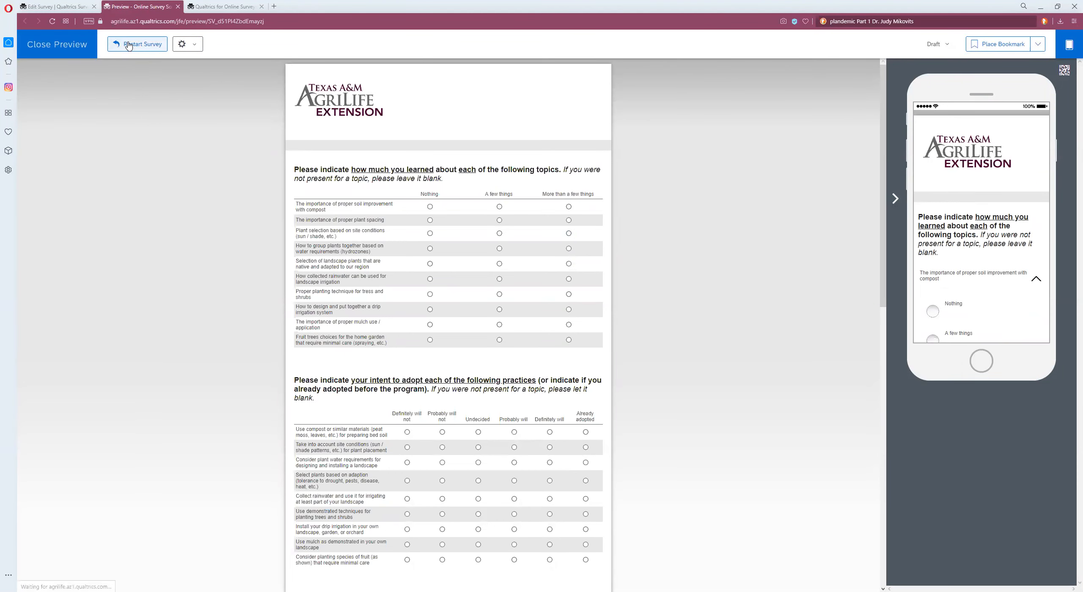
{"action": "left_click", "coordinate": [304, 197]}
{"action": "left_click", "coordinate": [591, 235]}
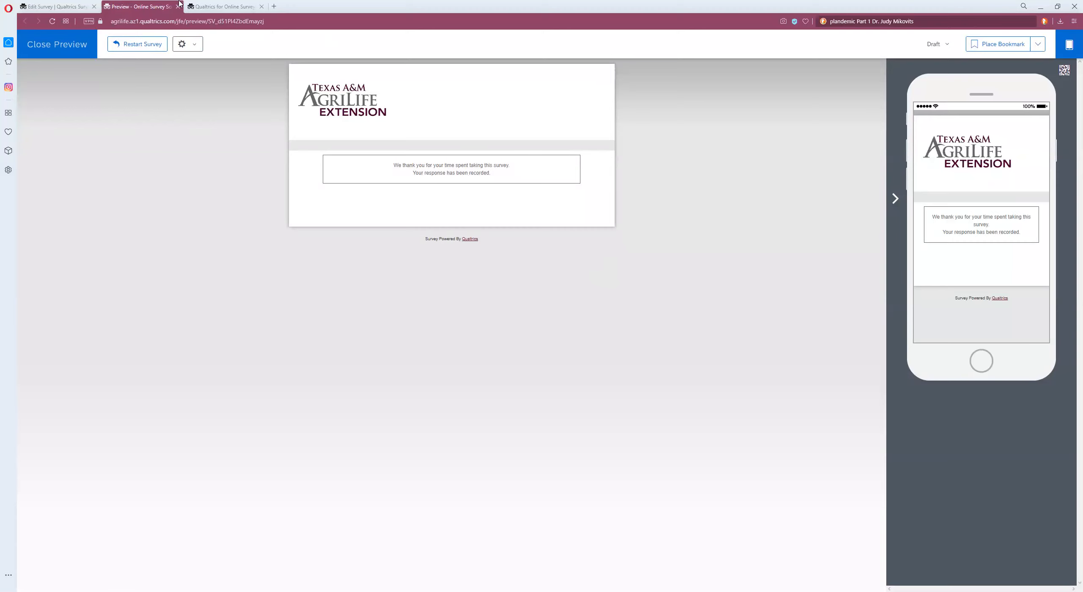
{"action": "left_click", "coordinate": [57, 44]}
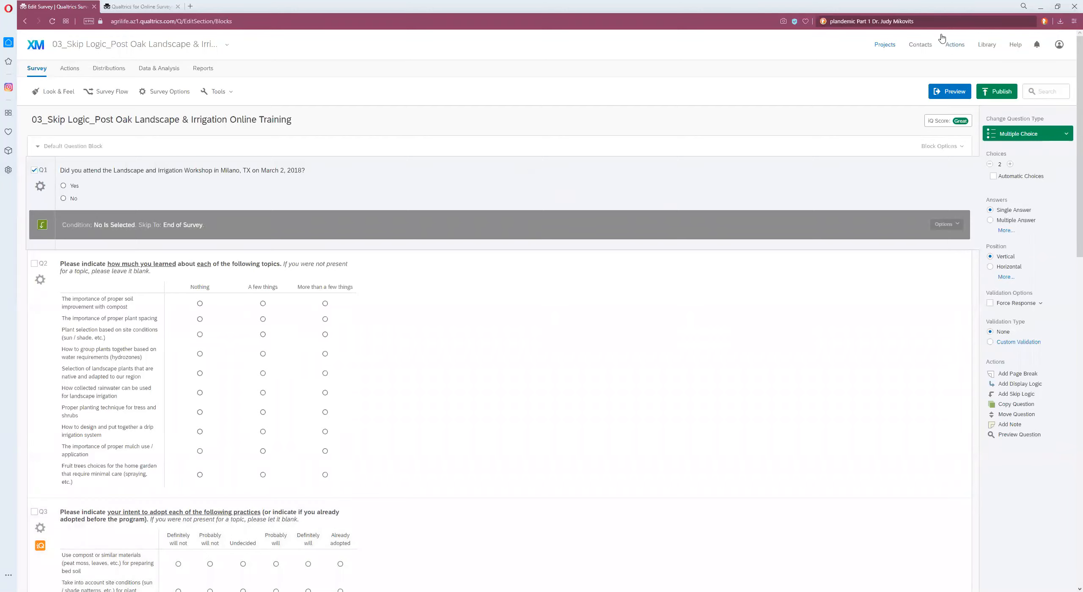
{"action": "left_click", "coordinate": [892, 49]}
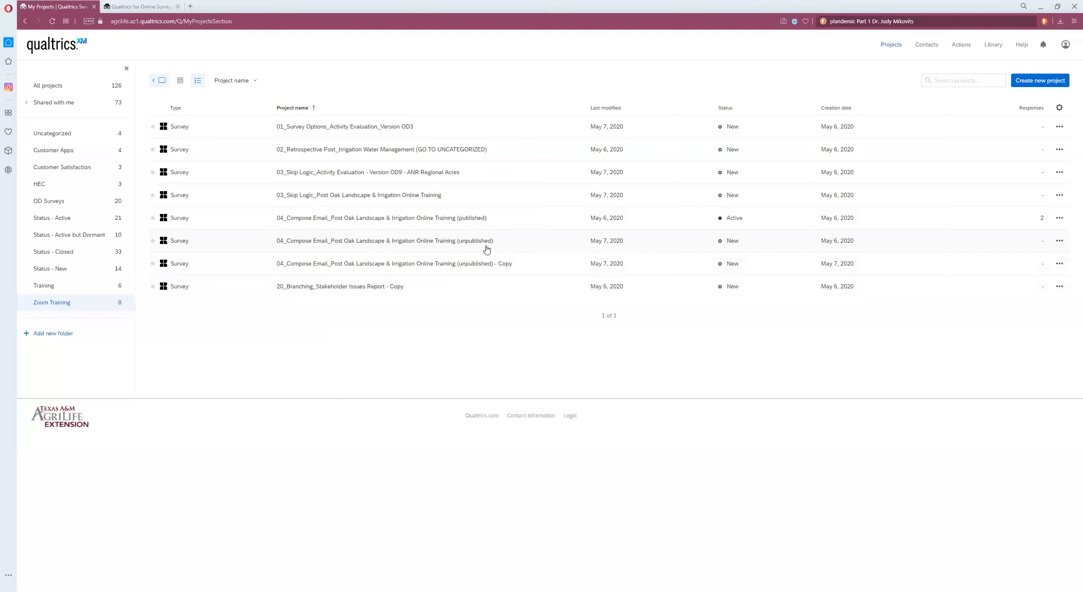
Step: Open the 04_Compose Email_Post Oak Landscape & Irrigation Online Training (unpublished) survey, publish it, and open its anonymous survey link distribution
{"action": "left_click", "coordinate": [502, 246]}
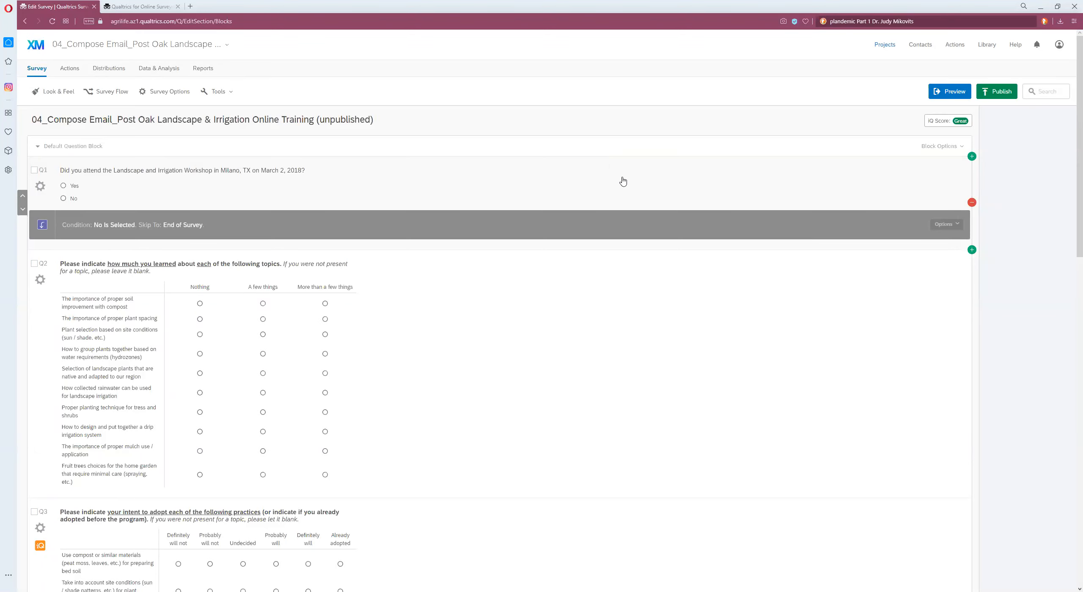
{"action": "left_click", "coordinate": [999, 95]}
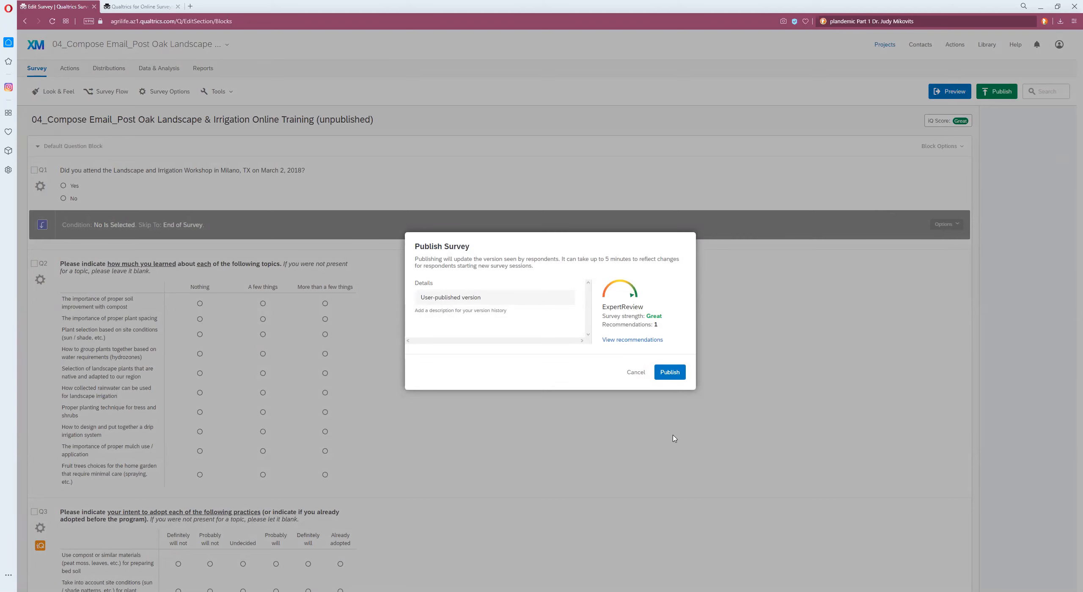
{"action": "left_click", "coordinate": [672, 372]}
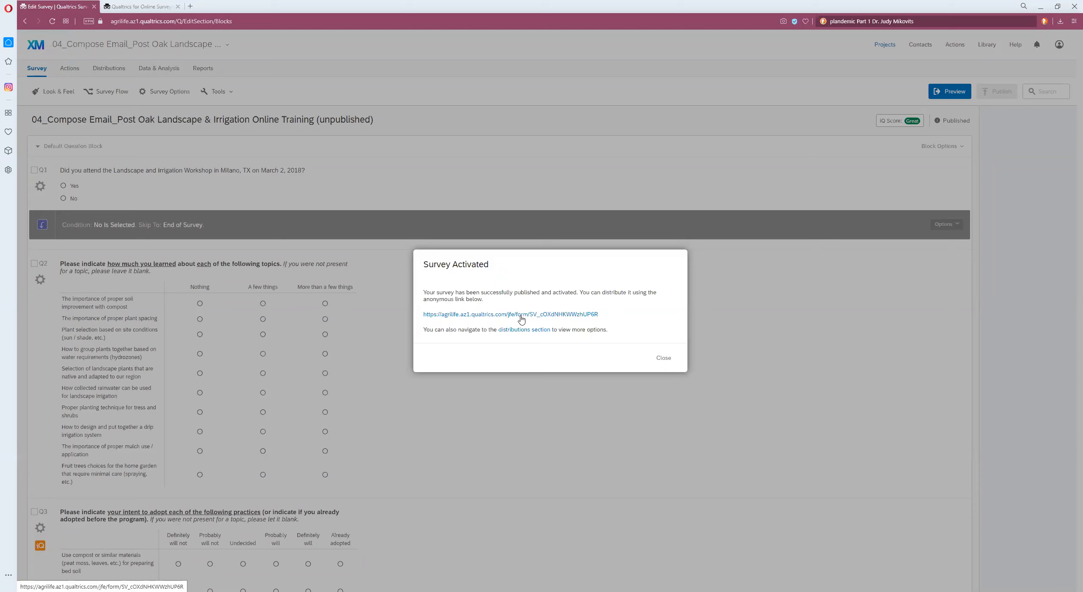
{"action": "left_click", "coordinate": [663, 357]}
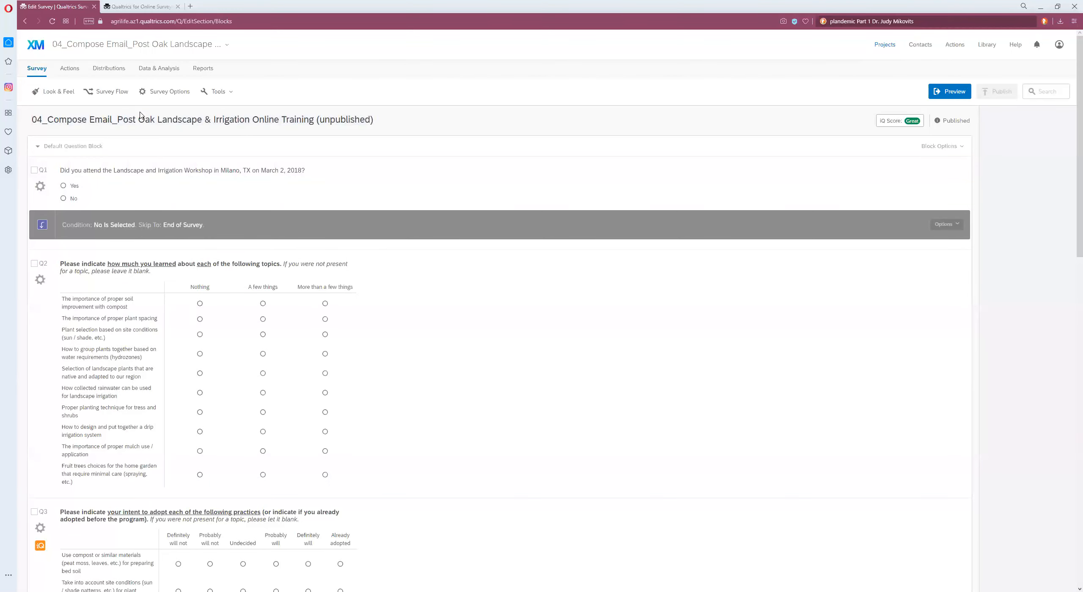
{"action": "left_click", "coordinate": [111, 71]}
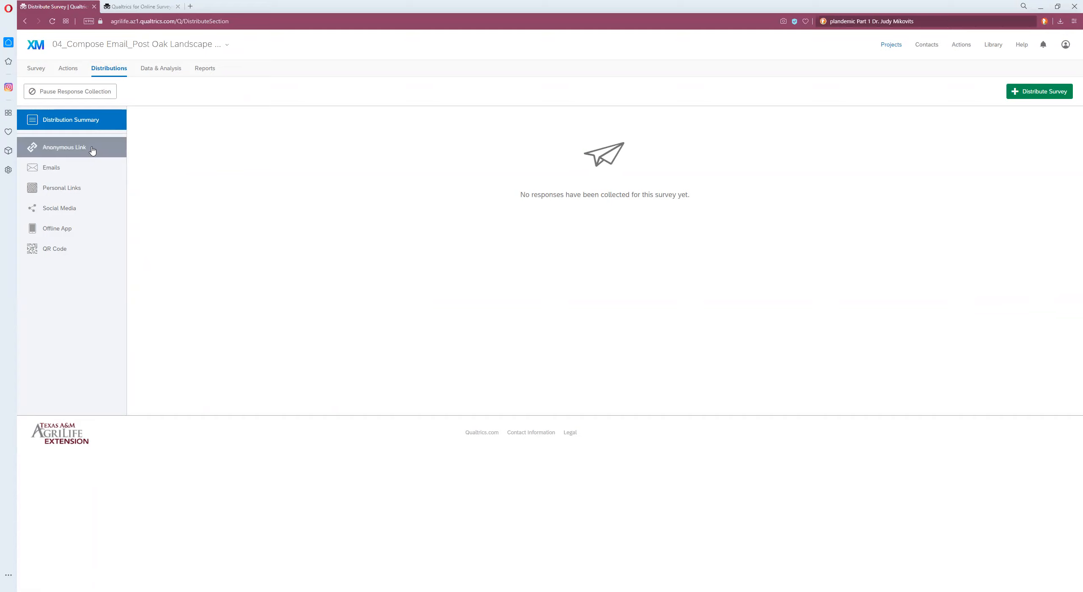
{"action": "left_click", "coordinate": [67, 148]}
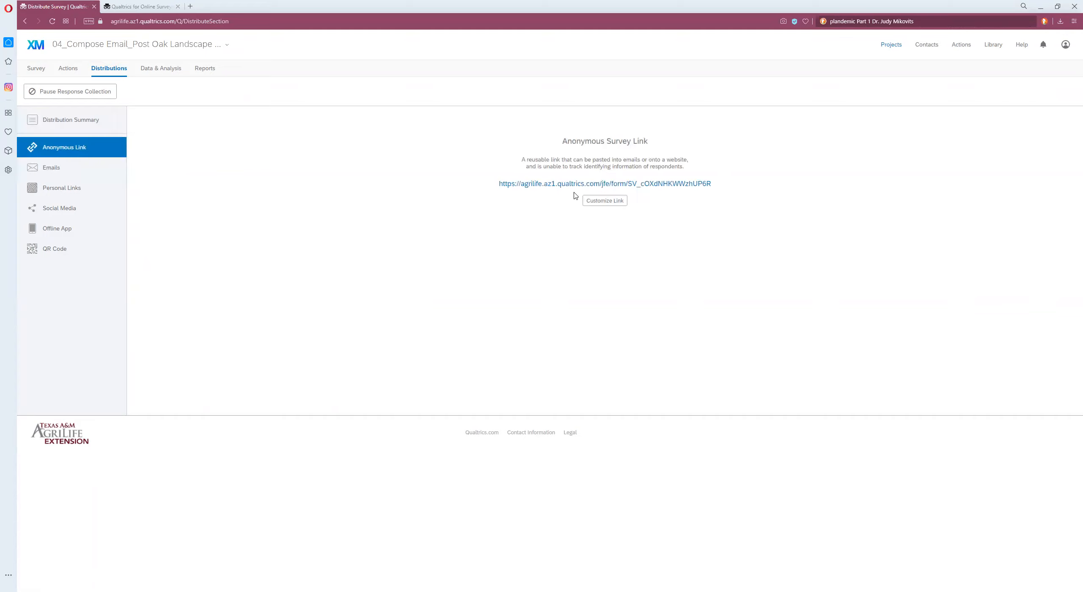
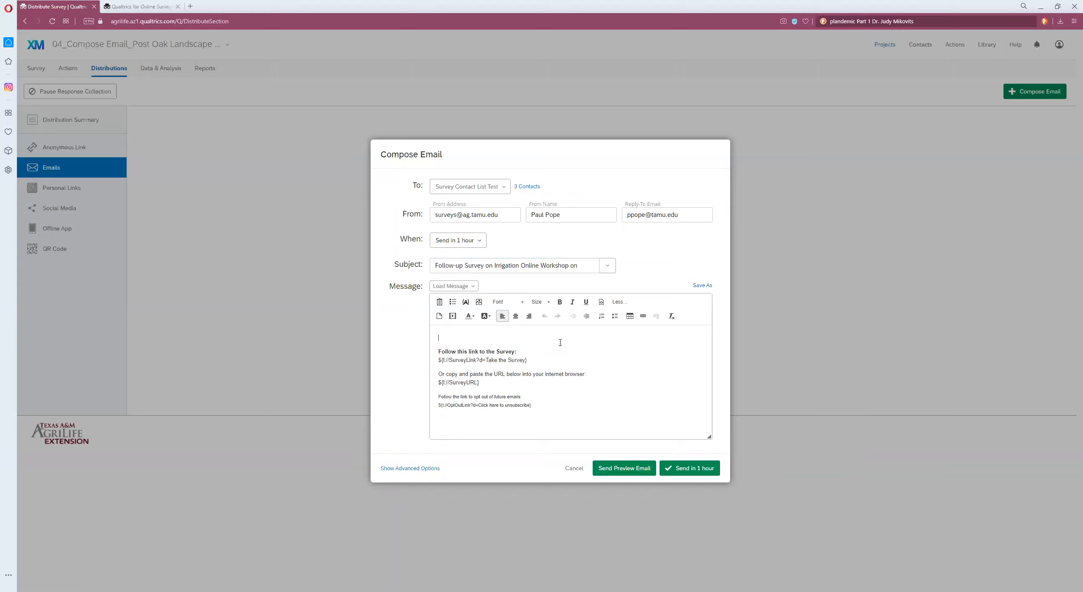
Step: Paste the message body into the email and replace "Participant" in the greeting with the Recipient First Name piped text
{"action": "type", "text": "Dear Participant,  Thank your for attending the training. Your views on the quality and effectiveness of Extension programs are very important. Please take a few minutes to complete this short survey in the next few days so we can better meet your needs in the future.  Best regards,  Joe Agent"}
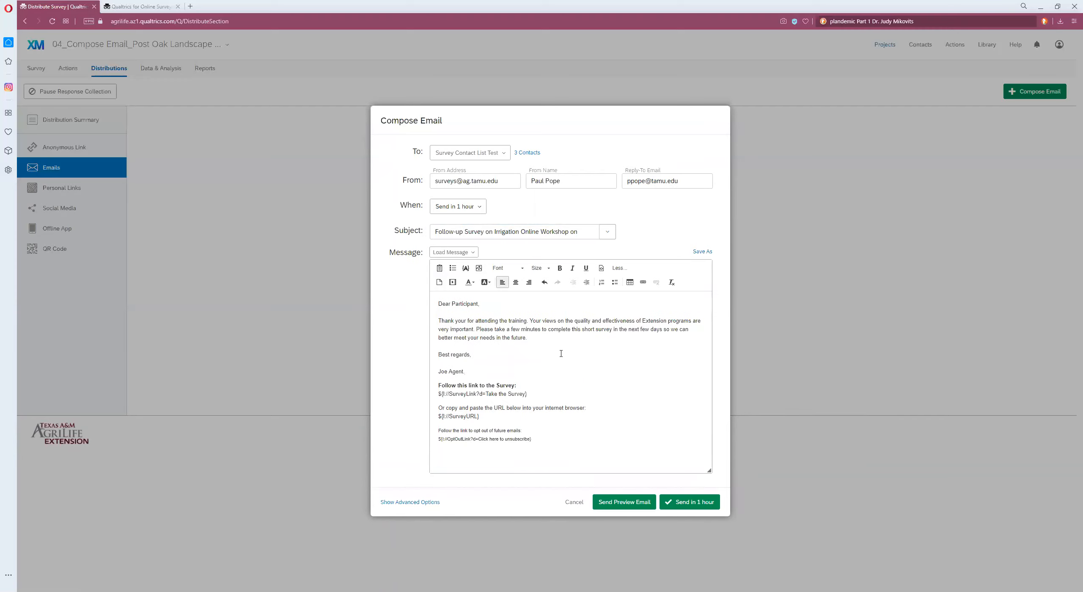
{"action": "key", "text": "Return"}
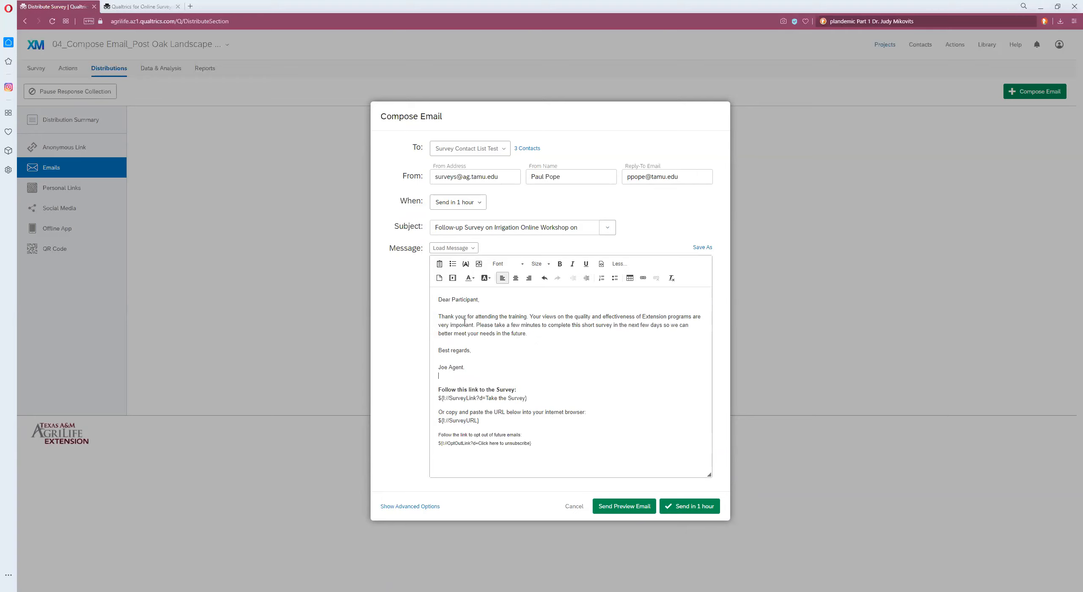
{"action": "left_click_drag", "start_coordinate": [453, 299], "coordinate": [474, 299]}
{"action": "key", "text": "BackSpace"}
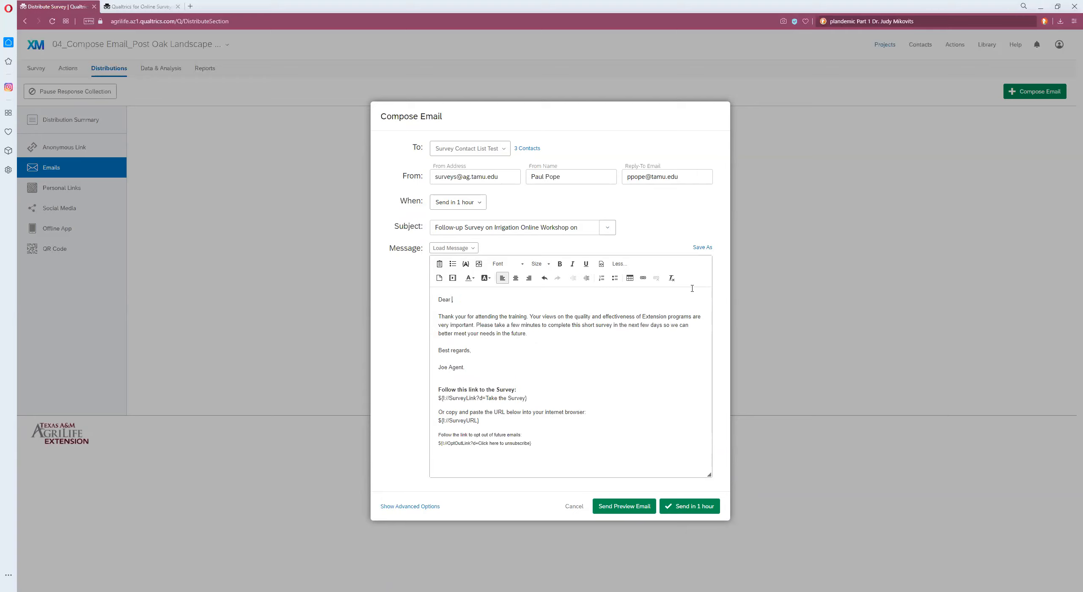
{"action": "left_click", "coordinate": [466, 266]}
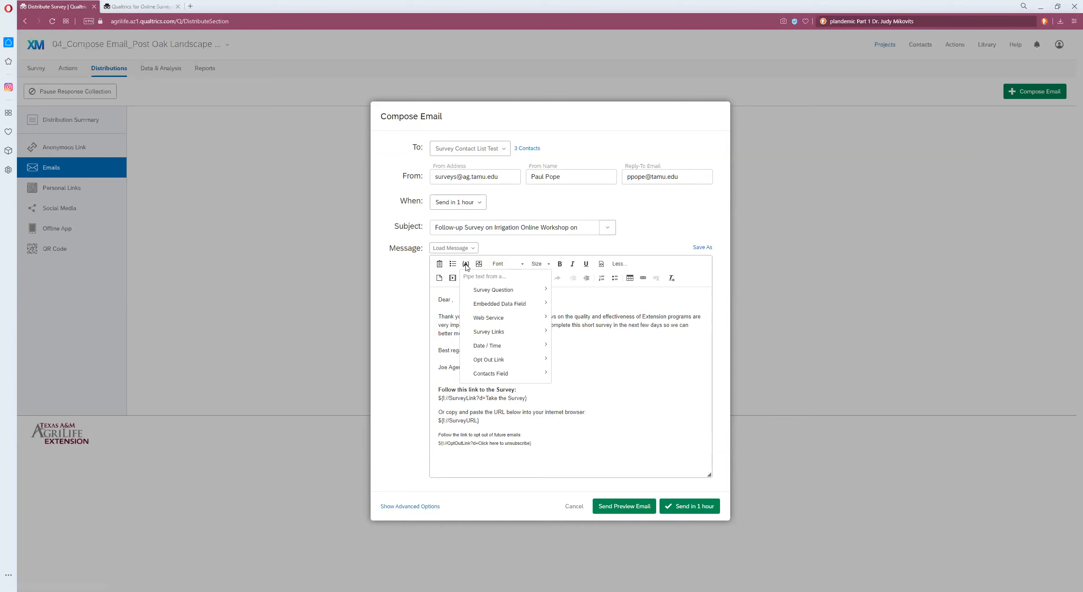
{"action": "mouse_move", "coordinate": [519, 377]}
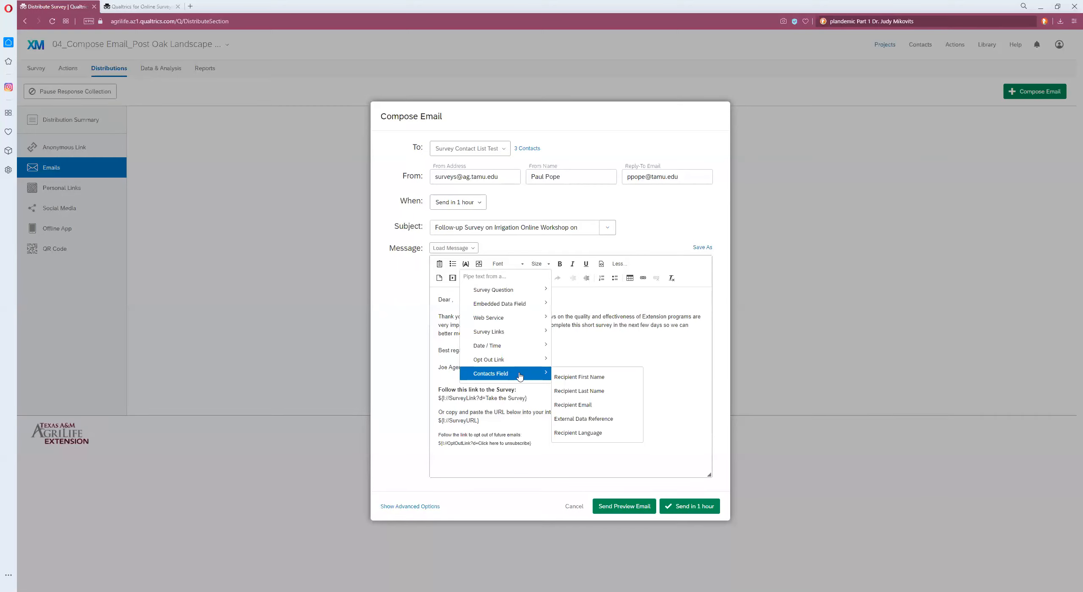
{"action": "left_click", "coordinate": [582, 380]}
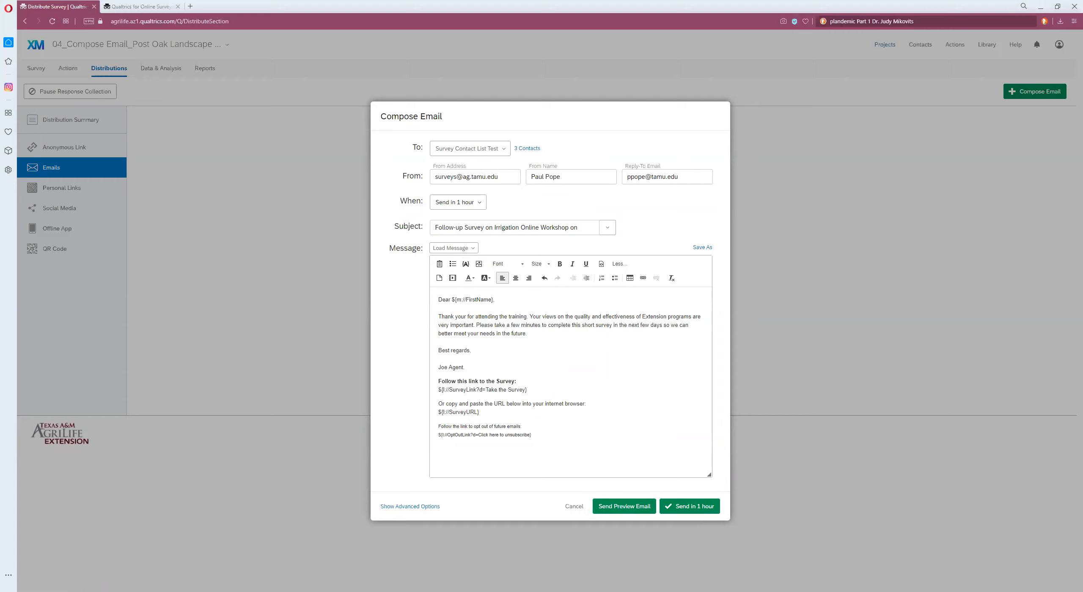
Step: Send a preview of the email to the sender's own e-mail address
{"action": "left_click", "coordinate": [616, 511]}
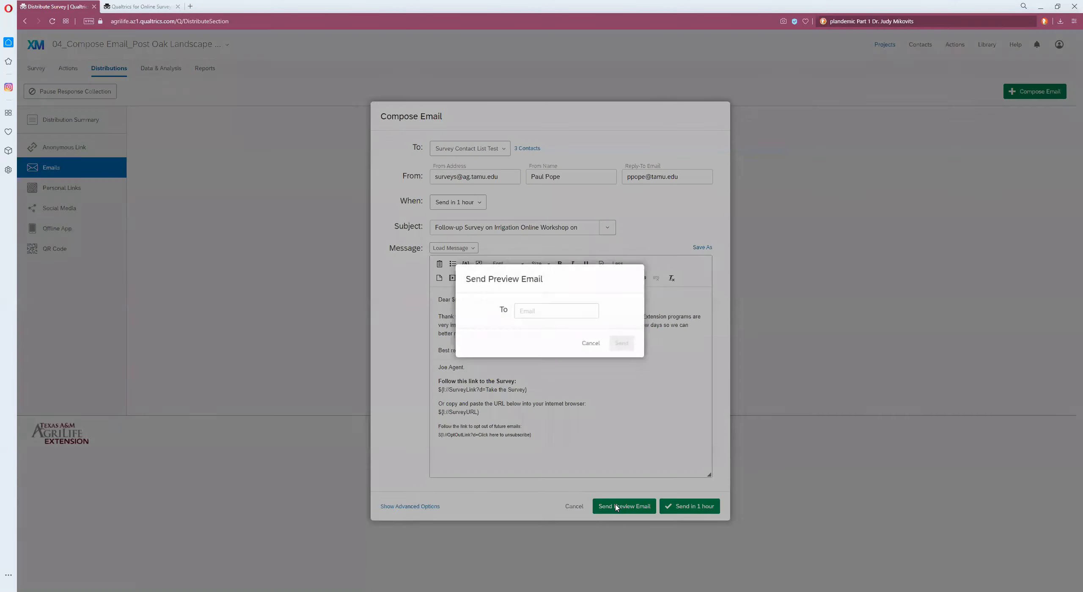
{"action": "left_click", "coordinate": [579, 311]}
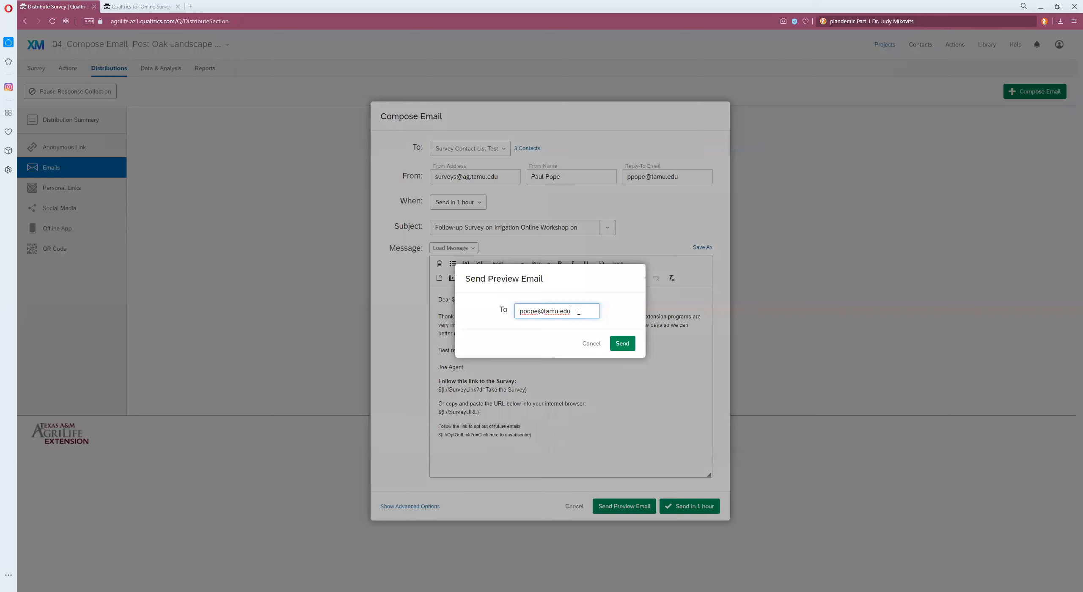
{"action": "left_click", "coordinate": [624, 348]}
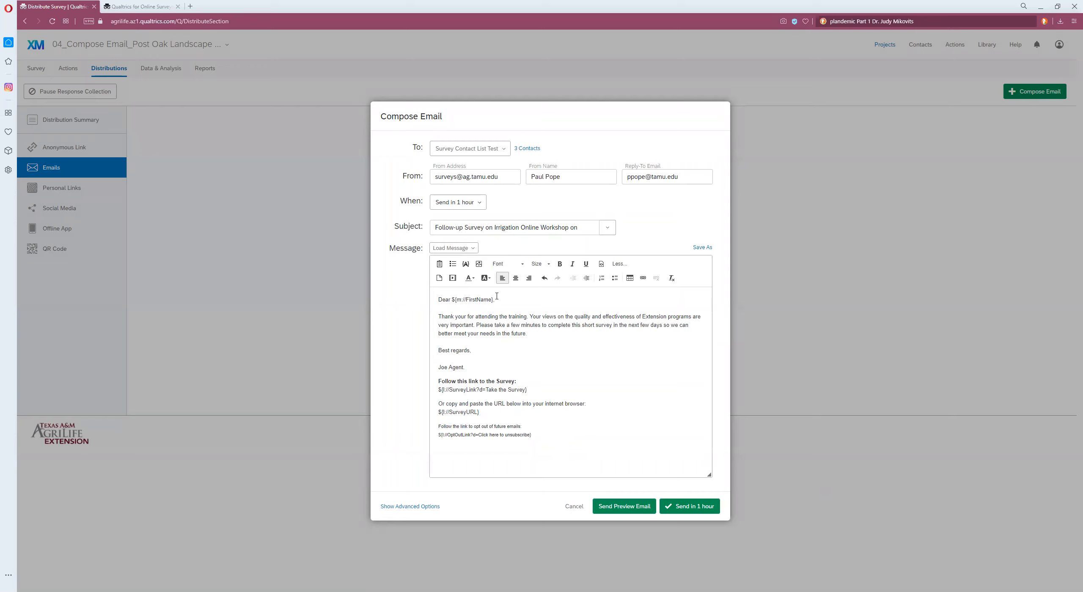
Step: Set the email's sending time to Send Now
{"action": "left_click_drag", "start_coordinate": [497, 297], "coordinate": [451, 302]}
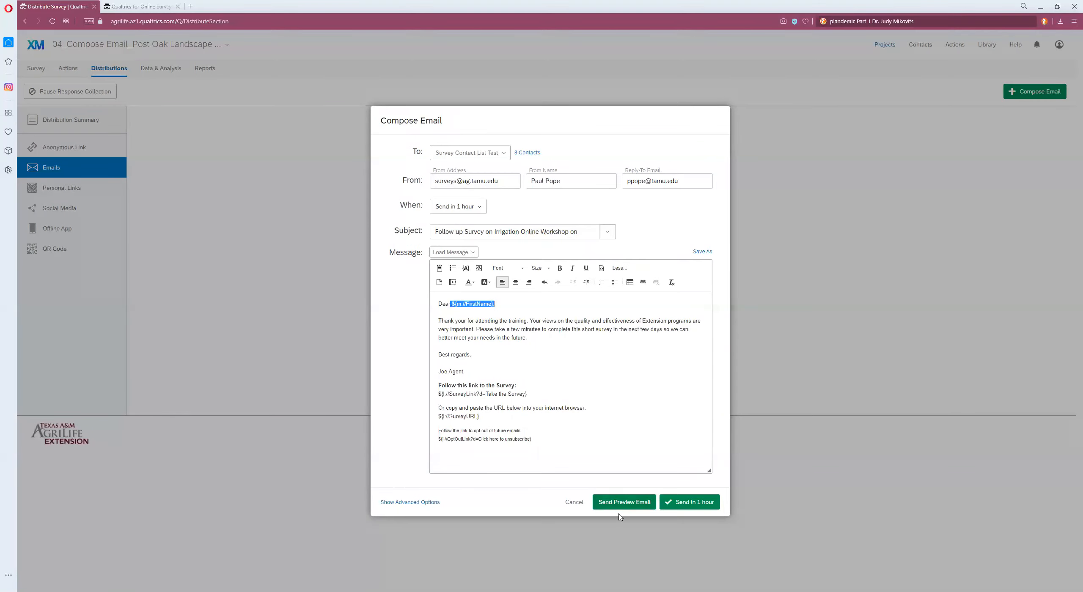
{"action": "left_click", "coordinate": [579, 452]}
{"action": "left_click", "coordinate": [479, 212]}
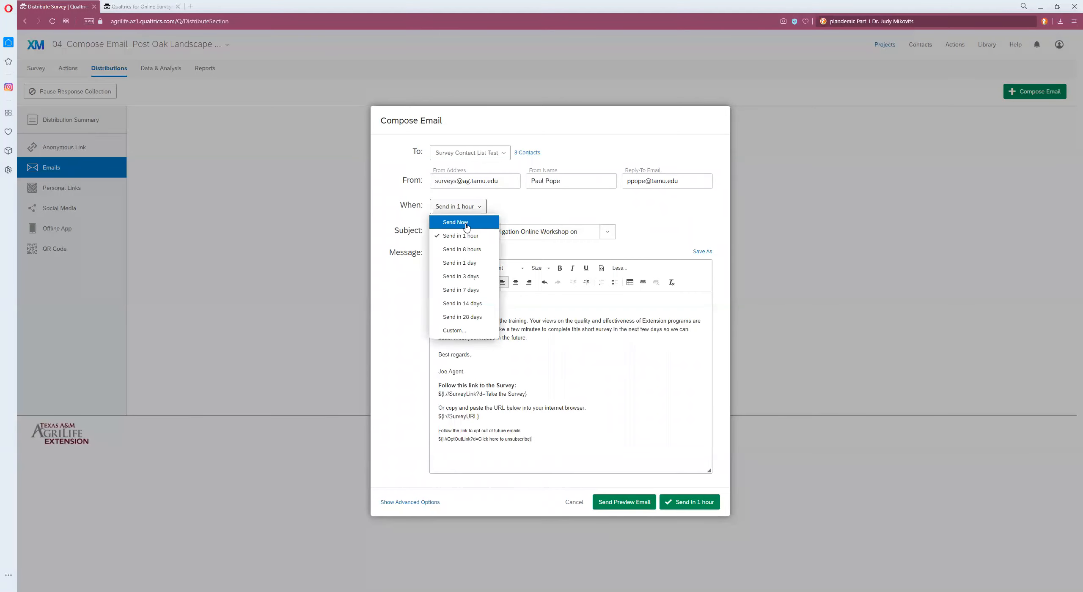
{"action": "left_click", "coordinate": [467, 224]}
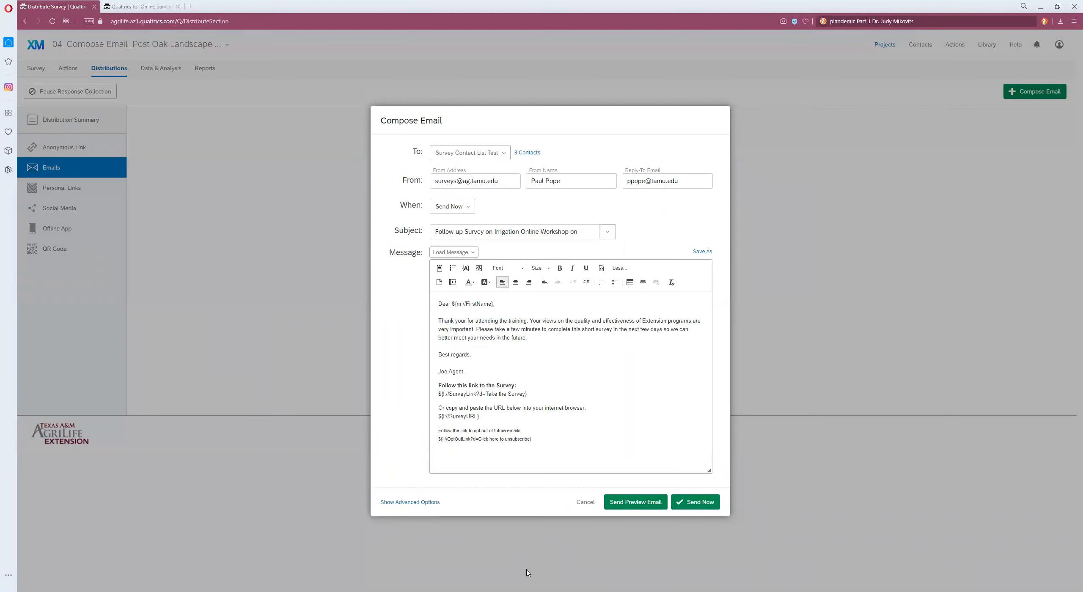
{"action": "left_click", "coordinate": [503, 153]}
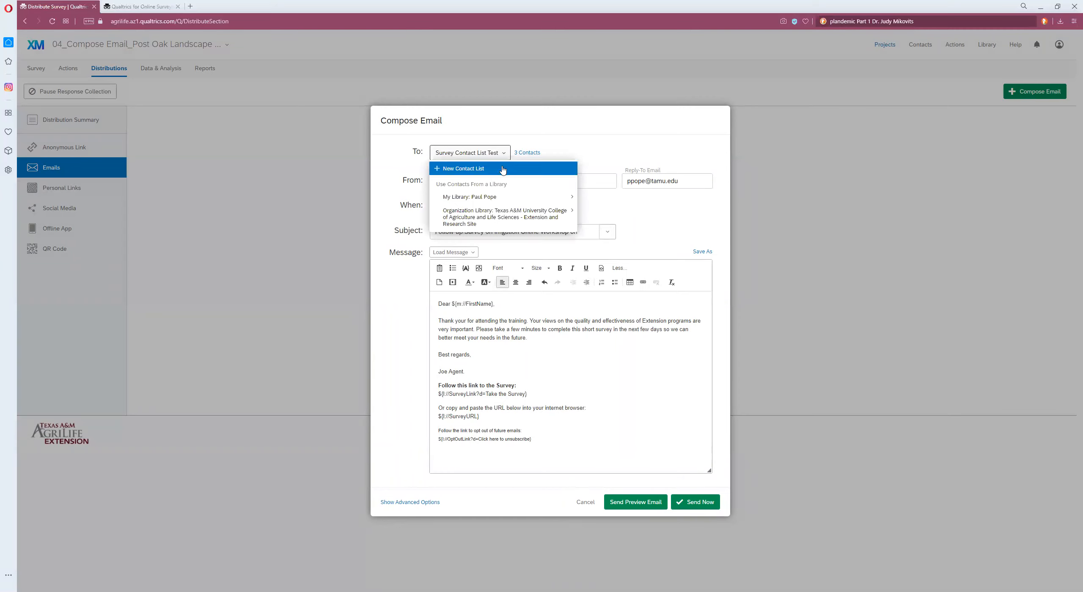
{"action": "left_click", "coordinate": [503, 168]}
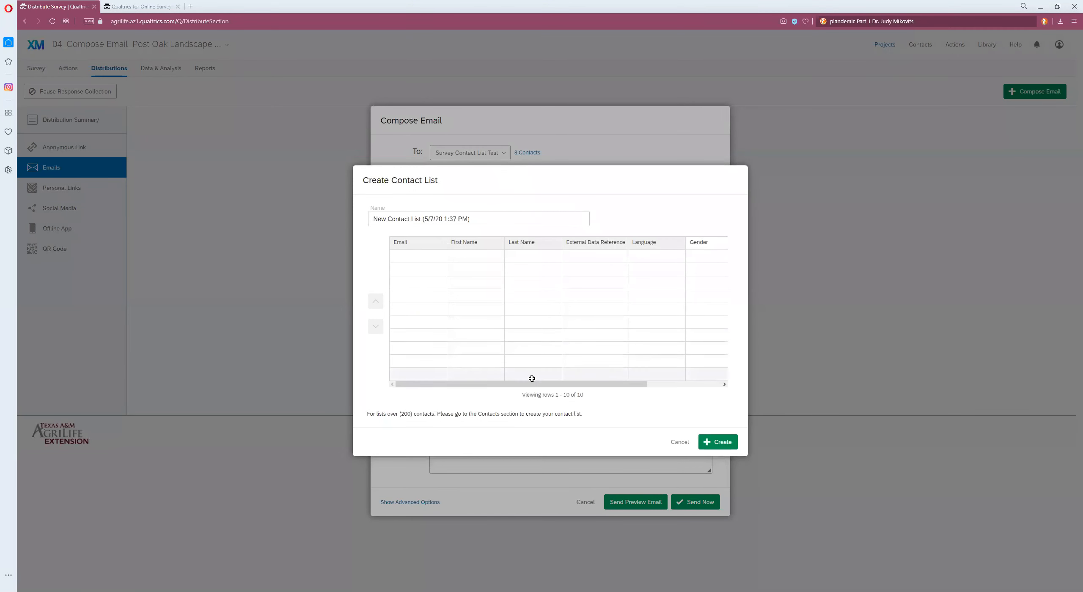
{"action": "left_click_drag", "start_coordinate": [366, 414], "coordinate": [435, 414]}
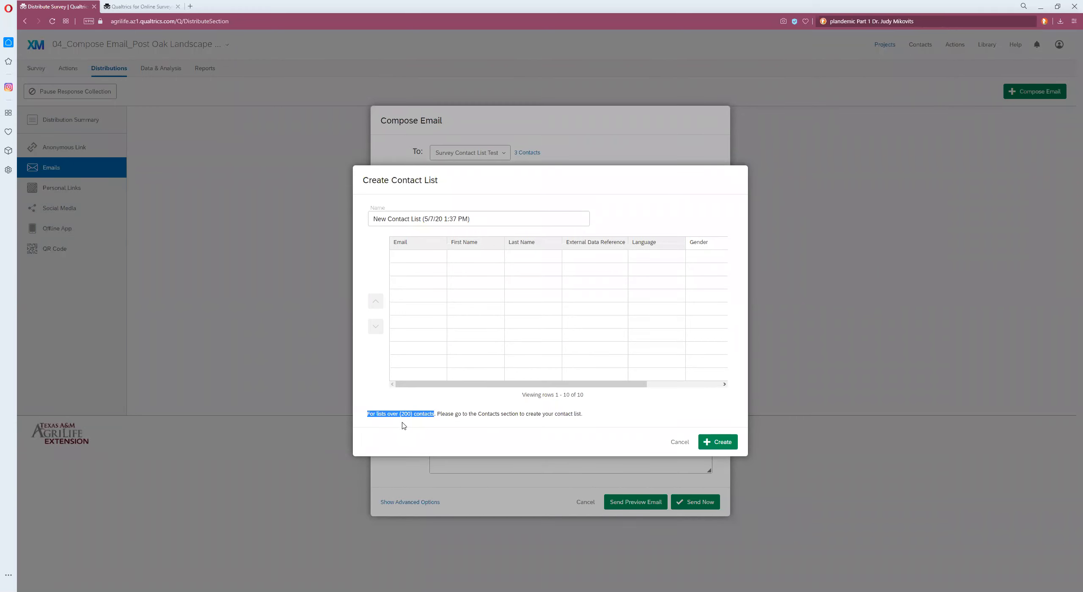
{"action": "left_click", "coordinate": [677, 442]}
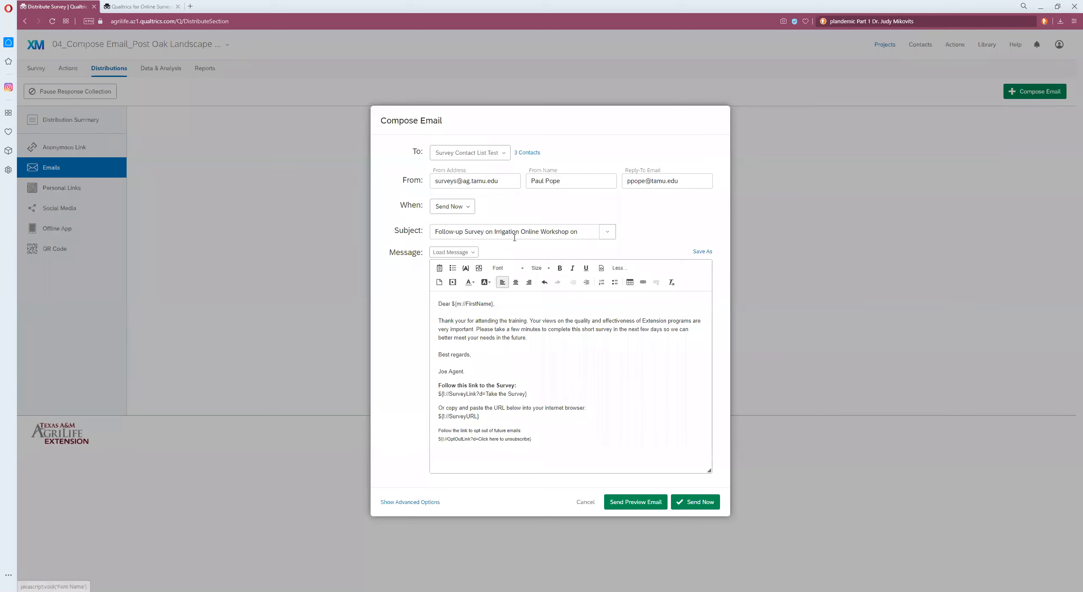
Step: Start creating a new contact list as the email's recipients
{"action": "left_click", "coordinate": [506, 155]}
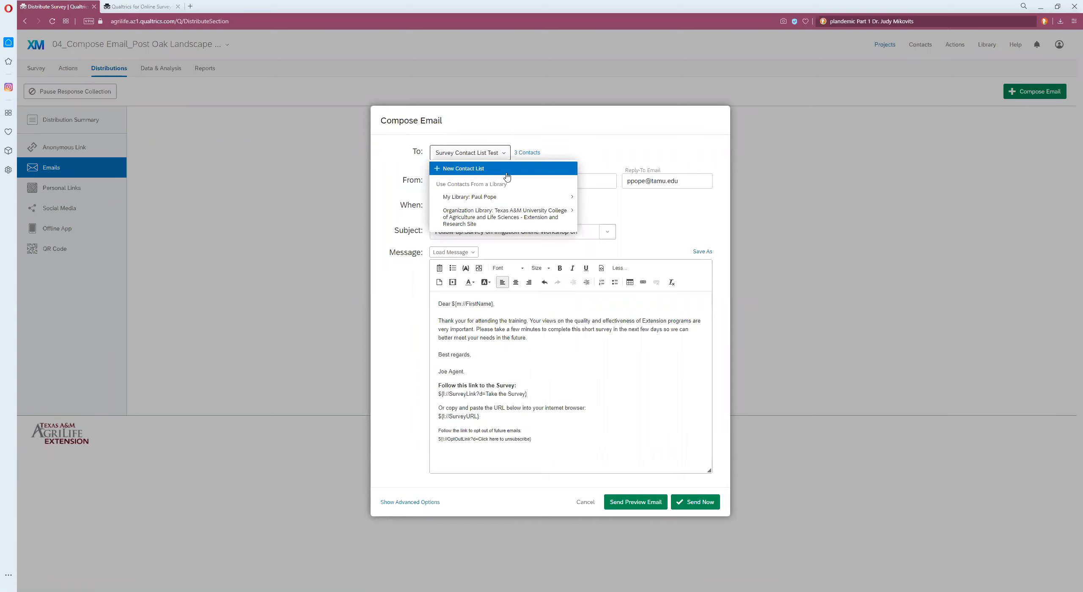
{"action": "left_click", "coordinate": [507, 171]}
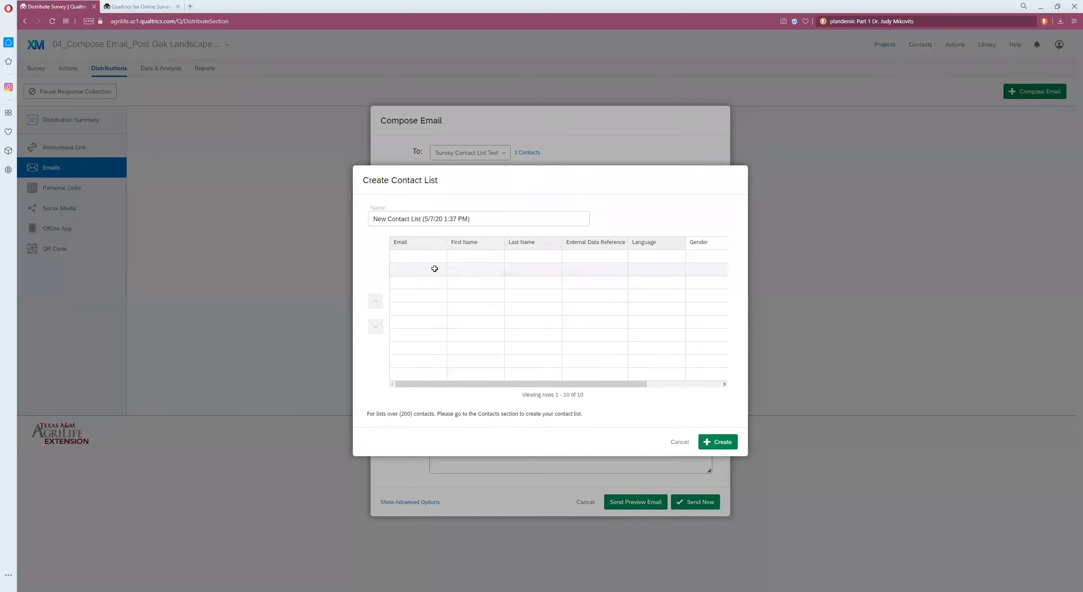
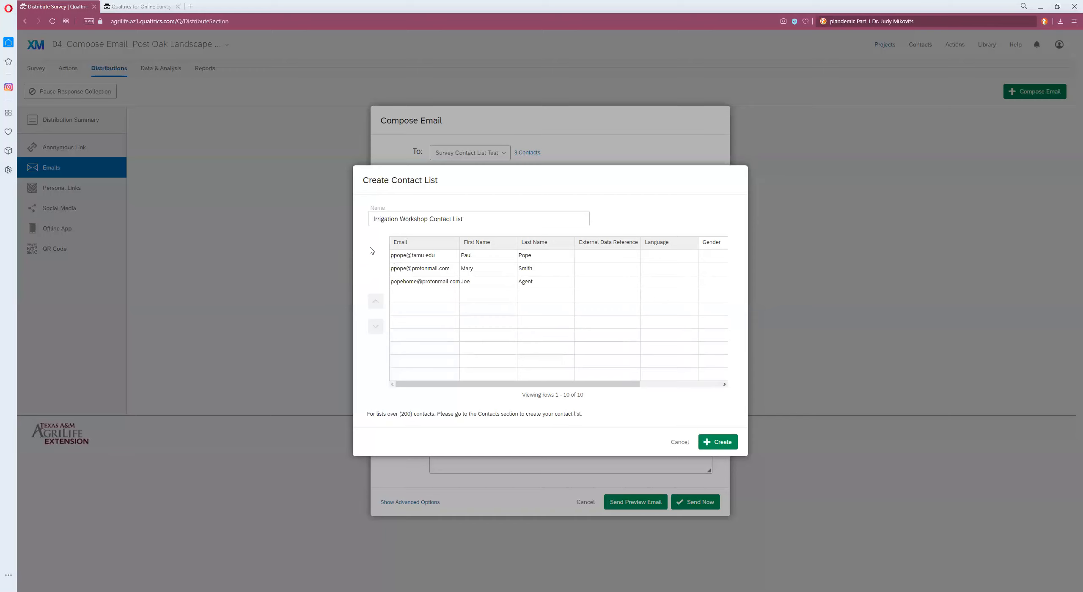
Step: Try pasting the contacts as plain text into a new contact list, then discard both the list and the email
{"action": "left_click", "coordinate": [680, 442]}
{"action": "left_click", "coordinate": [497, 157]}
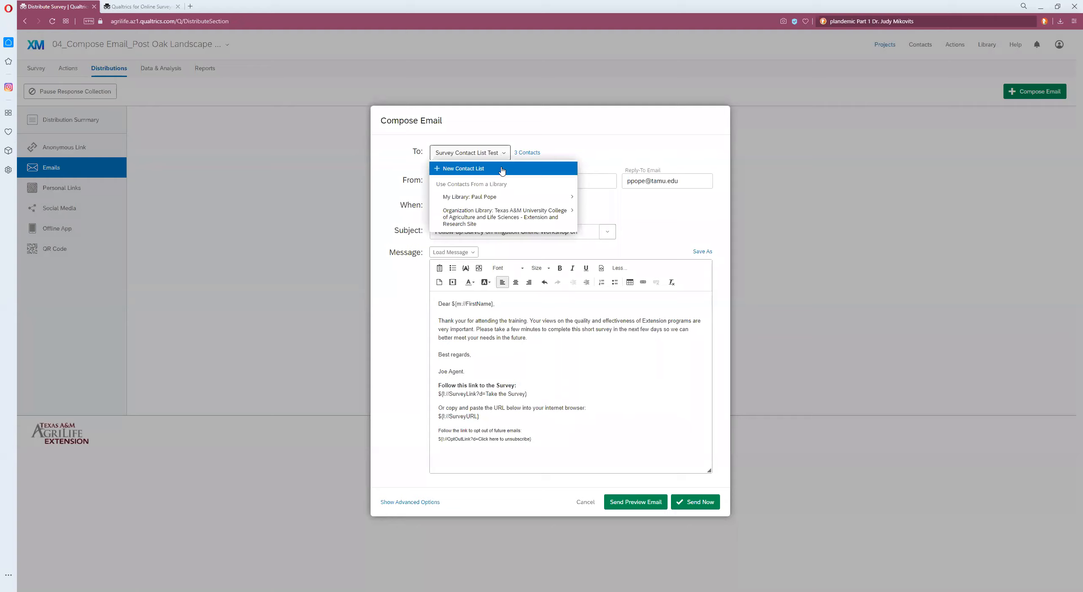
{"action": "left_click", "coordinate": [502, 170]}
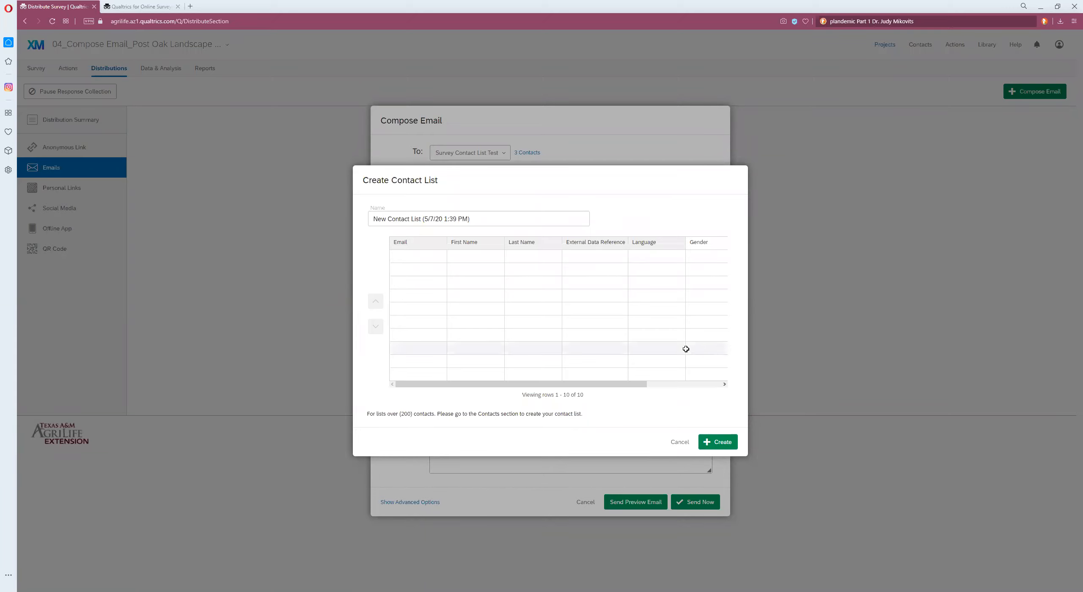
{"action": "left_click", "coordinate": [407, 257]}
{"action": "right_click", "coordinate": [408, 261]}
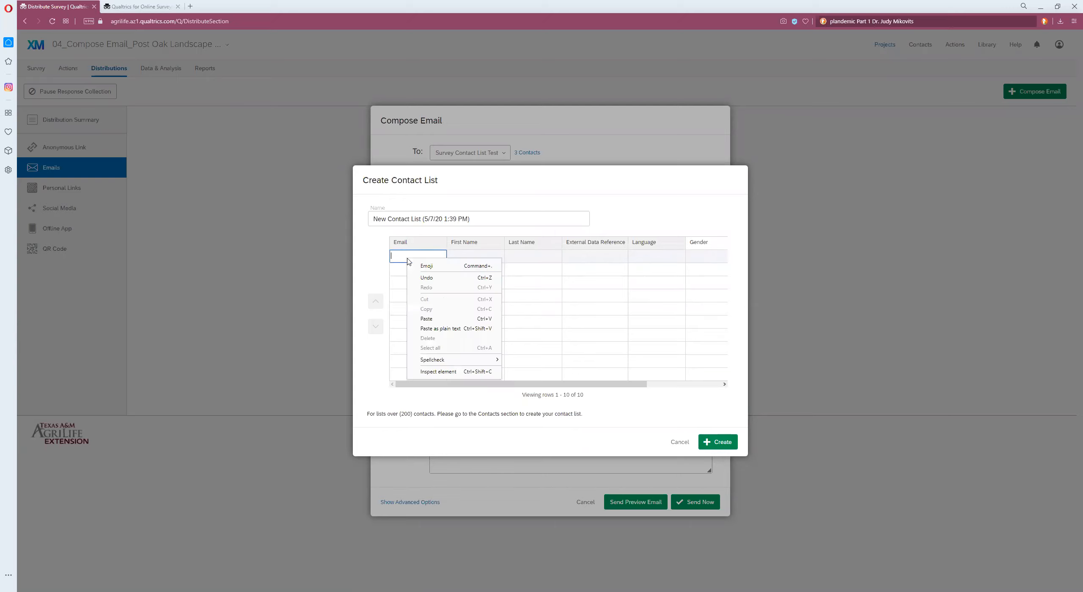
{"action": "left_click", "coordinate": [455, 329]}
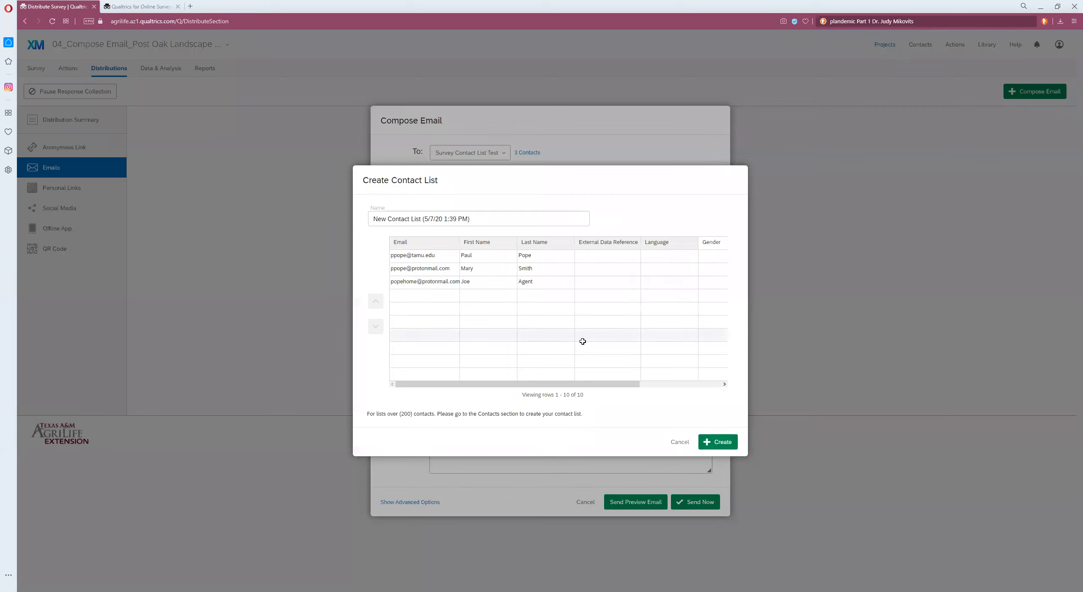
{"action": "left_click", "coordinate": [680, 443]}
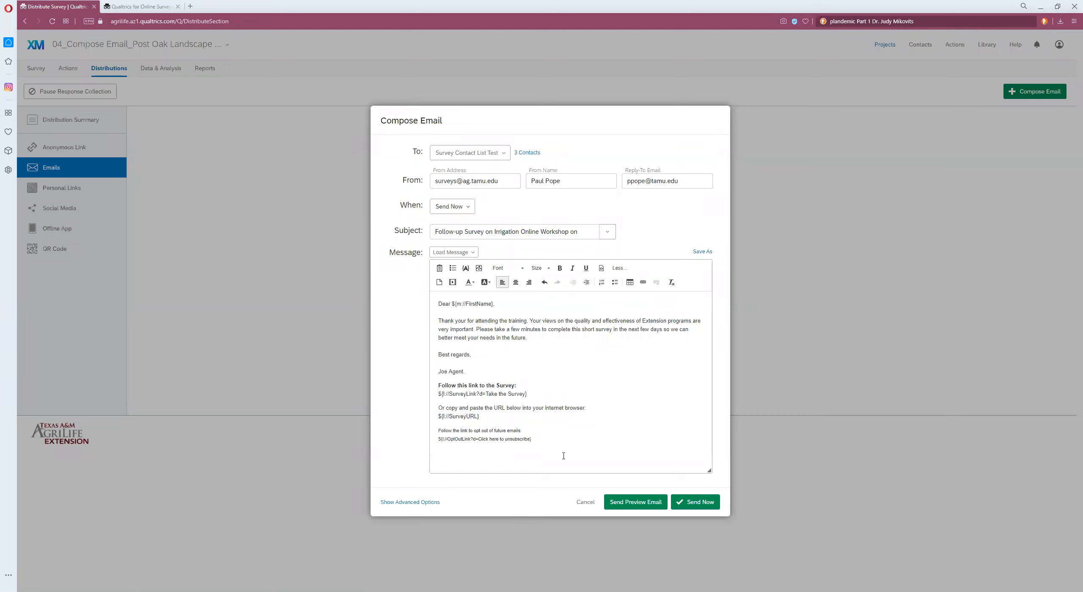
{"action": "left_click", "coordinate": [586, 502]}
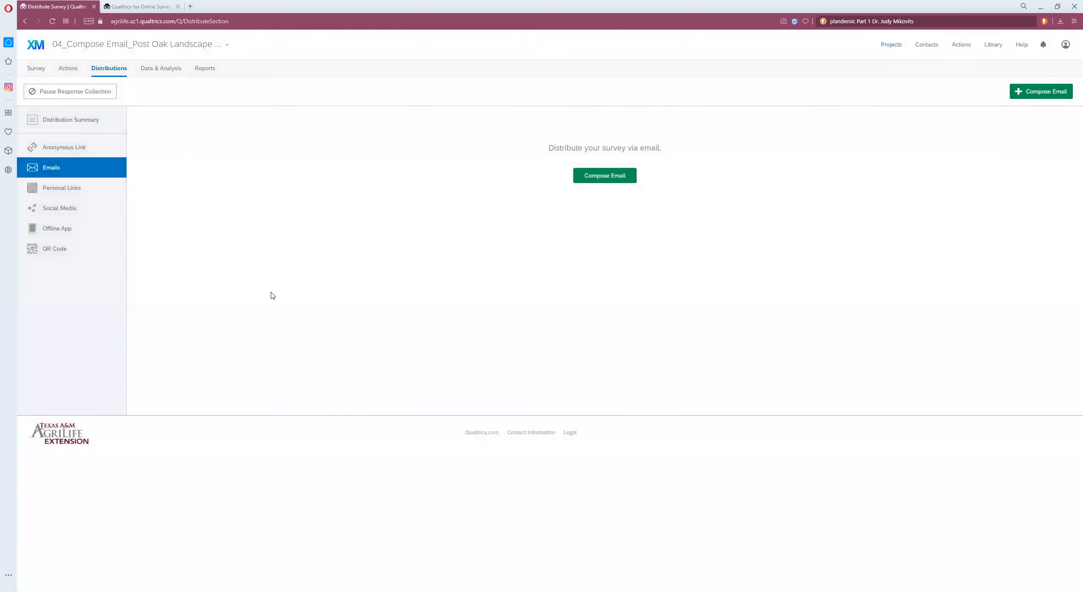
Step: Open the distribution summary of the published Post Oak Landscape & Irrigation Online Training survey
{"action": "left_click", "coordinate": [892, 44]}
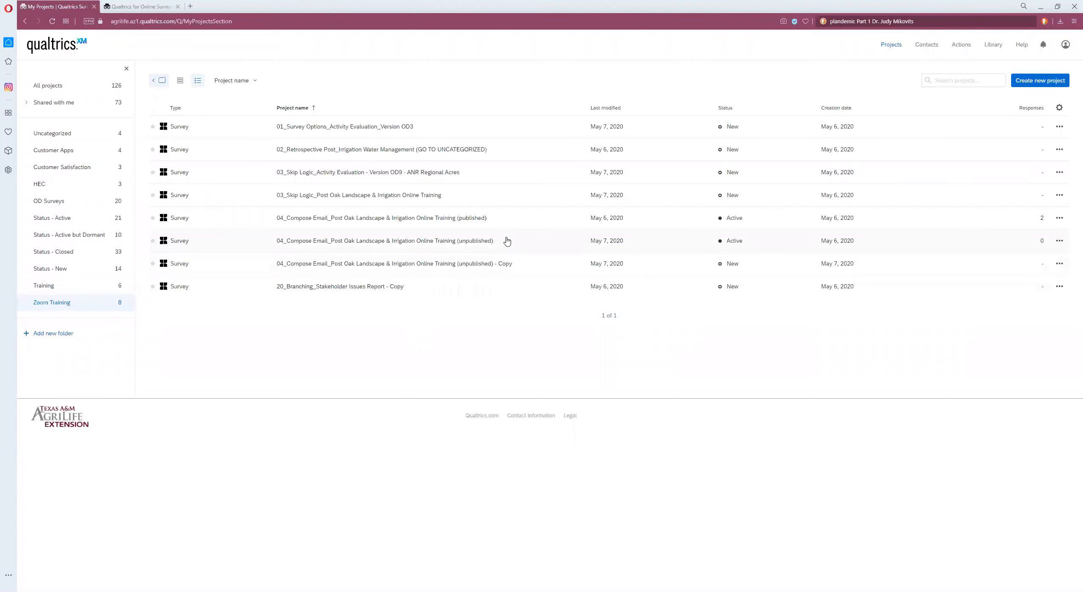
{"action": "left_click", "coordinate": [498, 222]}
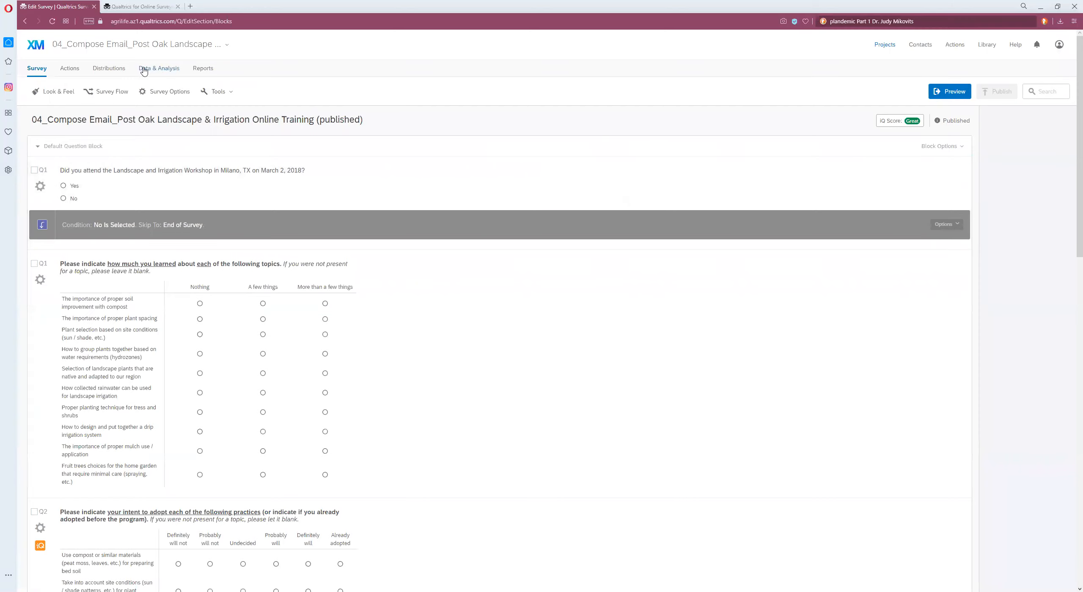
{"action": "left_click", "coordinate": [123, 69]}
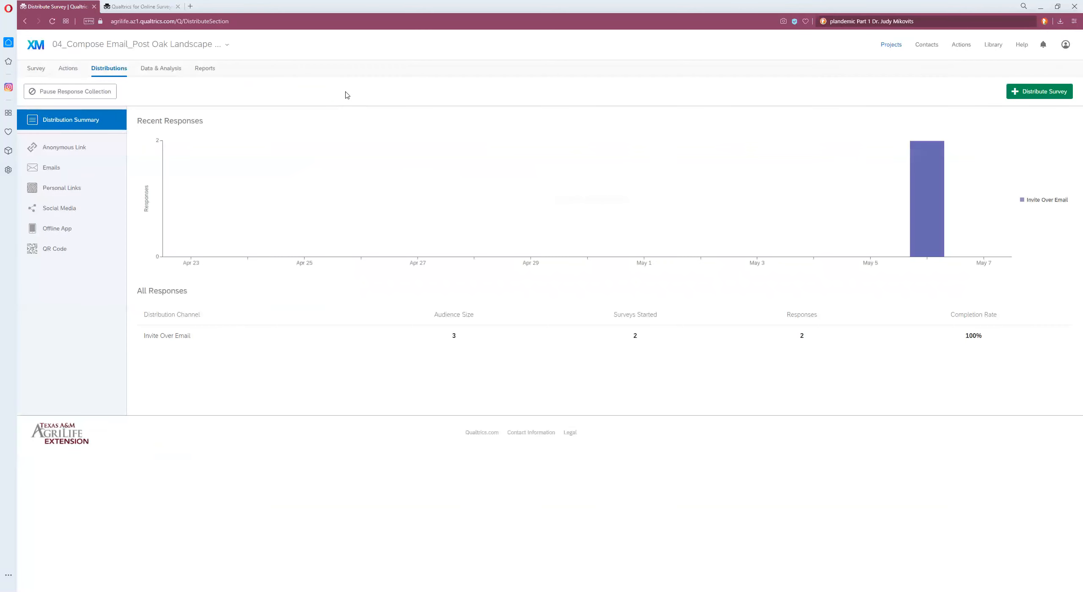
{"action": "mouse_move", "coordinate": [929, 214]}
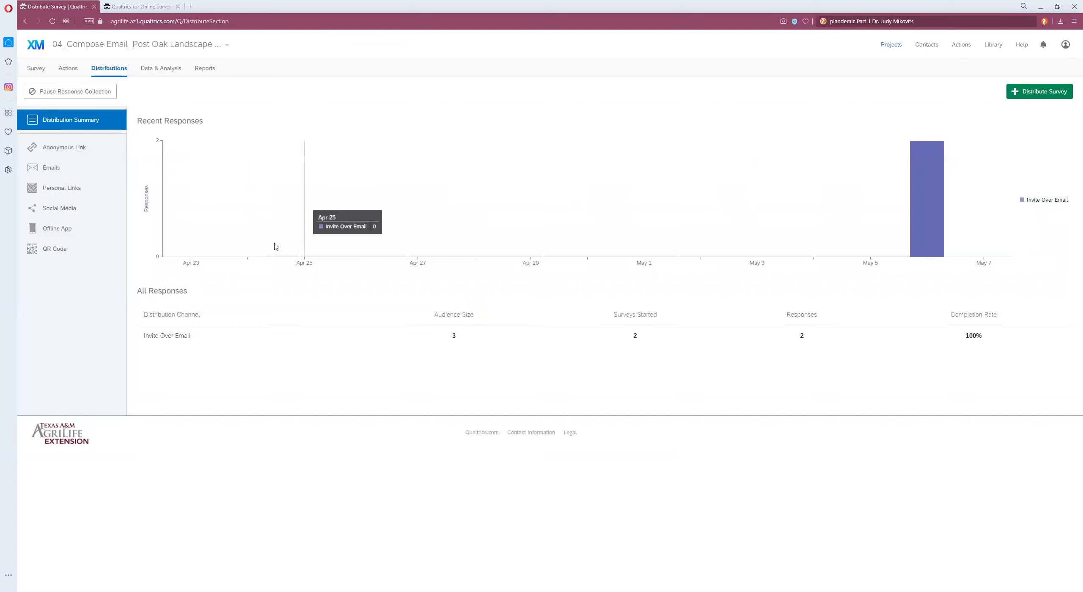
Step: Open a reminder email for the Survey Contact List Test distribution and close it without scheduling
{"action": "left_click", "coordinate": [53, 168]}
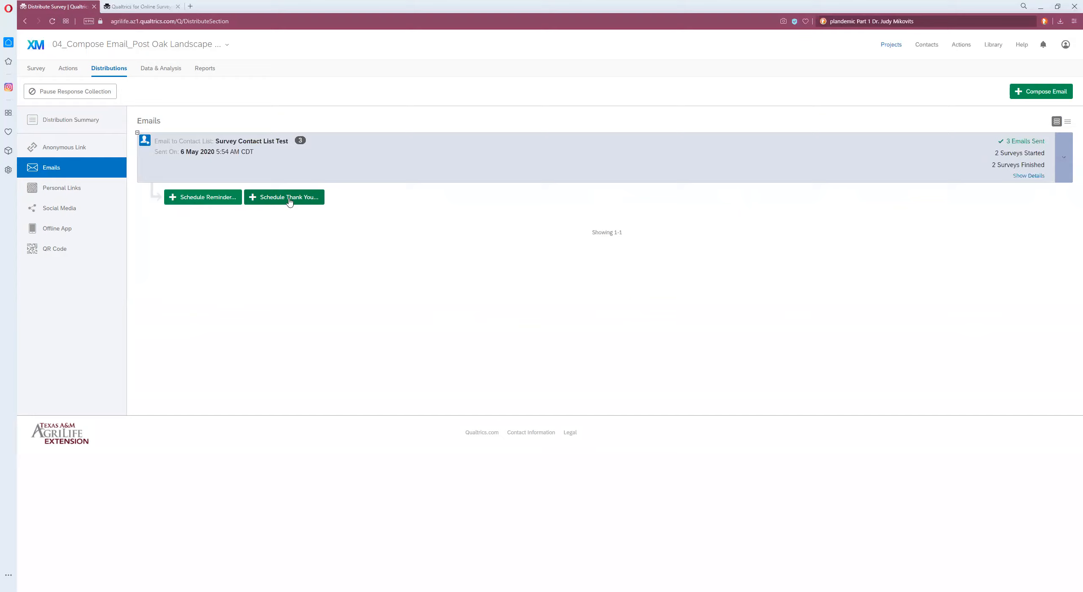
{"action": "left_click", "coordinate": [200, 201]}
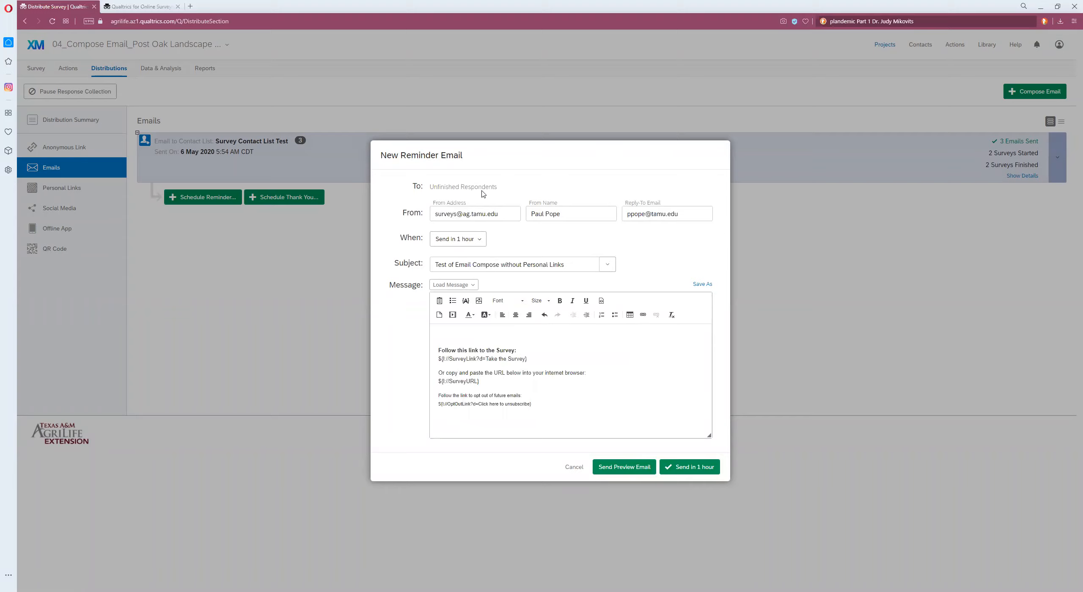
{"action": "left_click", "coordinate": [574, 467]}
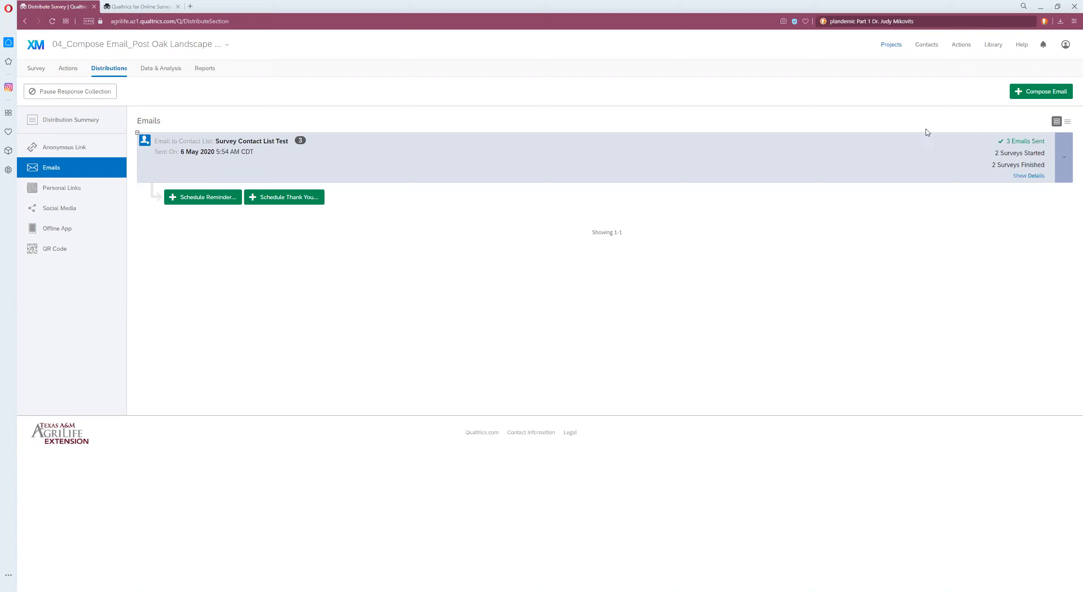
Step: Create a new contact list named Qualtrics Training using BCSC
{"action": "left_click", "coordinate": [925, 48]}
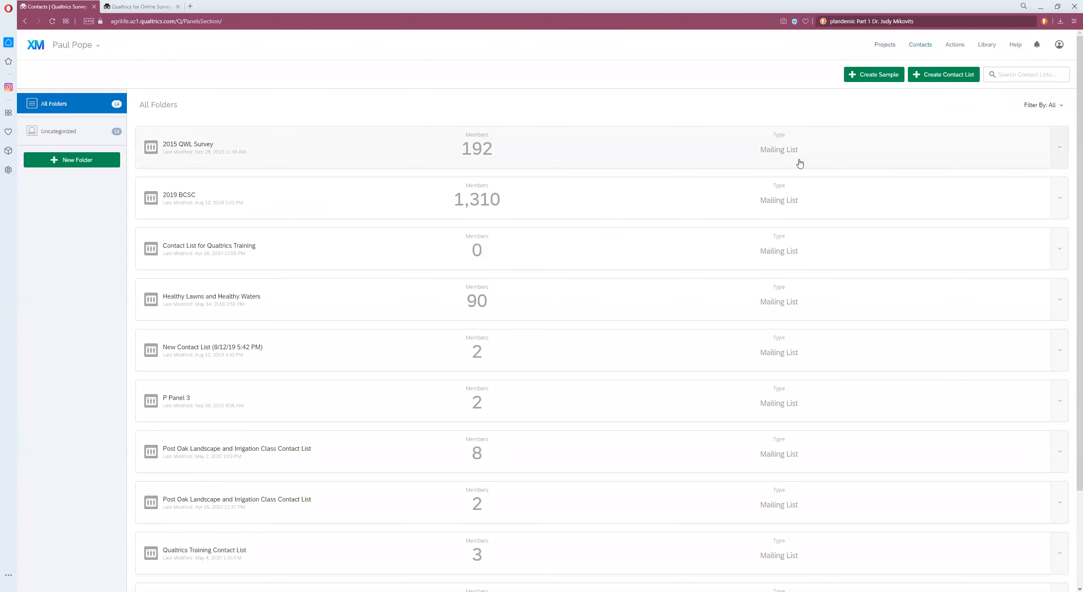
{"action": "left_click", "coordinate": [931, 75]}
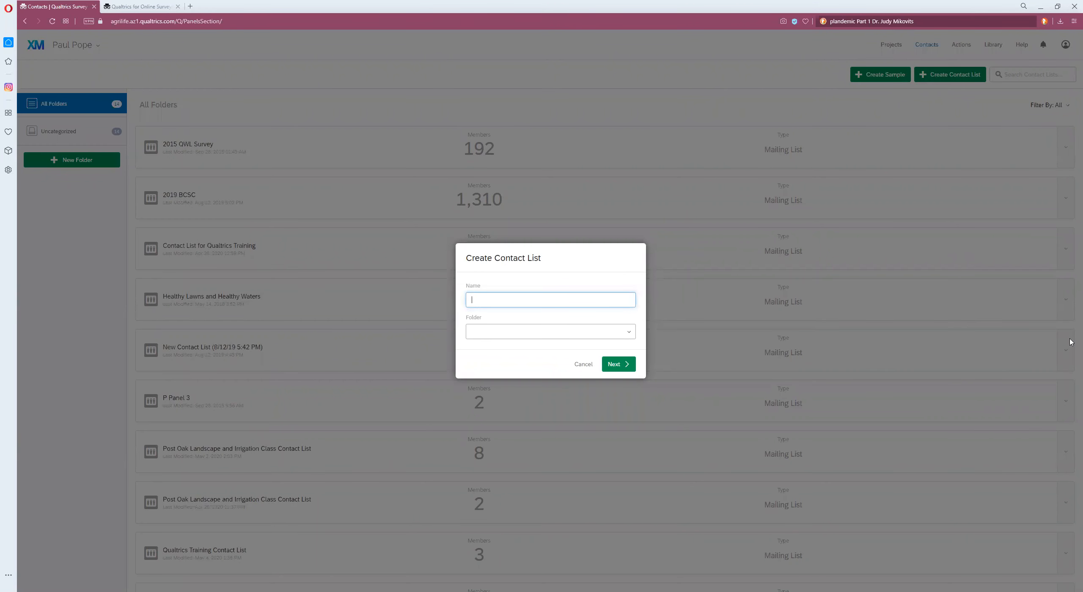
{"action": "type", "text": "Qualtrics Training using BCSC"}
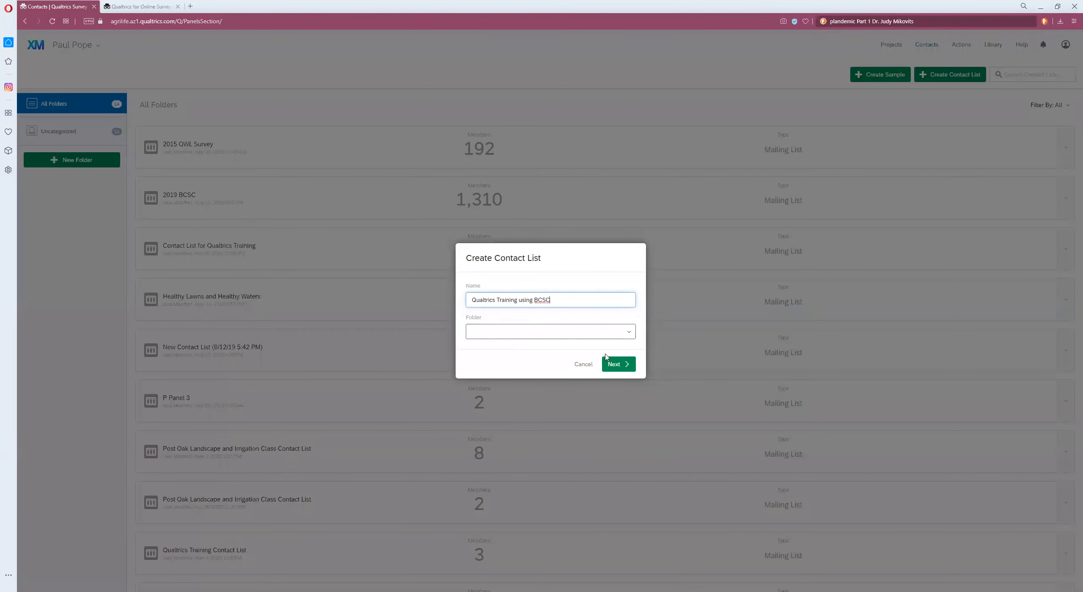
{"action": "left_click", "coordinate": [619, 368]}
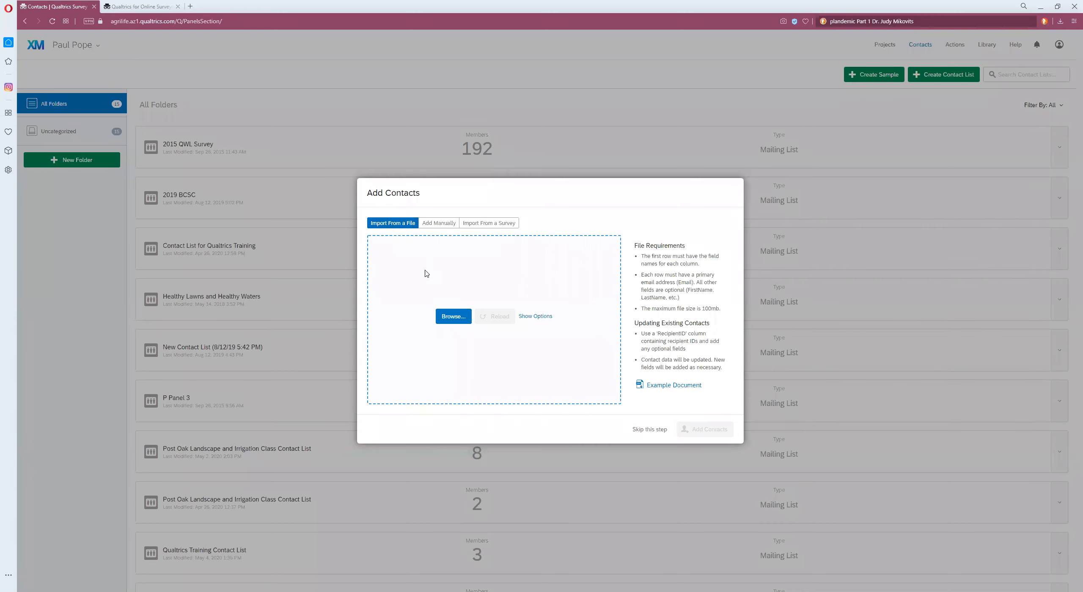
Step: Import contacts from BCSC 2019 Participant Emails for Qualtrics.csv in the 2019 Beef Cattle Short Course folder
{"action": "left_click", "coordinate": [445, 255]}
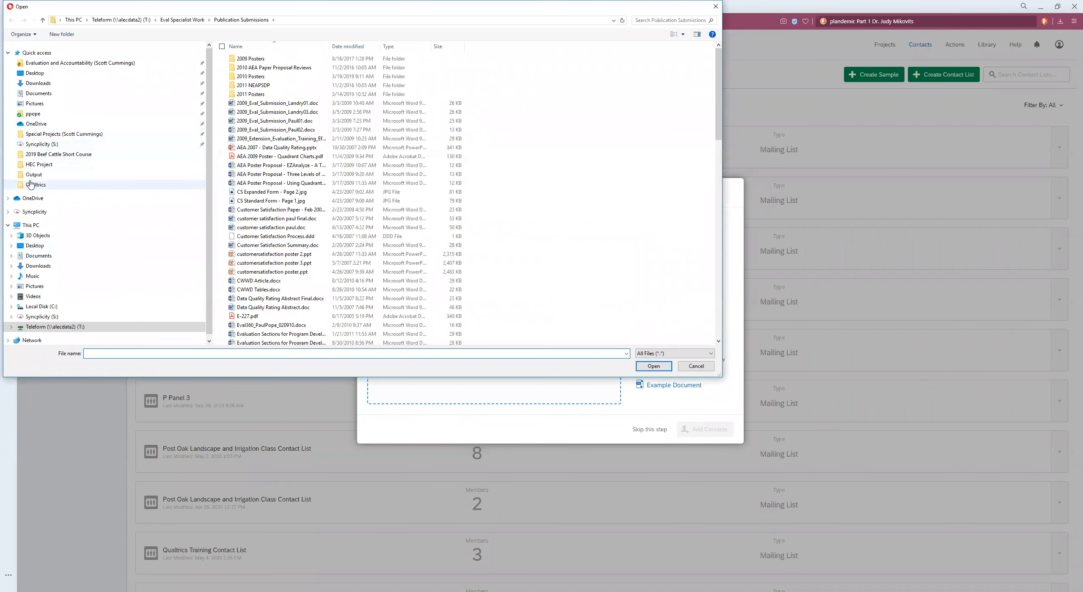
{"action": "left_click", "coordinate": [87, 156]}
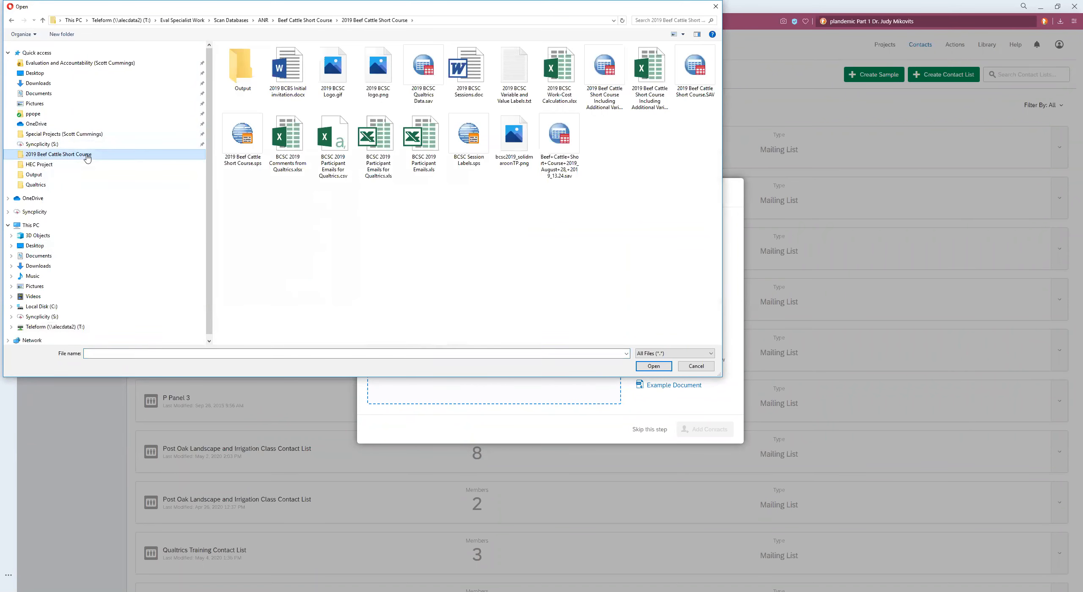
{"action": "left_click", "coordinate": [336, 165]}
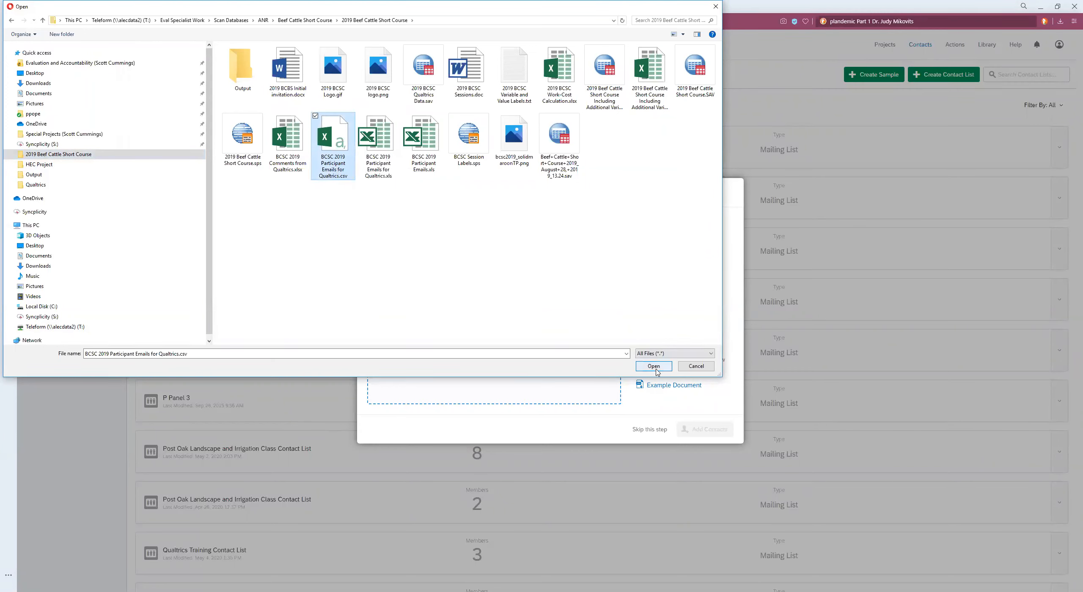
{"action": "left_click", "coordinate": [654, 368]}
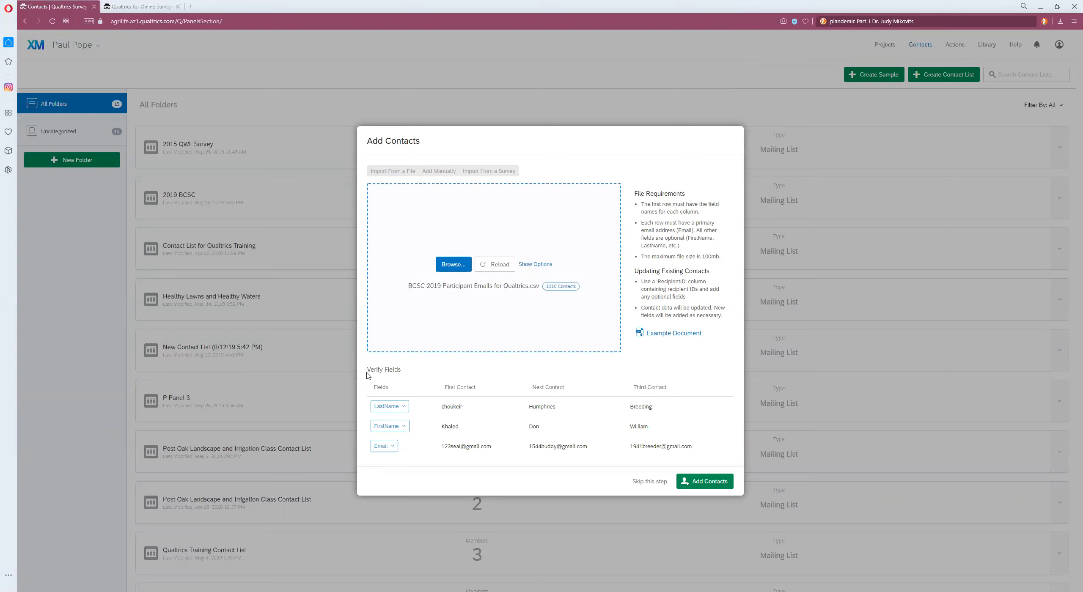
{"action": "left_click_drag", "start_coordinate": [369, 368], "coordinate": [401, 370]}
{"action": "left_click", "coordinate": [708, 483]}
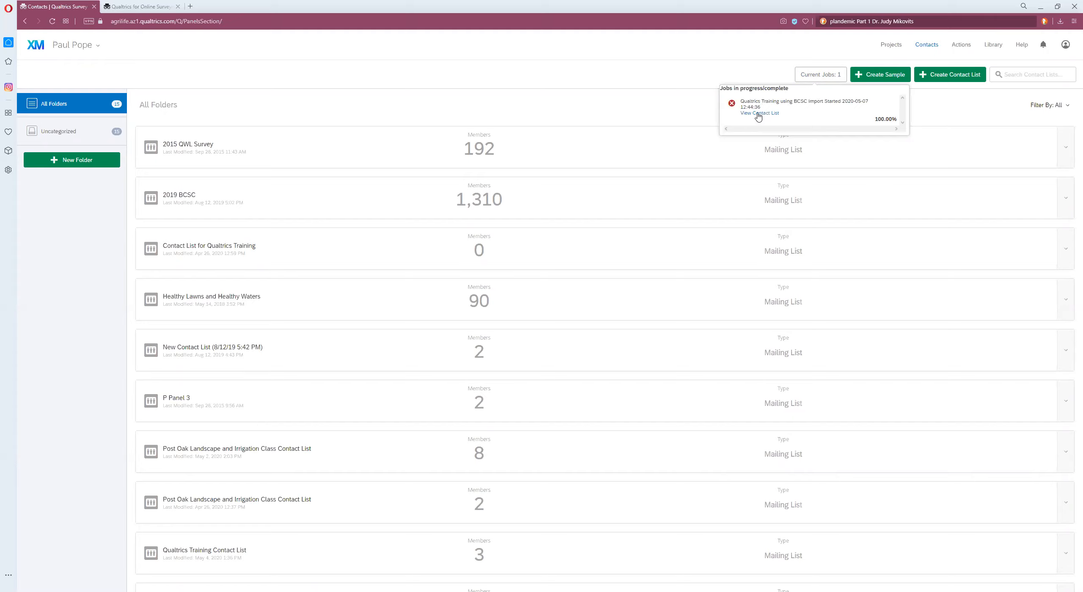
Step: Open the imported contact list, review its duplicate contacts, and dismiss the finished import job
{"action": "left_click", "coordinate": [758, 114]}
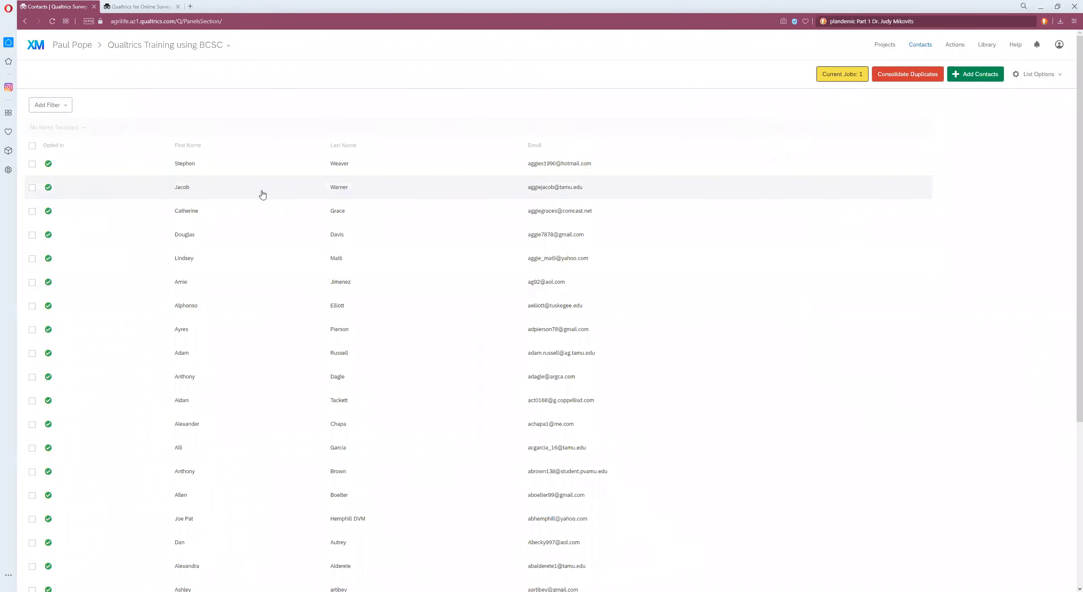
{"action": "left_click", "coordinate": [902, 78]}
{"action": "left_click_drag", "start_coordinate": [675, 224], "coordinate": [669, 167]}
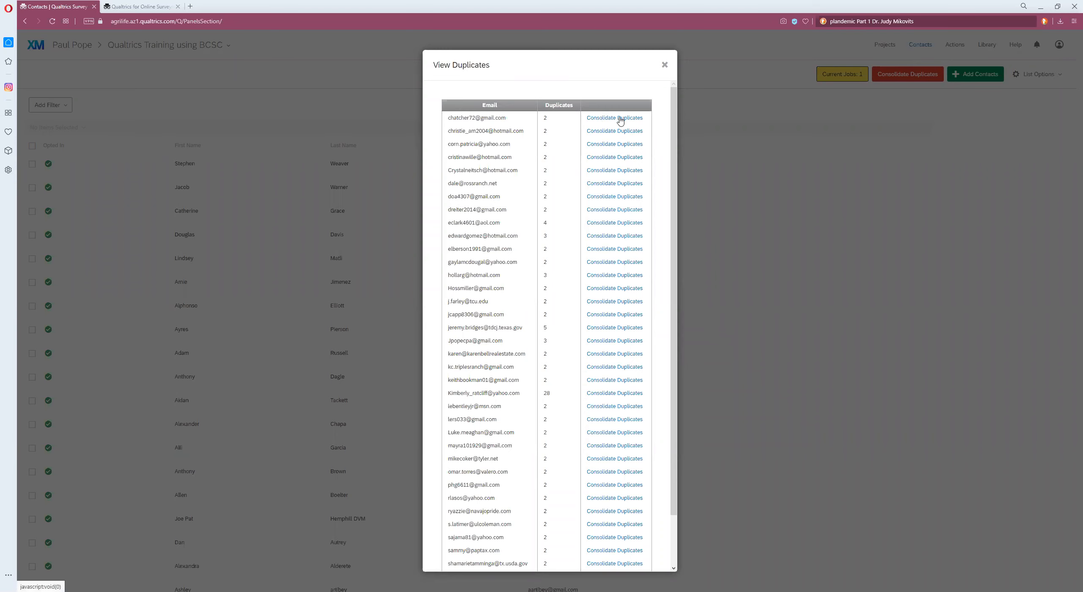
{"action": "left_click", "coordinate": [664, 66]}
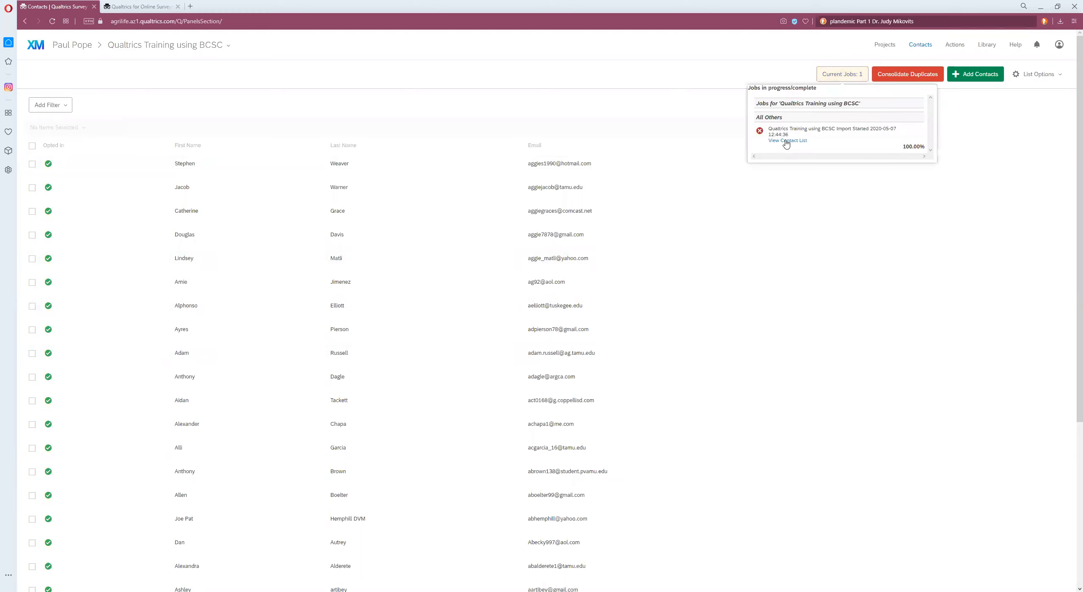
{"action": "left_click", "coordinate": [759, 130]}
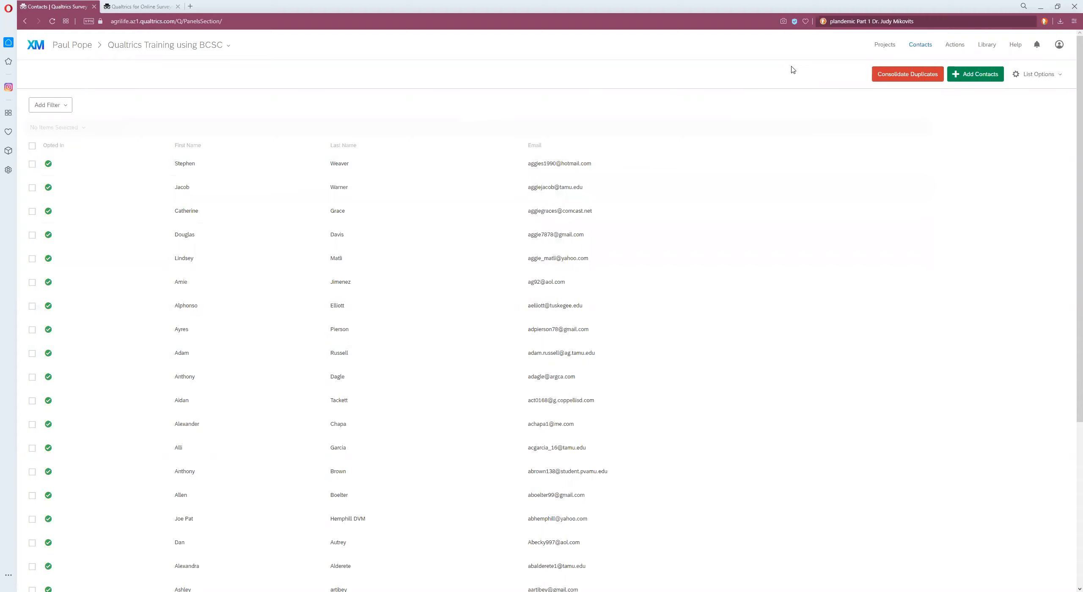
Step: Browse all contact lists in the Contacts overview
{"action": "left_click", "coordinate": [920, 47]}
{"action": "left_click", "coordinate": [66, 47]}
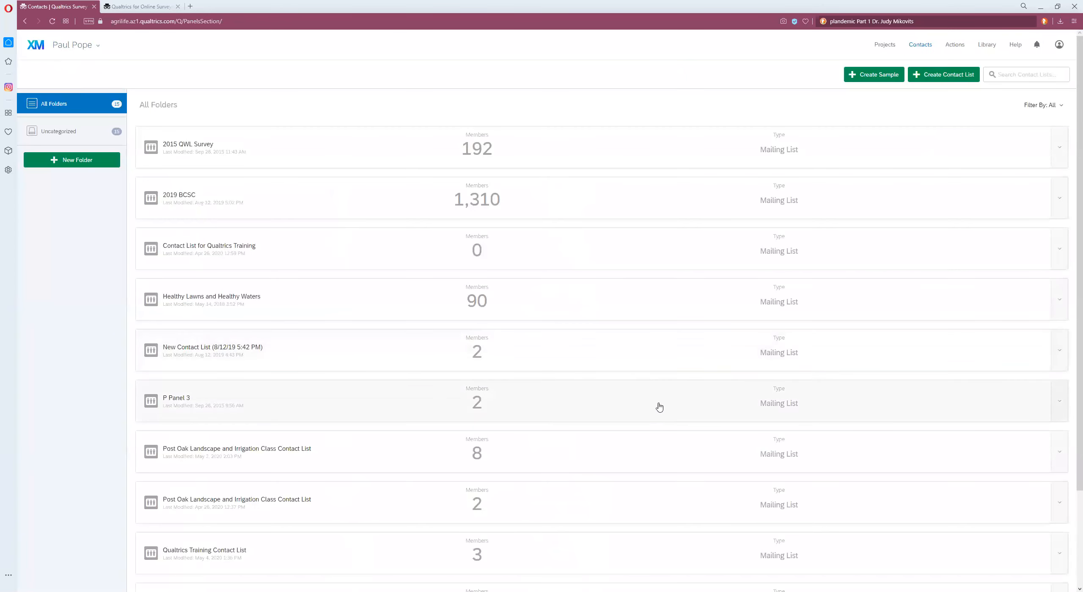
{"action": "scroll", "coordinate": [609, 356], "scroll_direction": "down", "scroll_amount": 3}
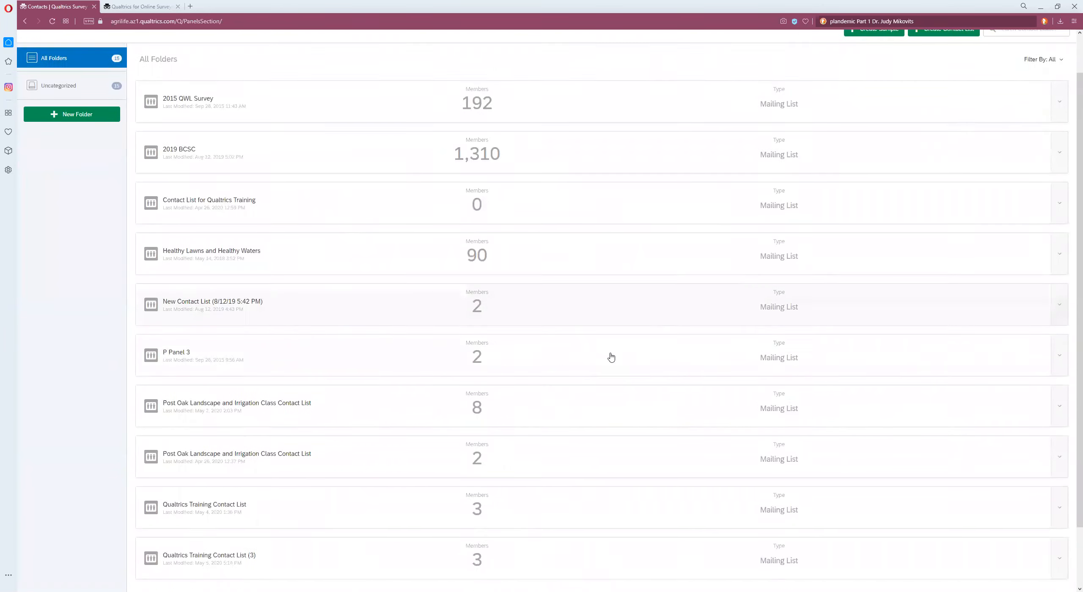
{"action": "scroll", "coordinate": [556, 372], "scroll_direction": "up", "scroll_amount": 1}
{"action": "scroll", "coordinate": [556, 372], "scroll_direction": "up", "scroll_amount": 2}
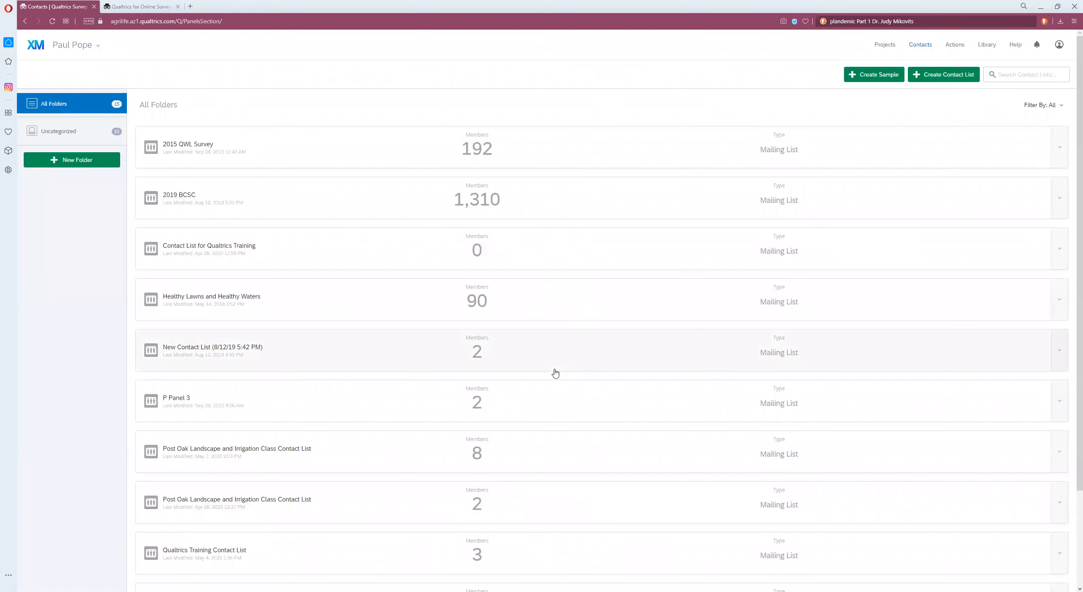
{"action": "scroll", "coordinate": [555, 372], "scroll_direction": "down", "scroll_amount": 3}
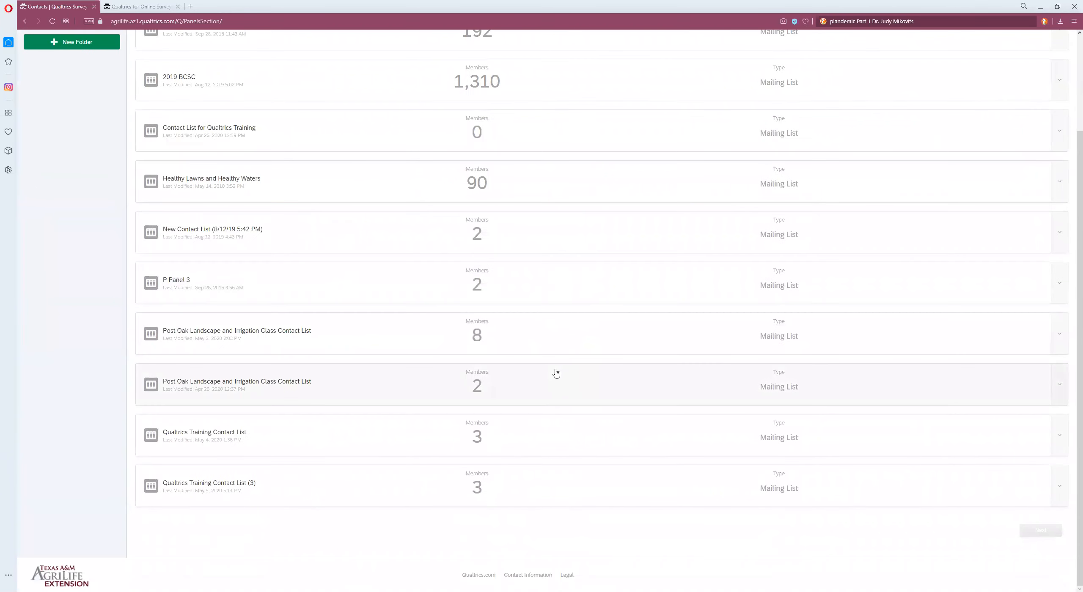
{"action": "scroll", "coordinate": [556, 372], "scroll_direction": "up", "scroll_amount": 3}
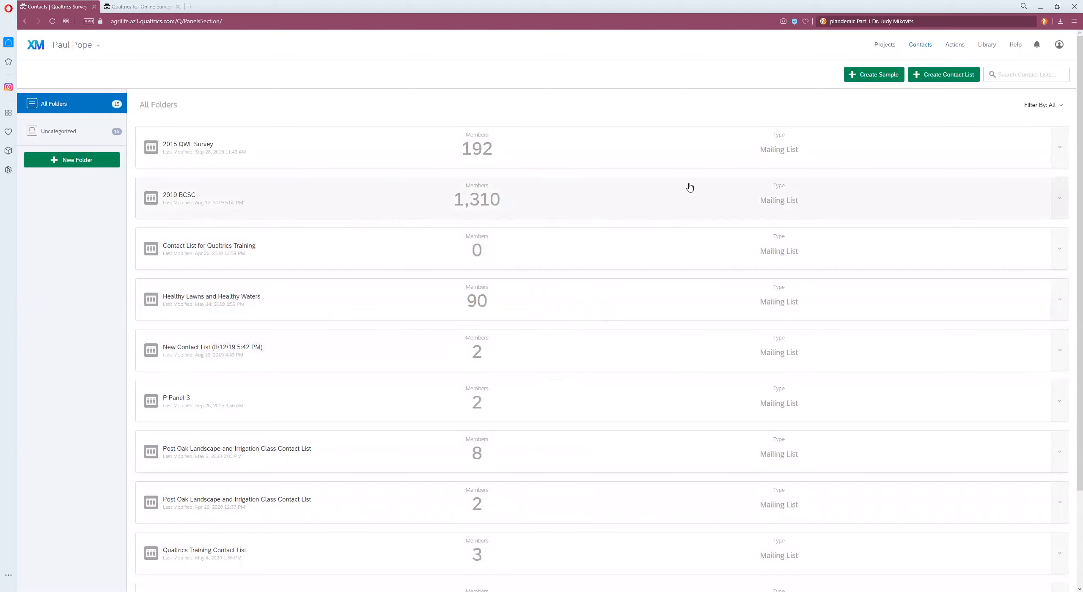
{"action": "left_click", "coordinate": [920, 46]}
{"action": "scroll", "coordinate": [552, 239], "scroll_direction": "down", "scroll_amount": 3}
{"action": "scroll", "coordinate": [552, 240], "scroll_direction": "up", "scroll_amount": 3}
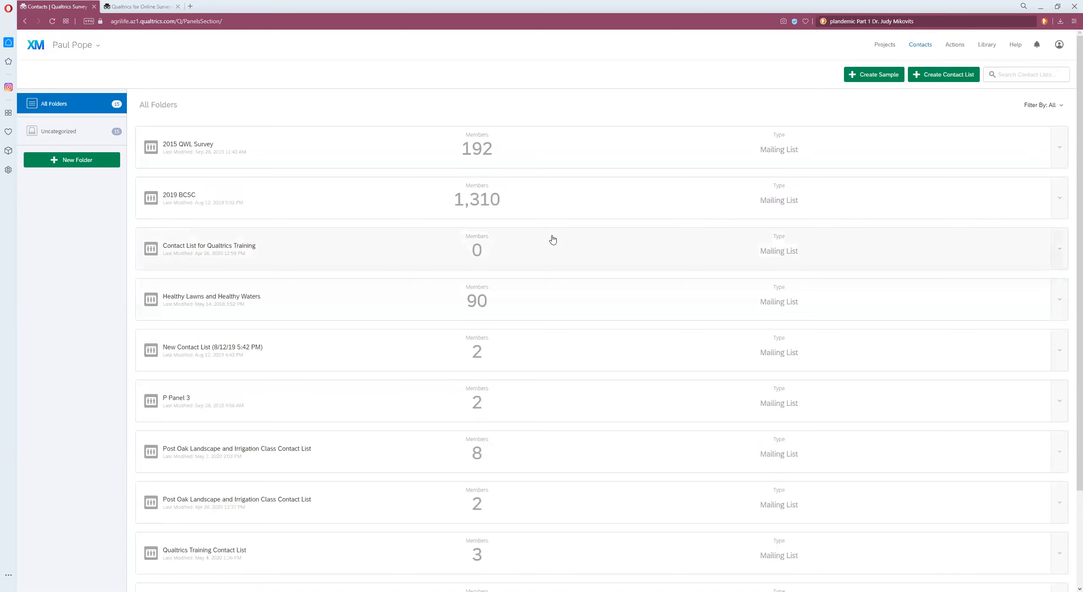
{"action": "scroll", "coordinate": [553, 240], "scroll_direction": "down", "scroll_amount": 3}
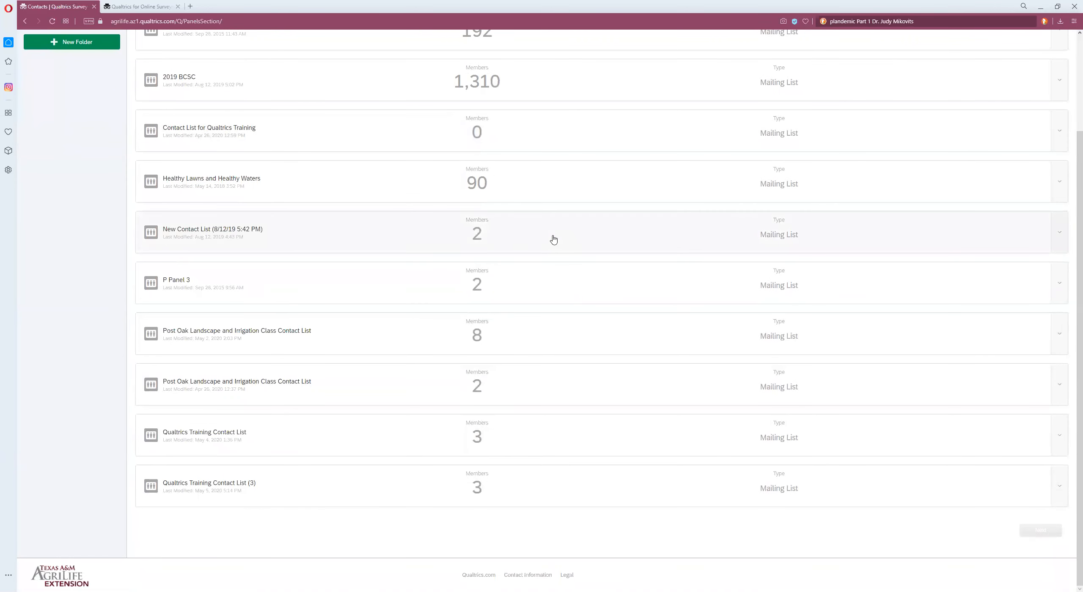
{"action": "scroll", "coordinate": [554, 239], "scroll_direction": "up", "scroll_amount": 3}
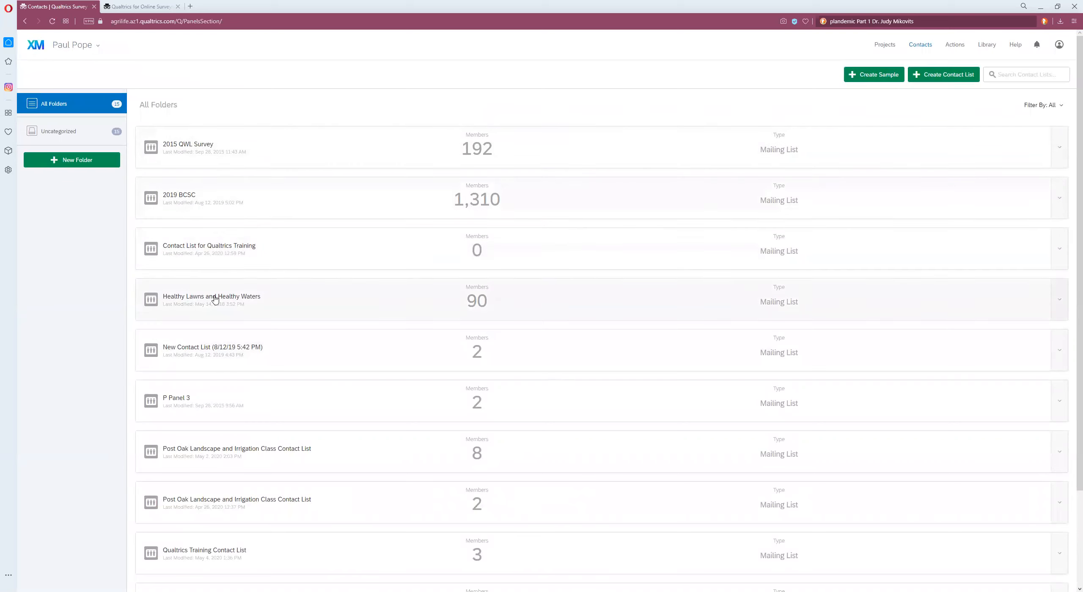
{"action": "scroll", "coordinate": [232, 302], "scroll_direction": "down", "scroll_amount": 2}
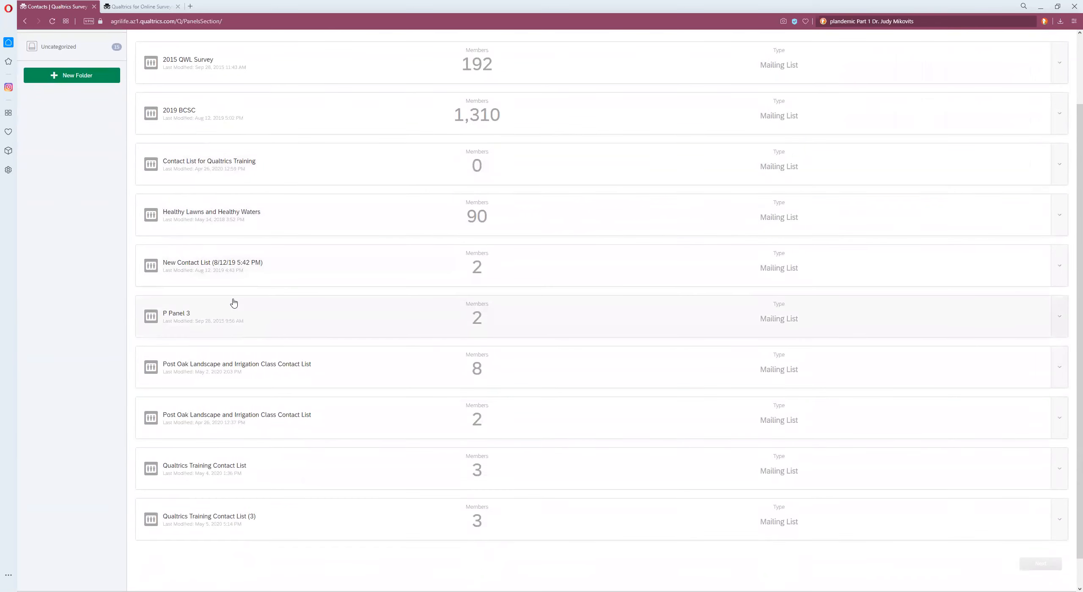
Step: Browse the contact list folders and switch the contacts directory to My Contacts, reviewing the lists
{"action": "scroll", "coordinate": [235, 302], "scroll_direction": "up", "scroll_amount": 2}
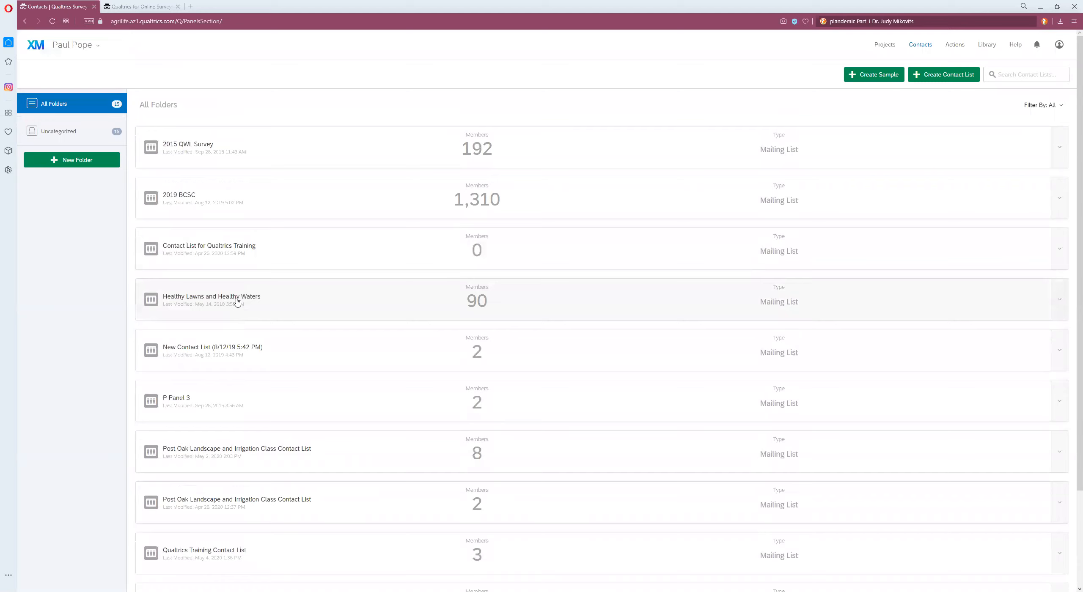
{"action": "left_click", "coordinate": [70, 129]}
{"action": "left_click", "coordinate": [84, 105]}
{"action": "left_click", "coordinate": [78, 47]}
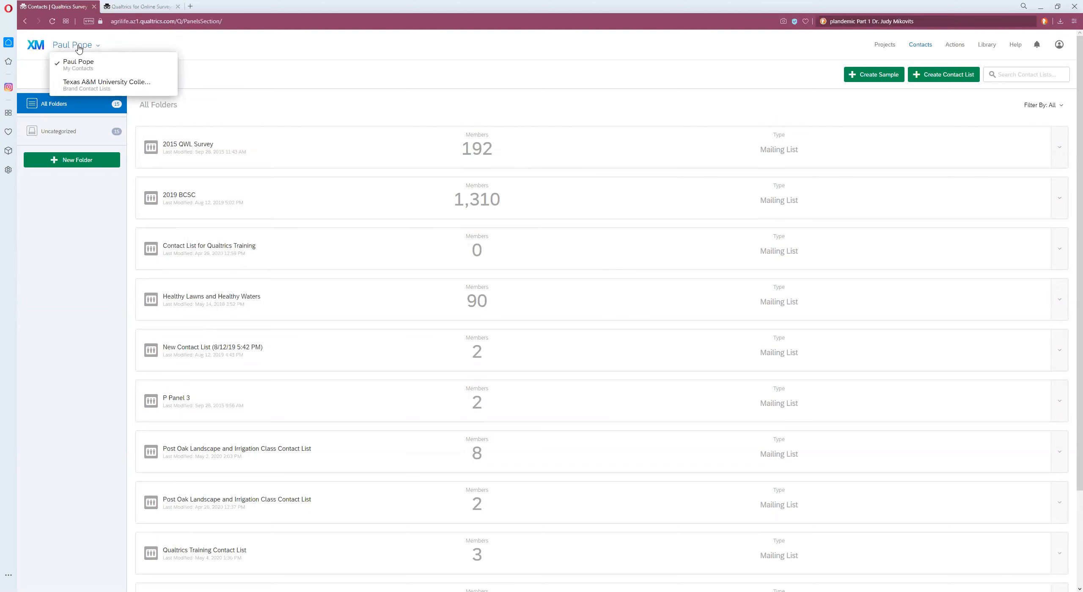
{"action": "left_click", "coordinate": [78, 63]}
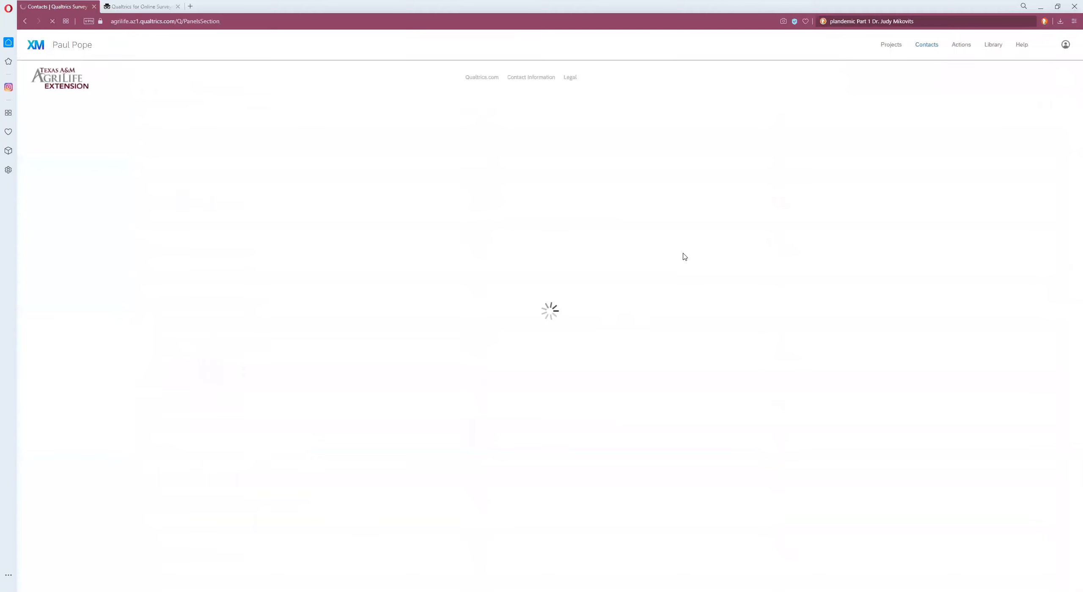
{"action": "scroll", "coordinate": [684, 257], "scroll_direction": "down", "scroll_amount": 3}
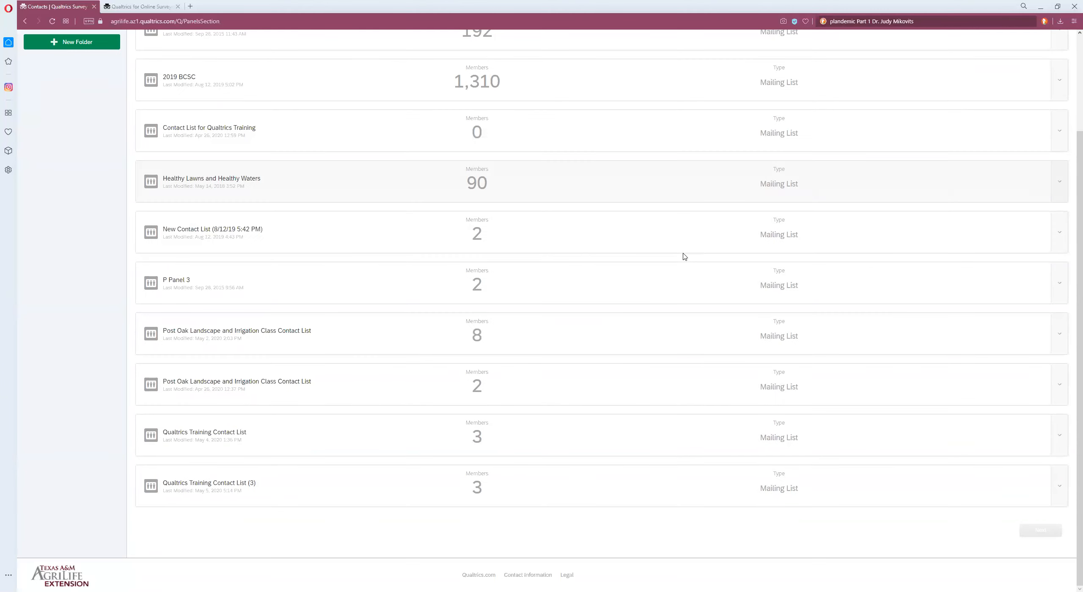
{"action": "scroll", "coordinate": [684, 257], "scroll_direction": "up", "scroll_amount": 3}
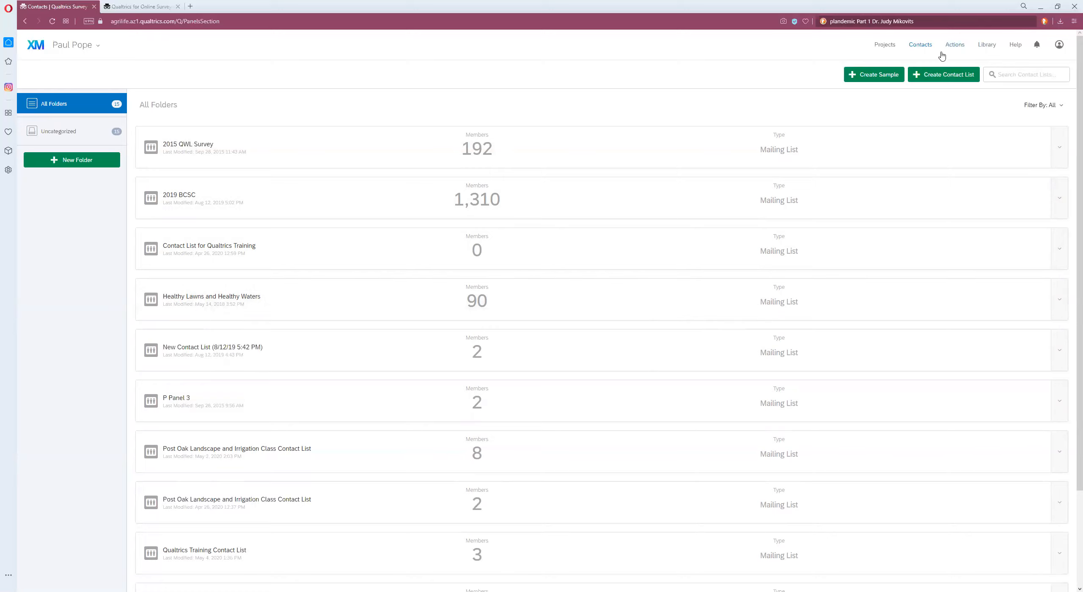
Step: Open the Irrigation Water Management of Commercial Landscapes Survey from the Uncategorized projects folder, then return to Projects
{"action": "left_click", "coordinate": [891, 47]}
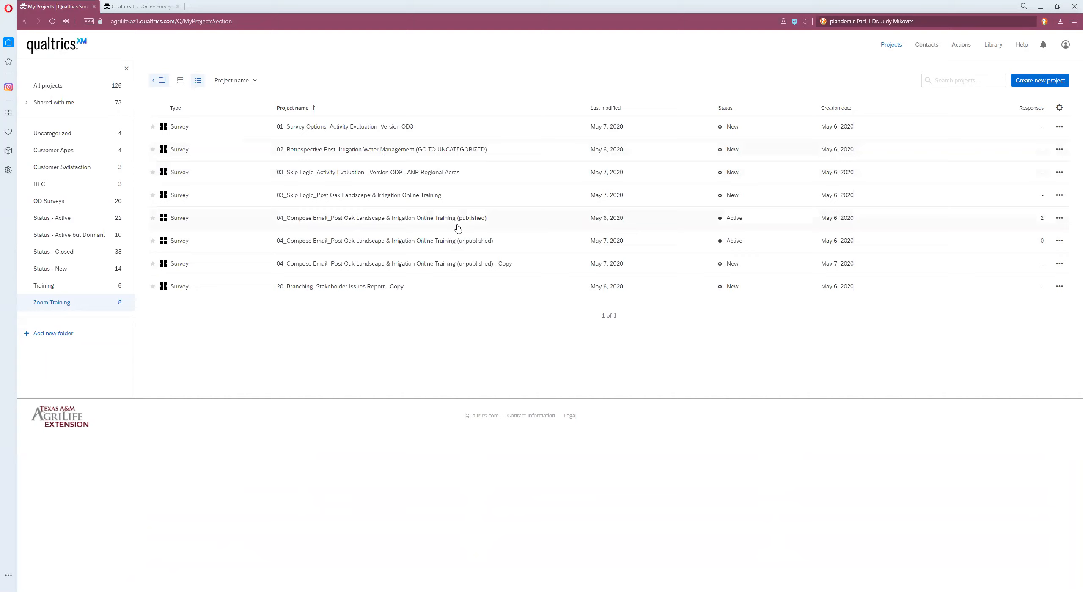
{"action": "left_click", "coordinate": [67, 136]}
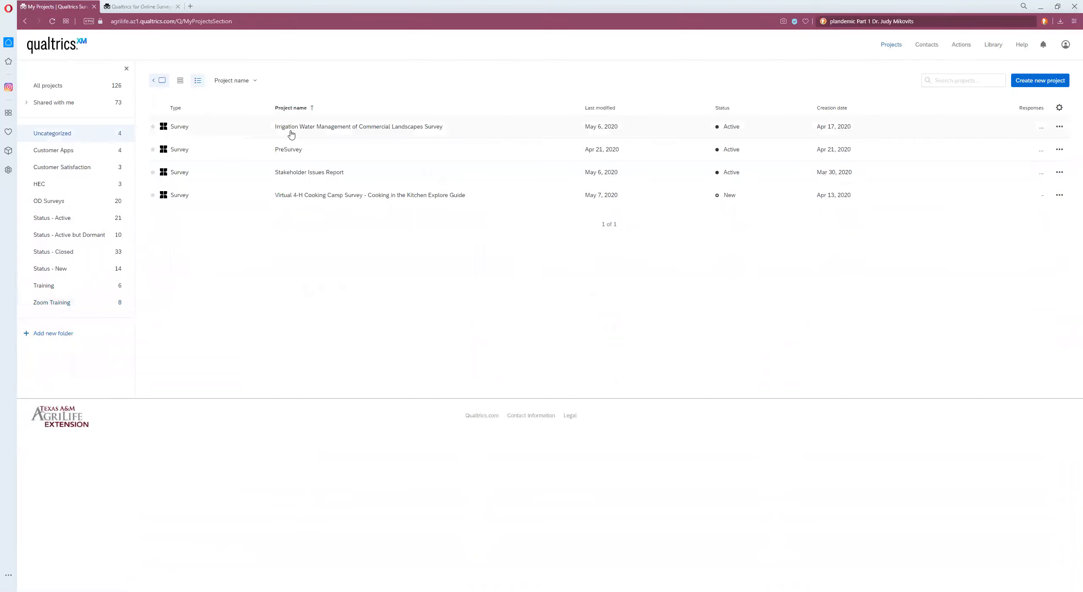
{"action": "left_click", "coordinate": [348, 133]}
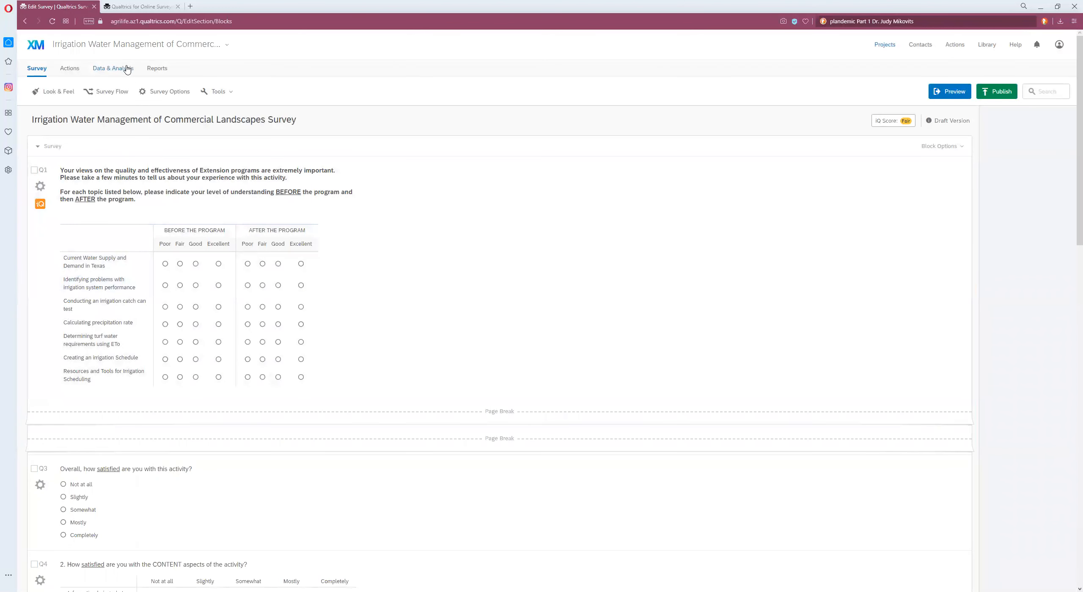
{"action": "left_click_drag", "start_coordinate": [155, 92], "coordinate": [146, 70]}
{"action": "left_click", "coordinate": [884, 45]}
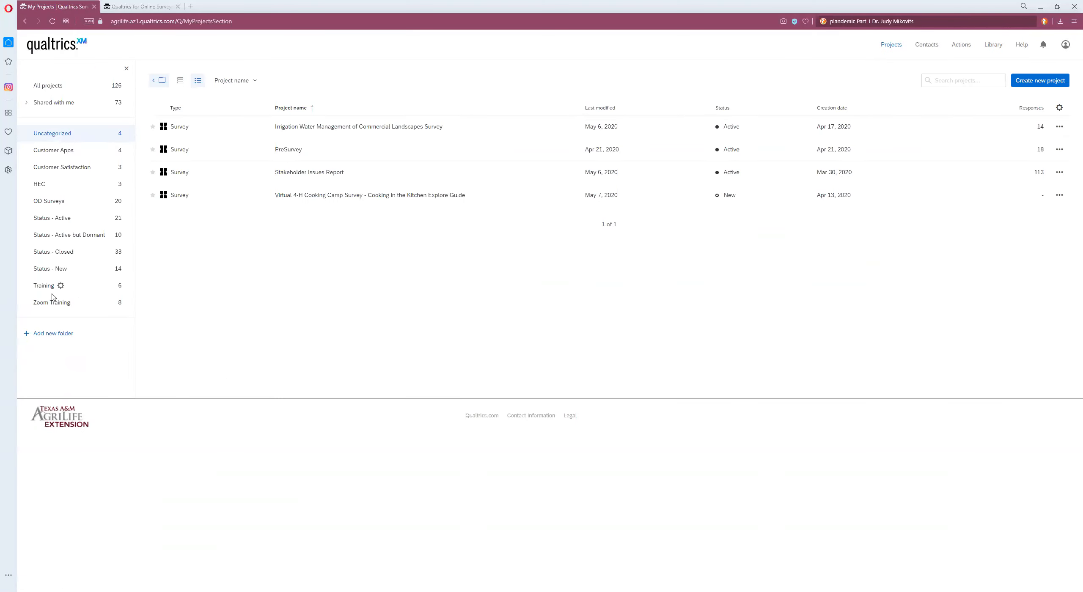
Step: Open the QR Code distribution of the 04_Compose Email_Post Oak Landscape & Irrigation Online Training (unpublished) survey in Zoom Training
{"action": "left_click", "coordinate": [53, 303]}
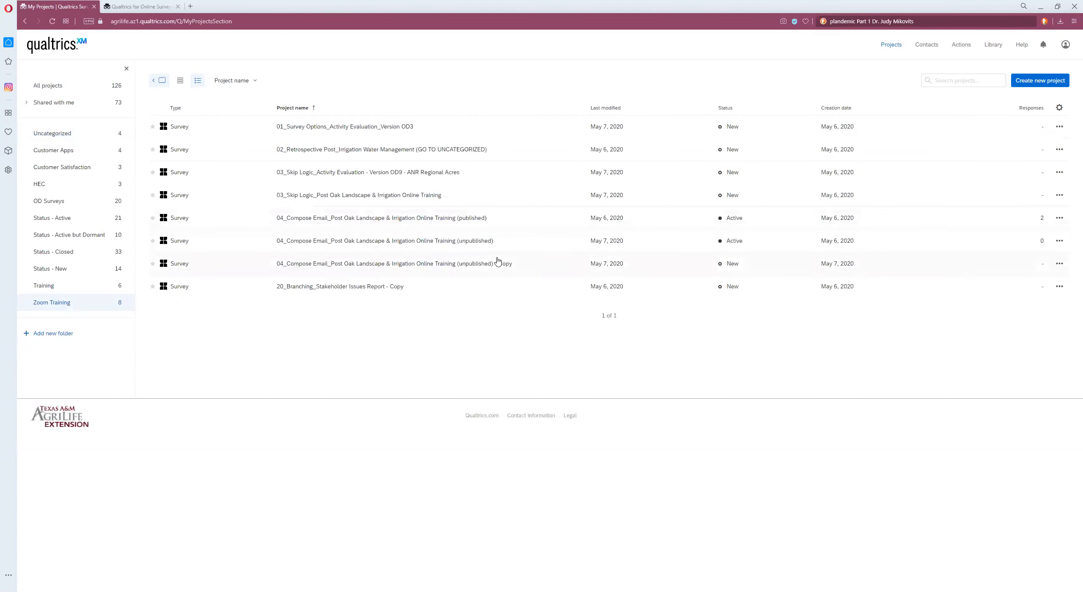
{"action": "left_click", "coordinate": [459, 241]}
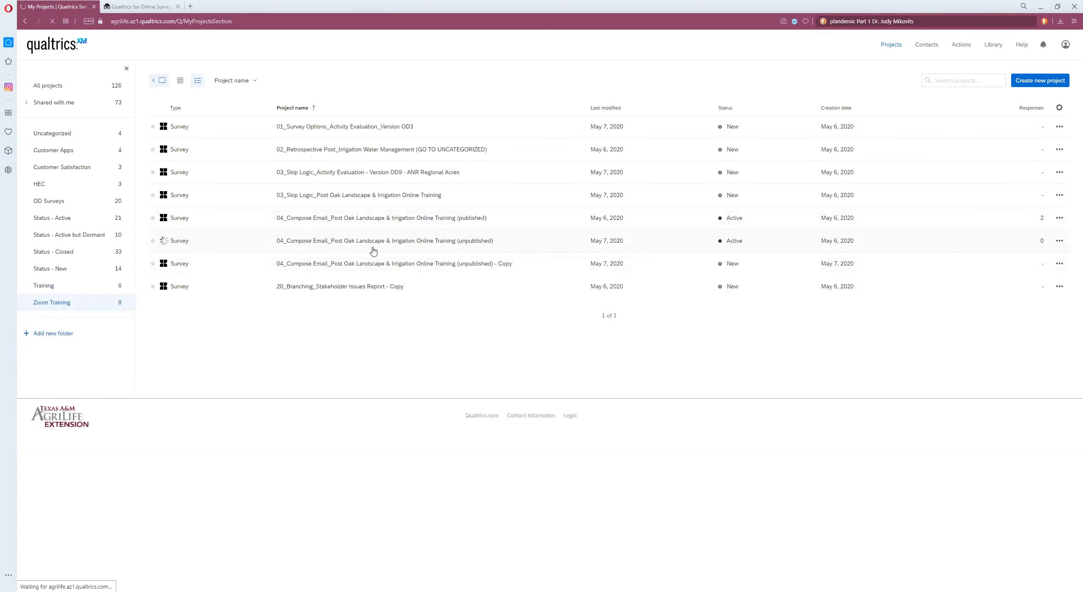
{"action": "left_click", "coordinate": [109, 68]}
{"action": "left_click", "coordinate": [56, 250]}
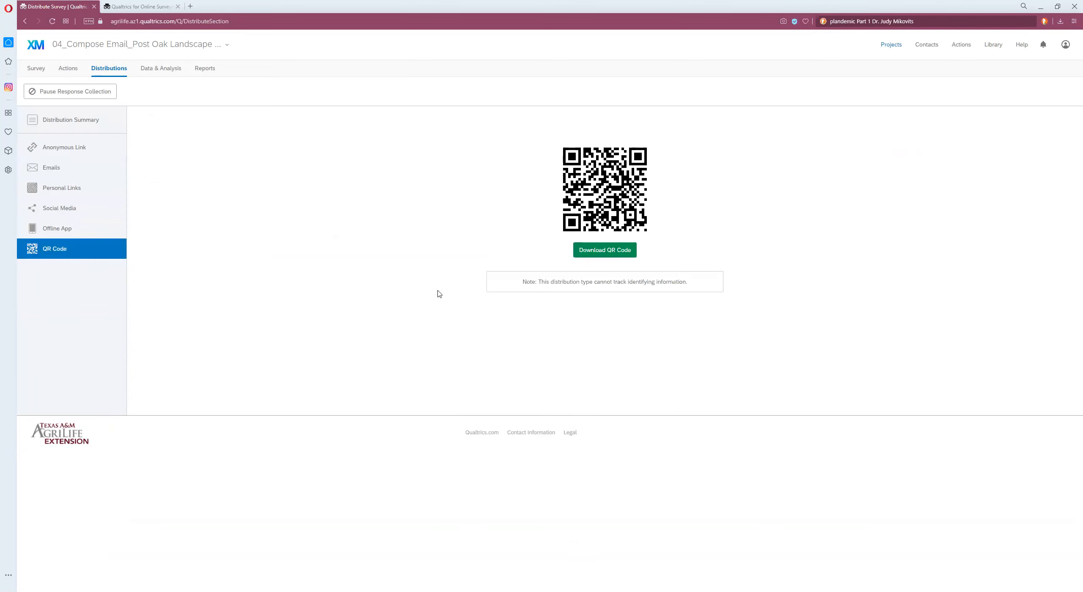